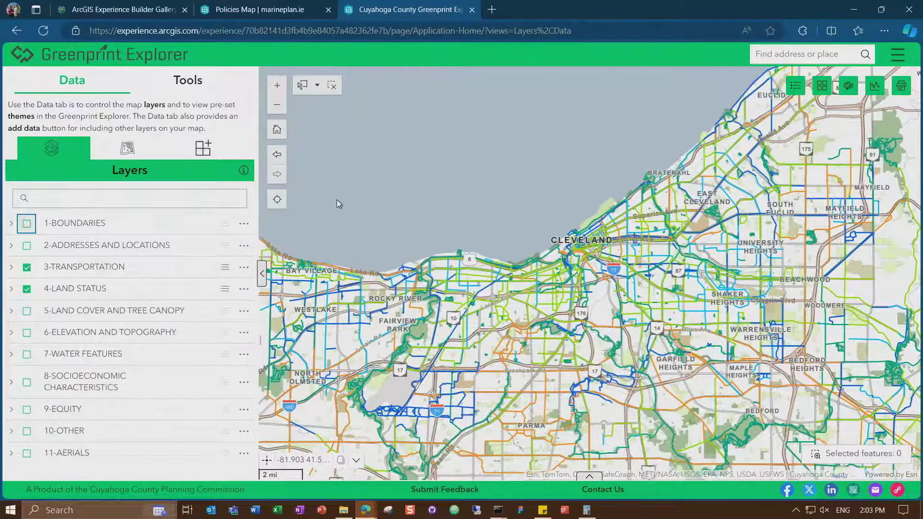
Show the 1-BOUNDARIES layer, then preview the Bike & Pedestrian Safety, Conservation & Protected Land, and Wetland & Flood Hazard Areas themes
click(27, 224)
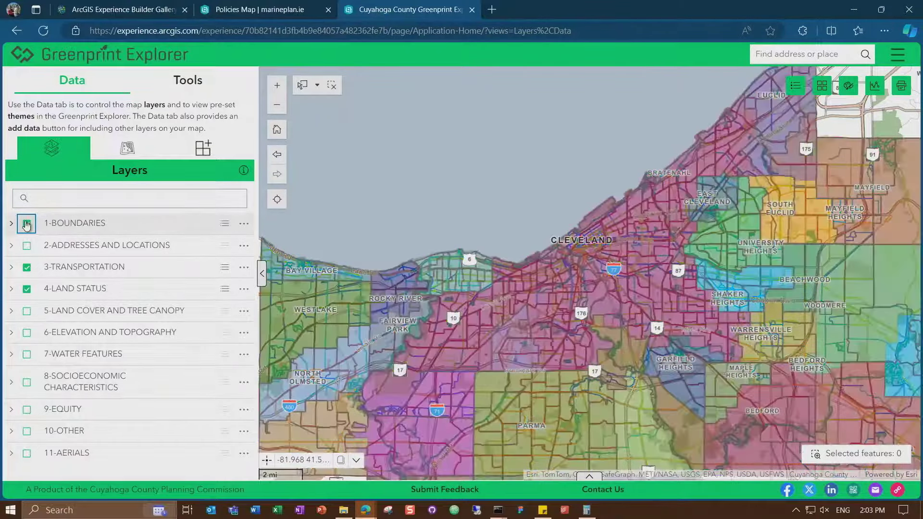
click(128, 150)
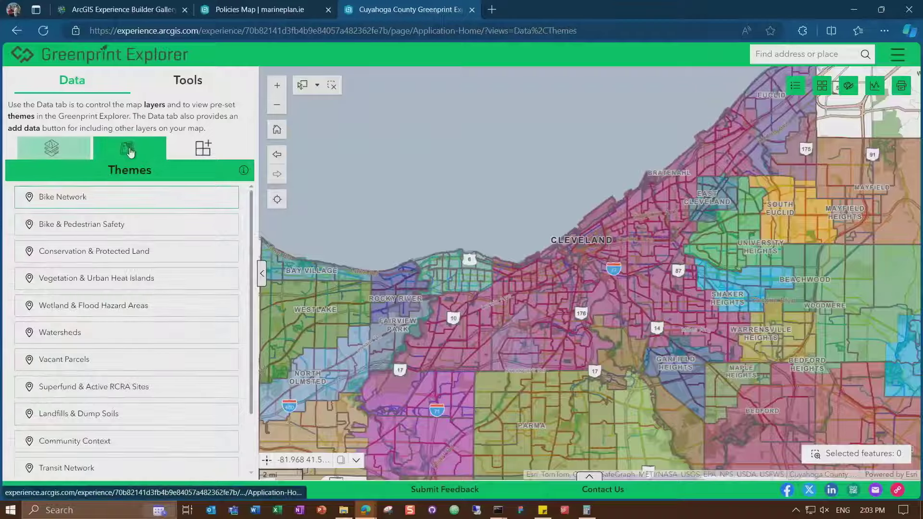
click(113, 231)
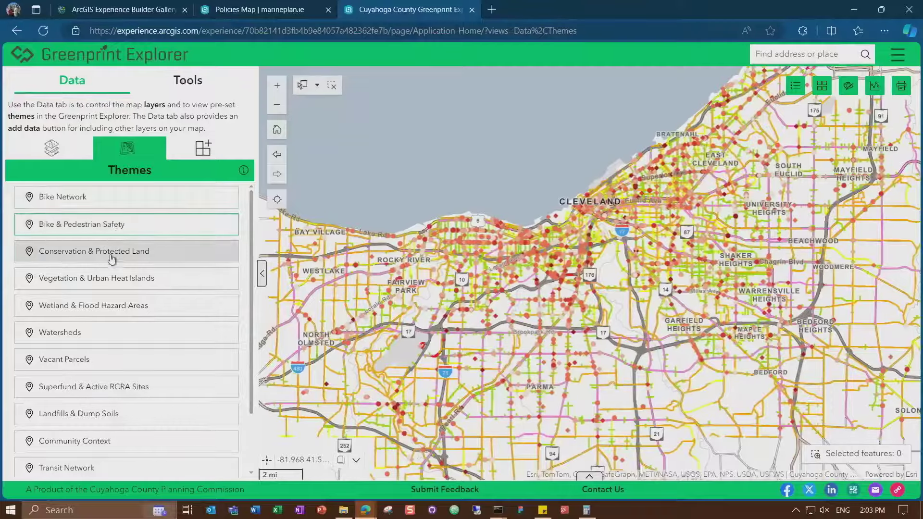
click(111, 259)
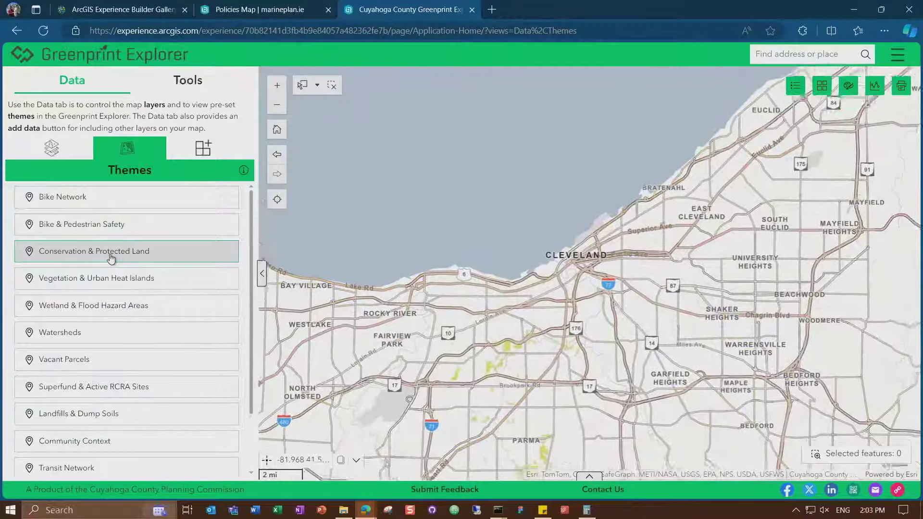
click(112, 310)
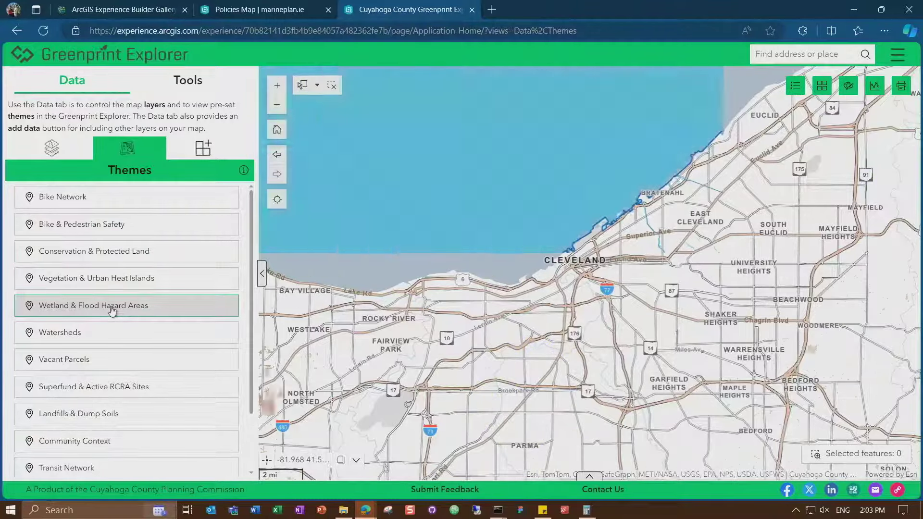
Look at the Add Data options for bringing other layers into the map
click(203, 149)
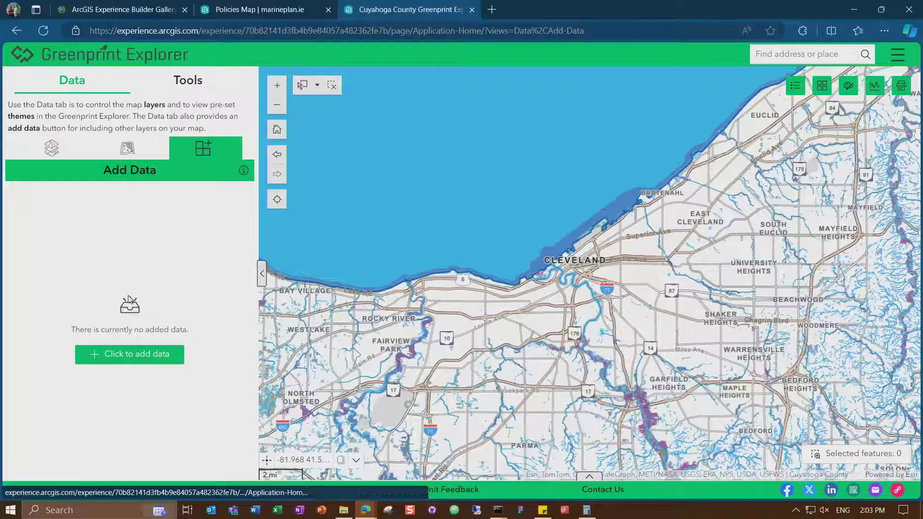
click(144, 353)
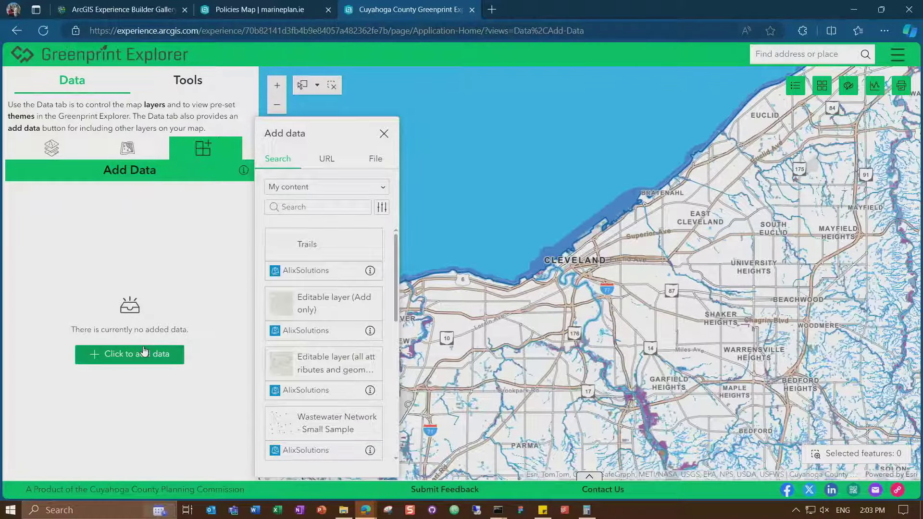
click(384, 133)
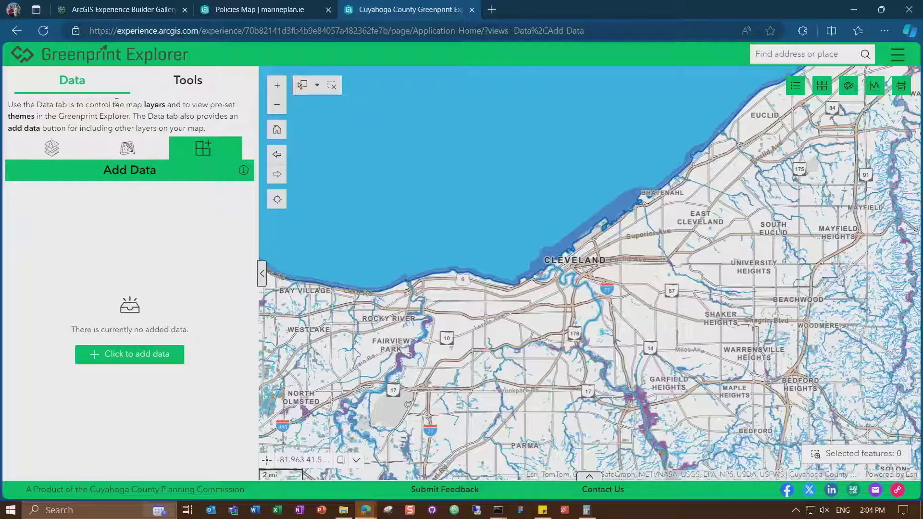
Run a Near Me search with a 1000-foot buffer around a point sketched near Rocky River
click(188, 84)
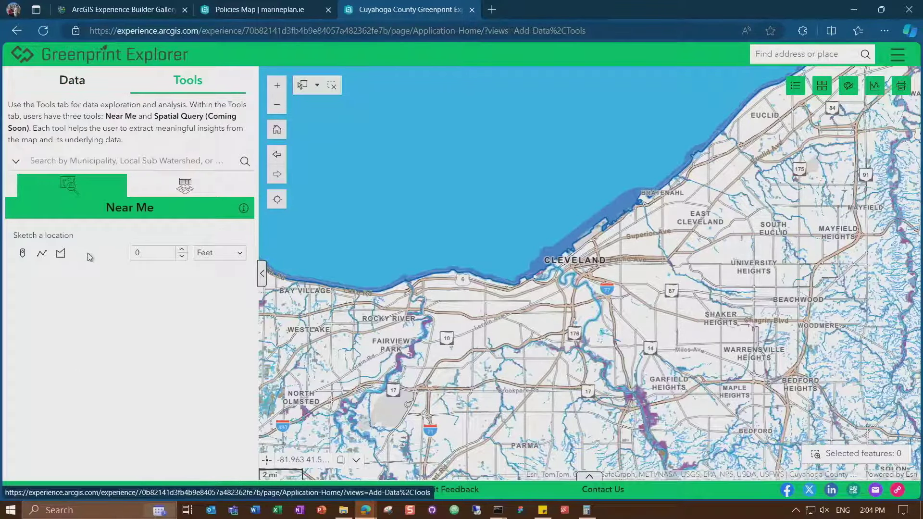
click(154, 250)
key(BackSpace)
text(1000)
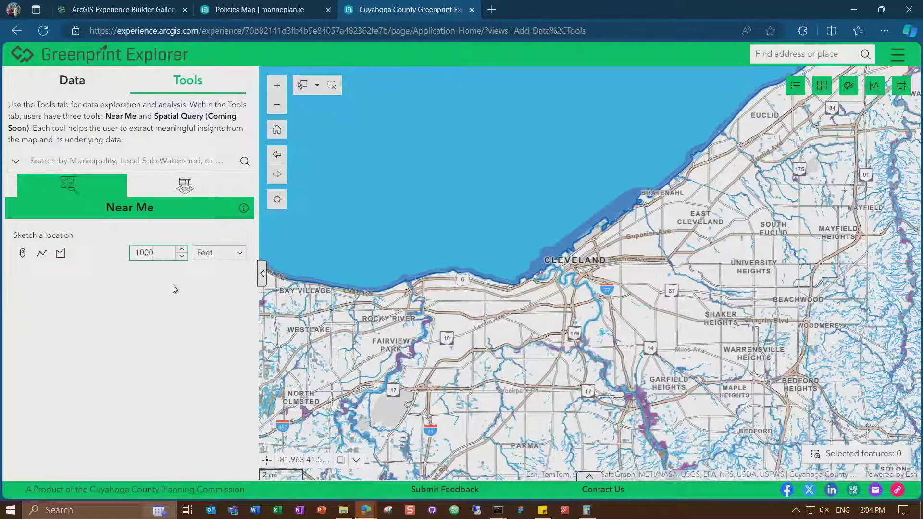
click(23, 254)
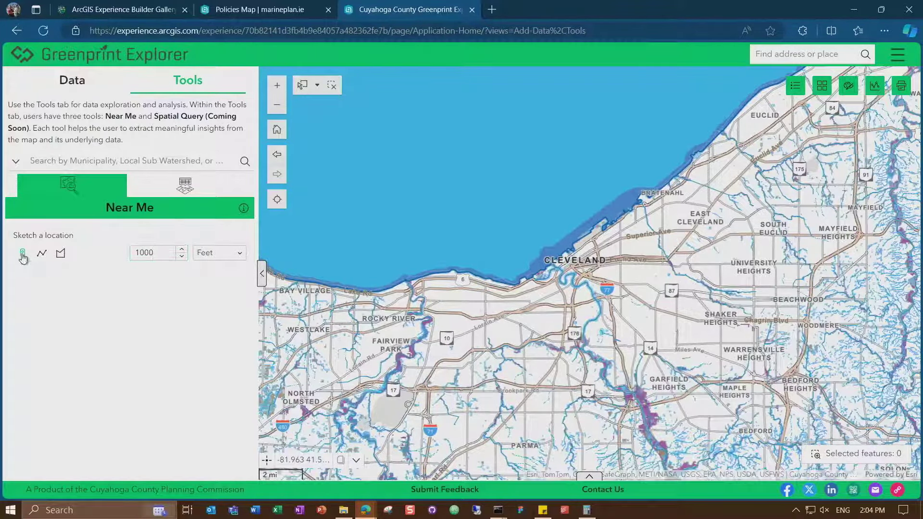
click(533, 319)
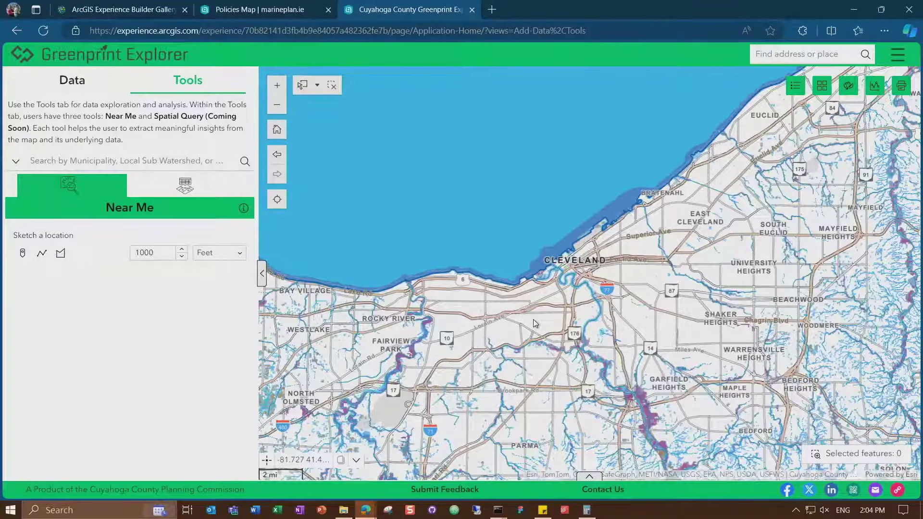
click(25, 253)
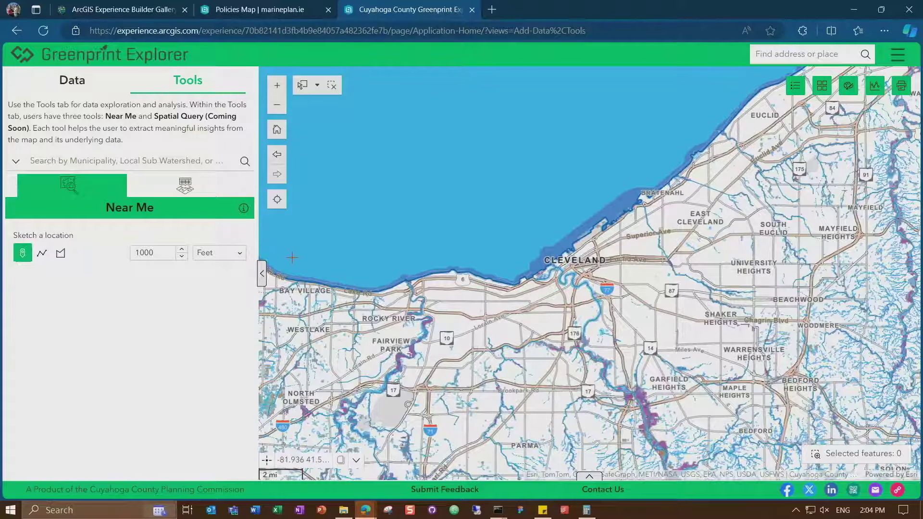
click(428, 306)
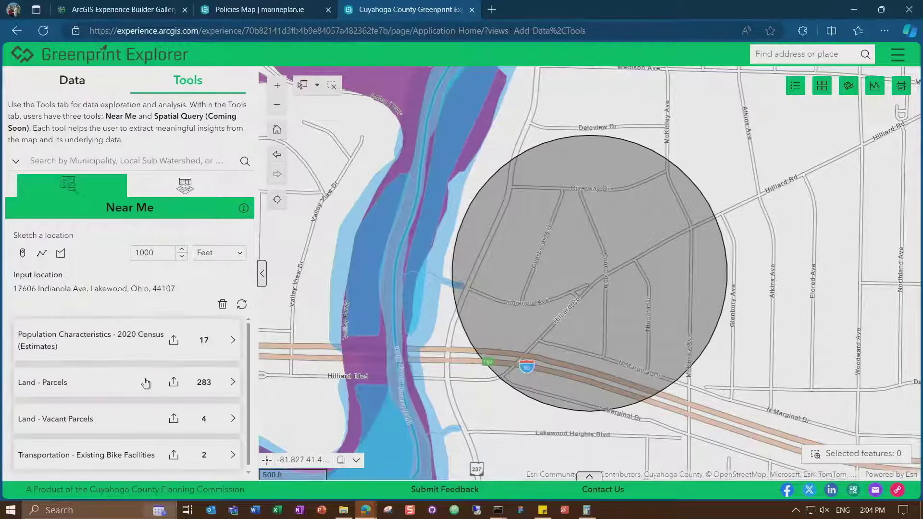
Expand the Land - Parcels result and examine its parcel, owner and acreage summary
scroll(144, 381, down, 1)
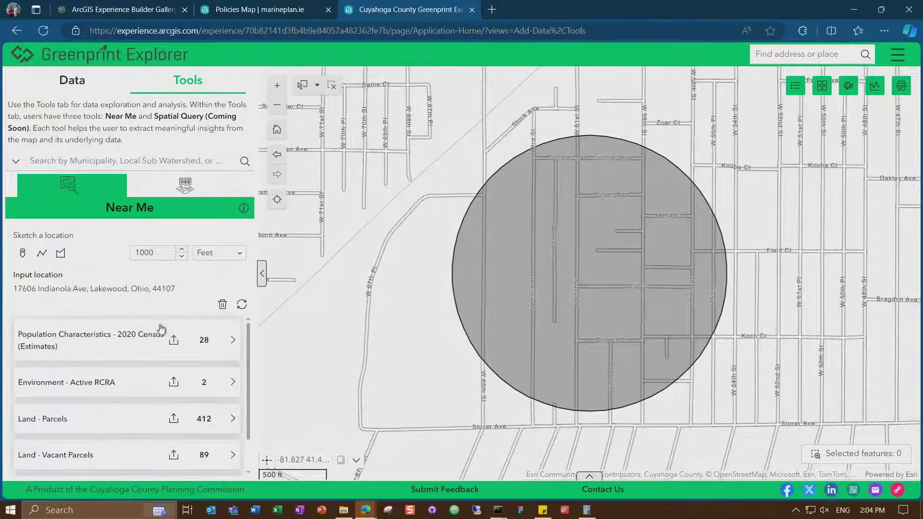
click(235, 422)
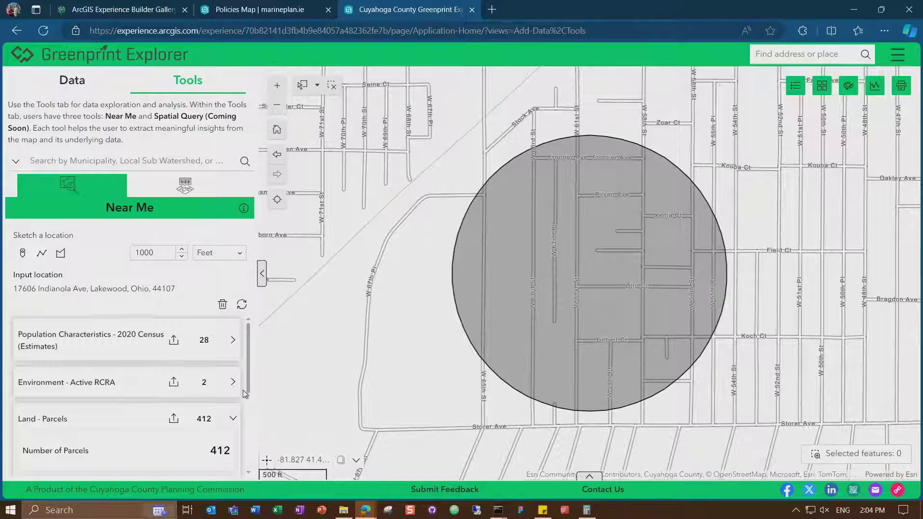
scroll(243, 391, down, 3)
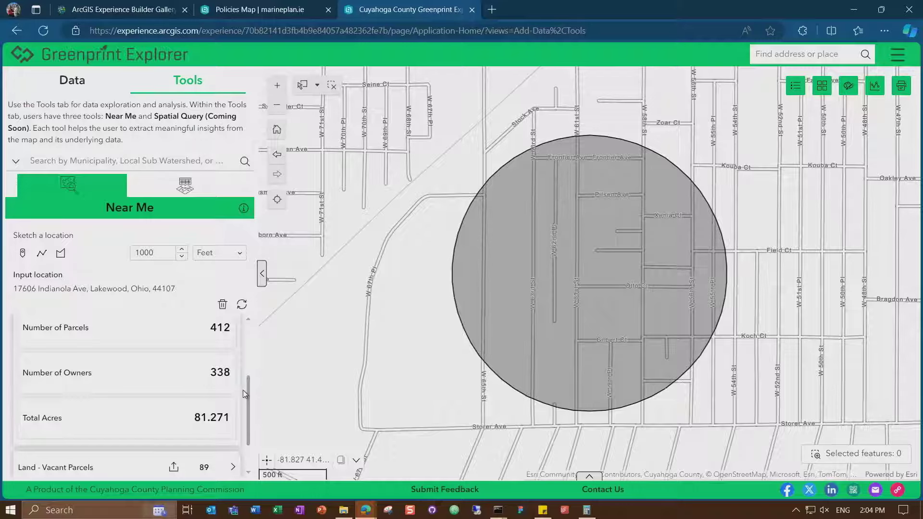
Look through the map's Legend, Basemap Gallery and Draw tools
click(795, 85)
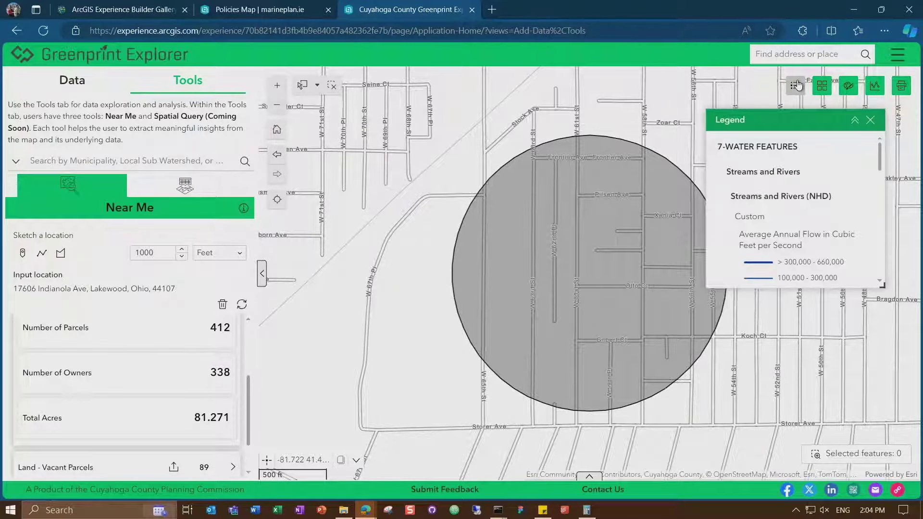
click(796, 85)
click(823, 87)
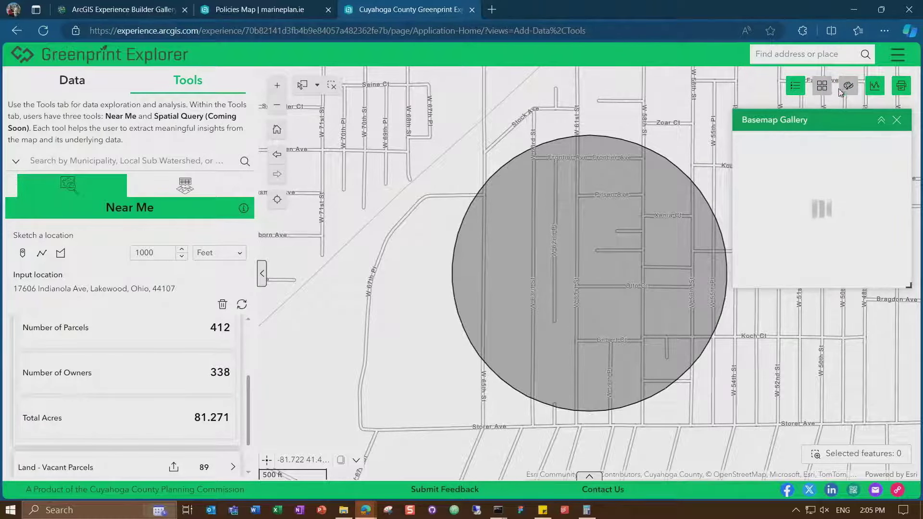
click(848, 88)
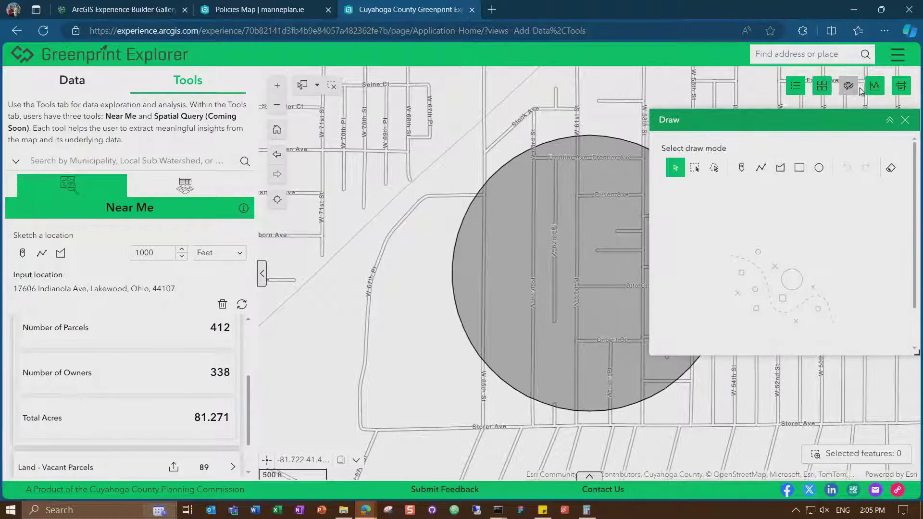
Draw a short elevation profile line just west of the buffer circle and open the Print options
click(874, 86)
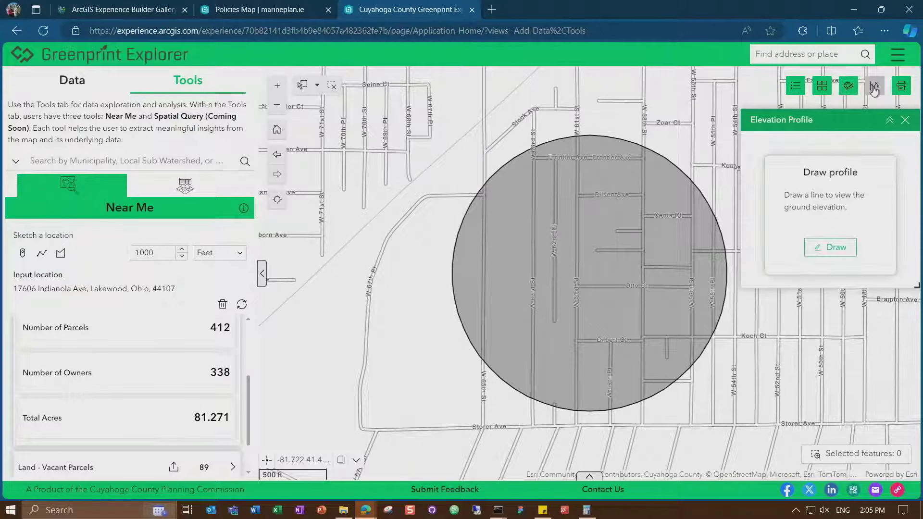
click(831, 247)
click(822, 251)
click(411, 246)
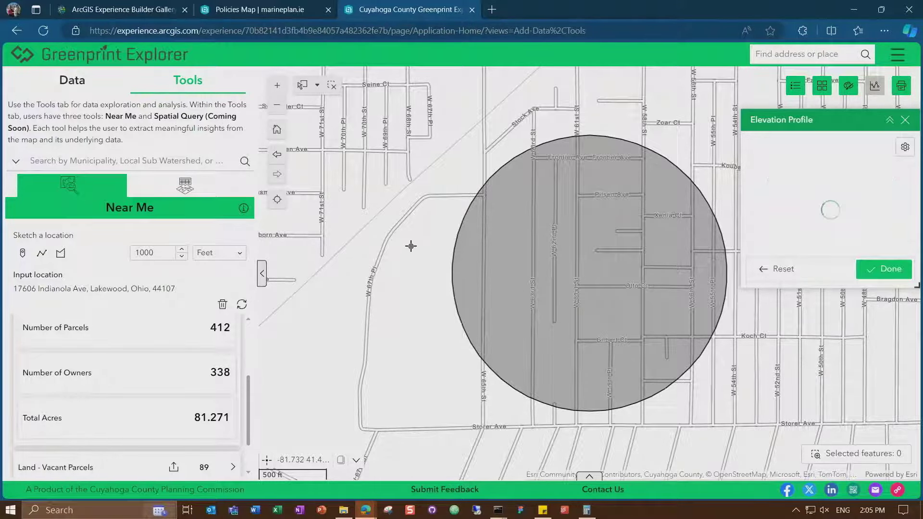
double_click(436, 215)
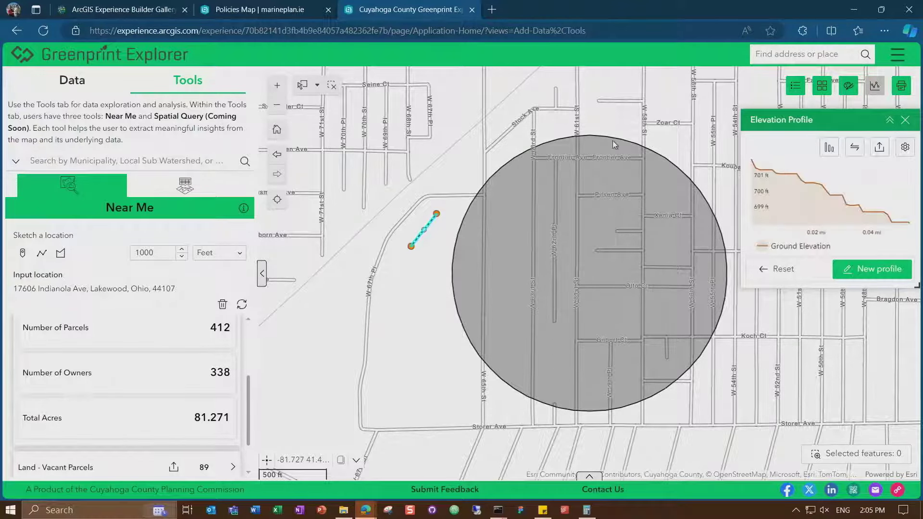
click(900, 87)
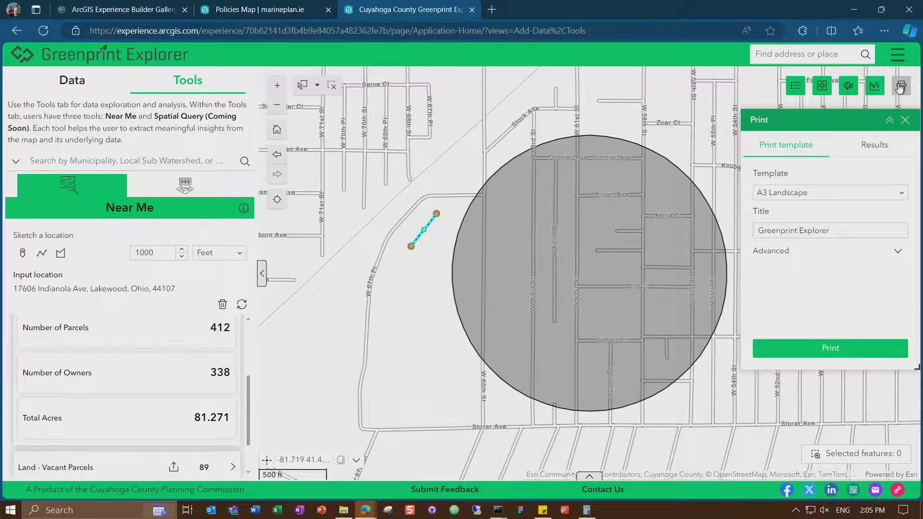
Switch to the marineplan.ie site and view its Home page
click(465, 489)
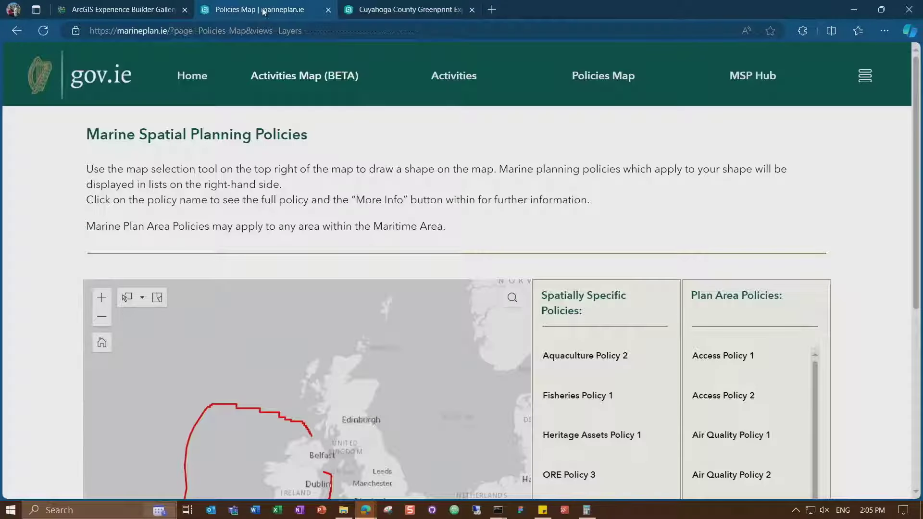
click(263, 12)
click(194, 81)
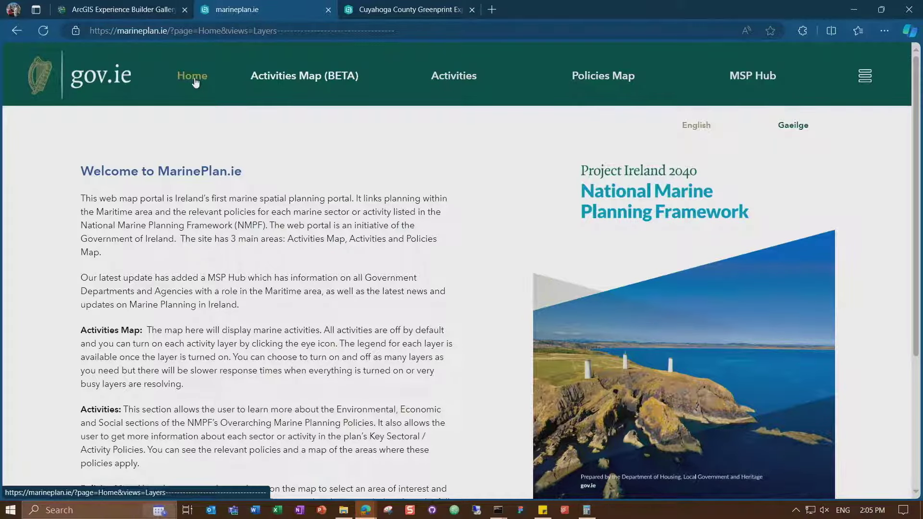
On the Activities Map (BETA), briefly show and hide the Biodiversity layer, and turn on the Climate Change layer
click(293, 77)
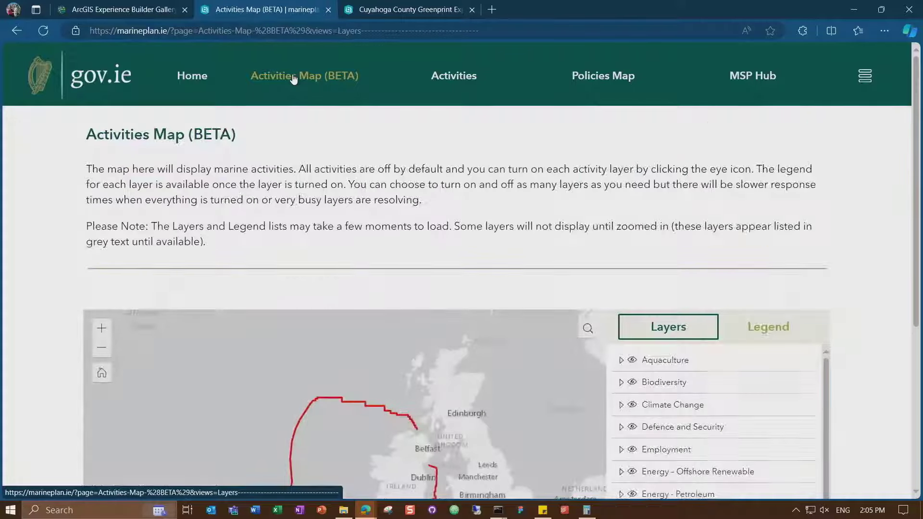
scroll(542, 209, down, 2)
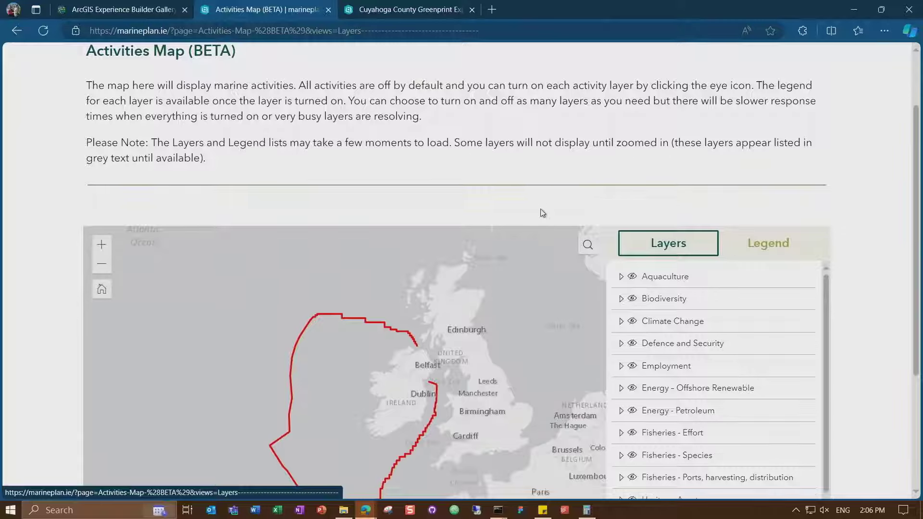
click(633, 298)
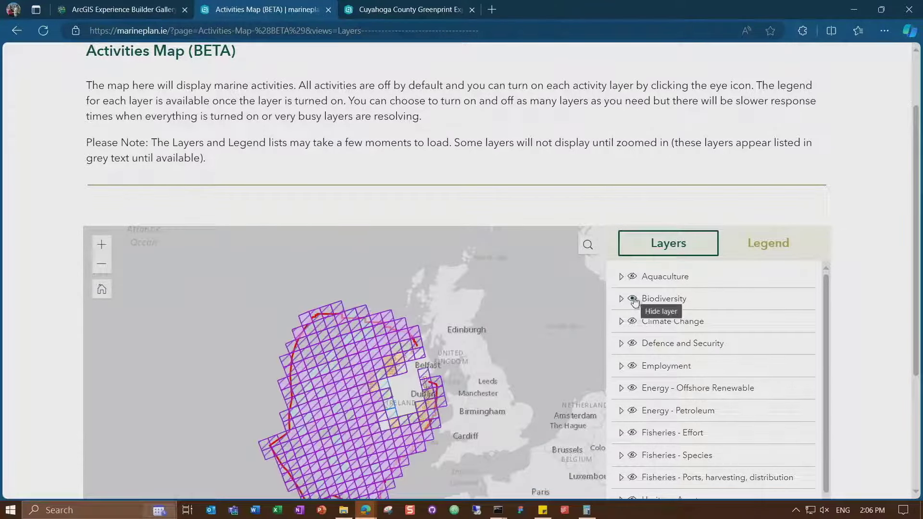
click(633, 299)
click(633, 321)
From the Activities section, open the Biodiversity page under Environmental – Ocean Health
scroll(647, 190, up, 2)
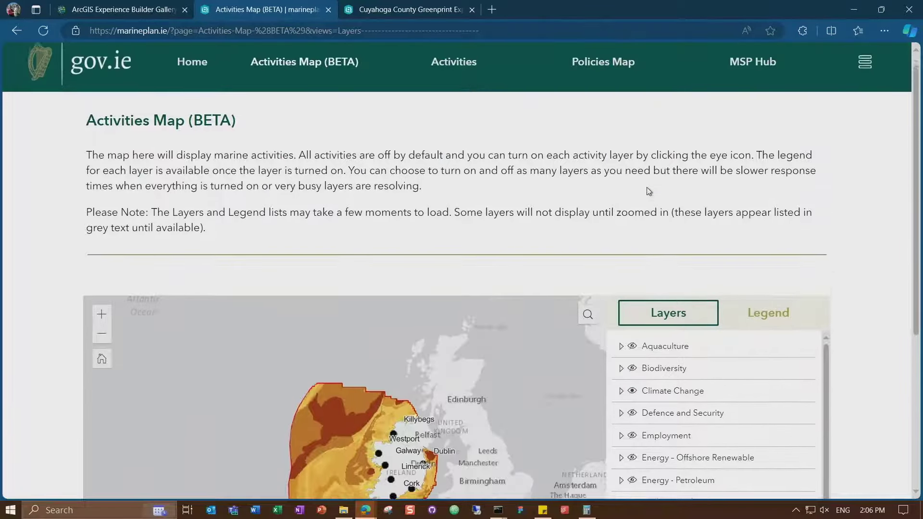
click(458, 75)
scroll(834, 273, down, 2)
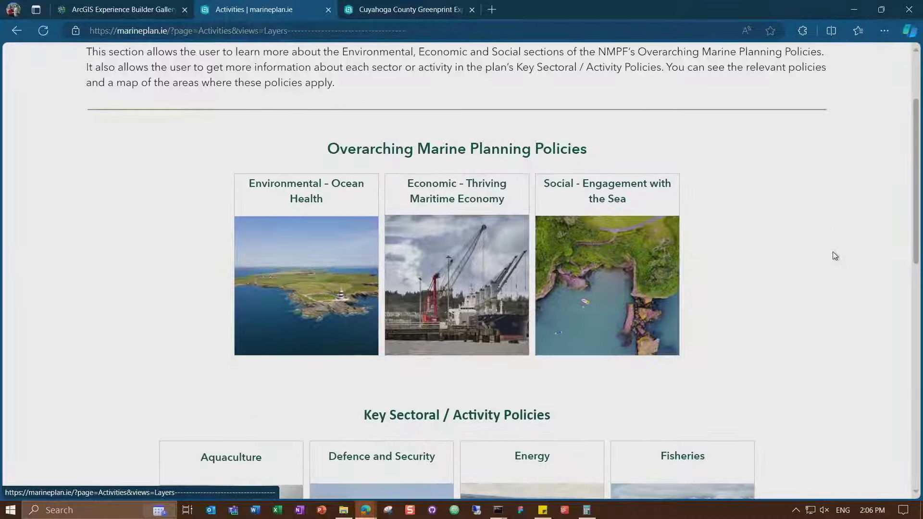
click(326, 313)
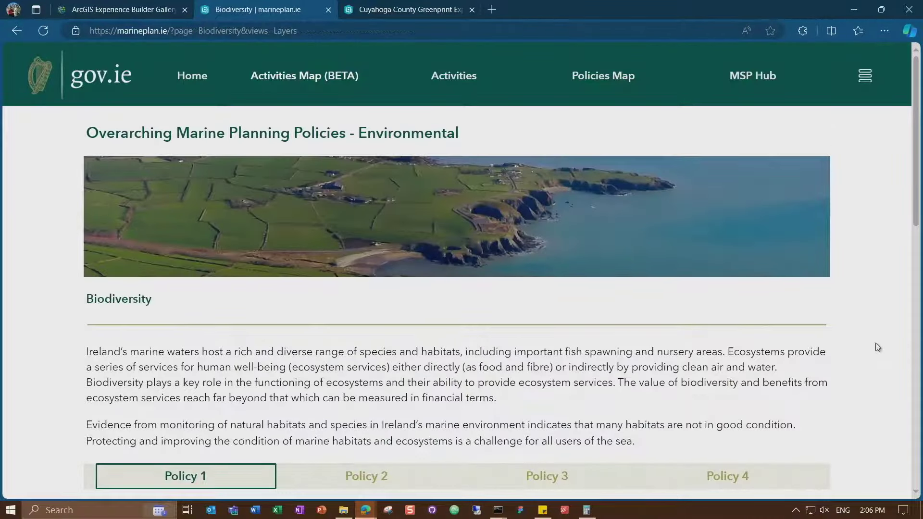
Examine Biodiversity Policy 1 and display the text and map of Policy 2
scroll(876, 346, down, 5)
scroll(878, 346, down, 3)
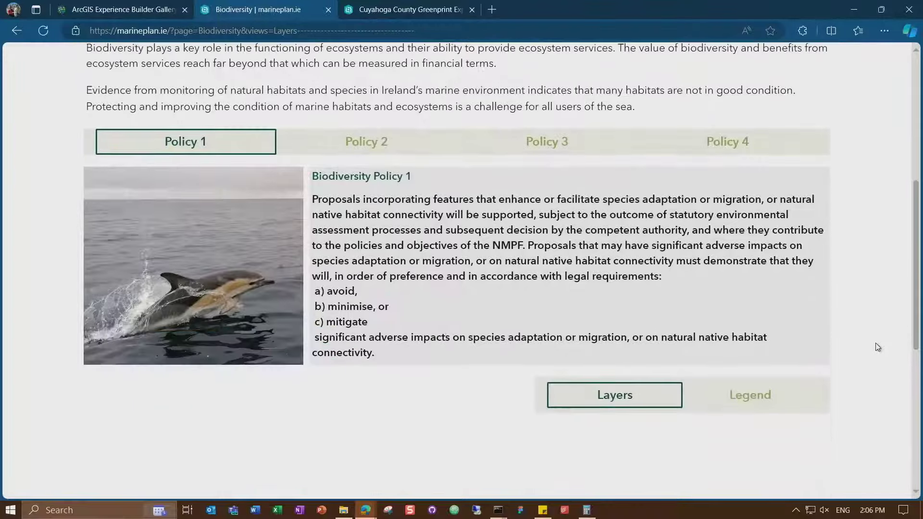
scroll(878, 347, up, 2)
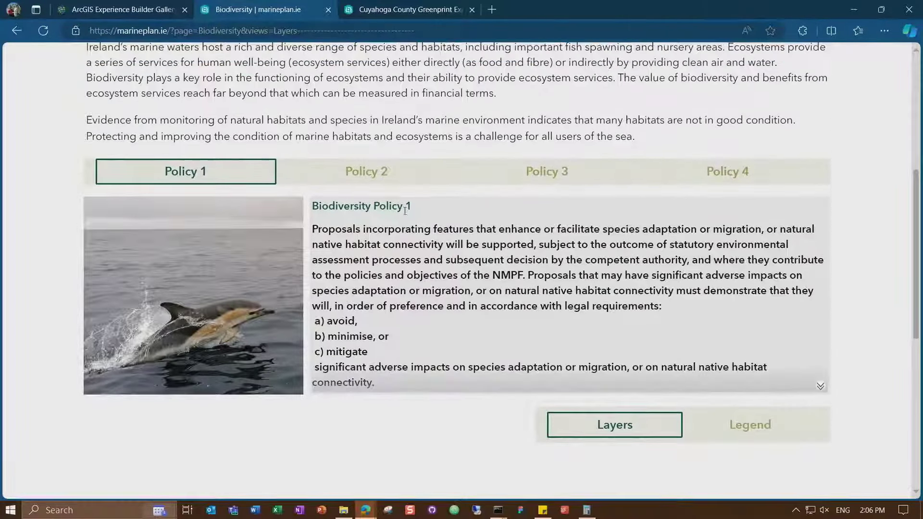
click(363, 172)
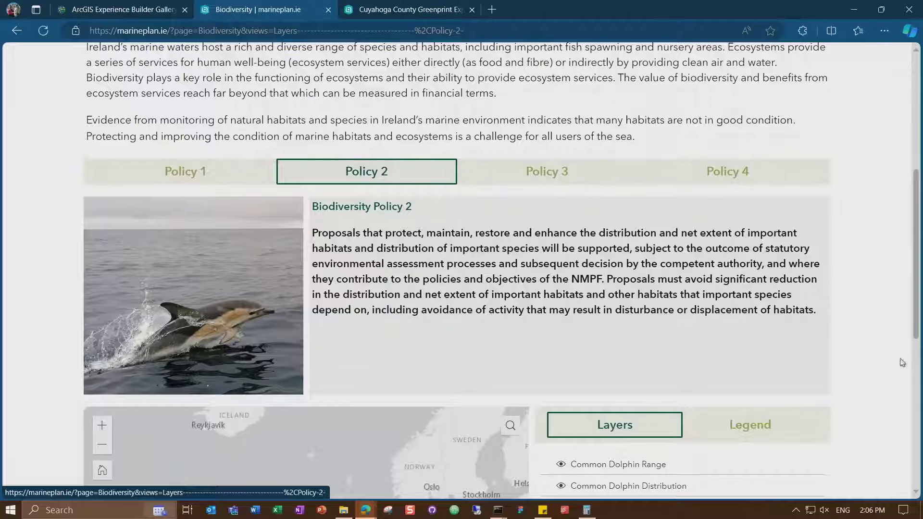
Look over the map and layer list of Biodiversity Policy 2, and open the Policies Map page
scroll(878, 356, down, 3)
scroll(876, 352, down, 2)
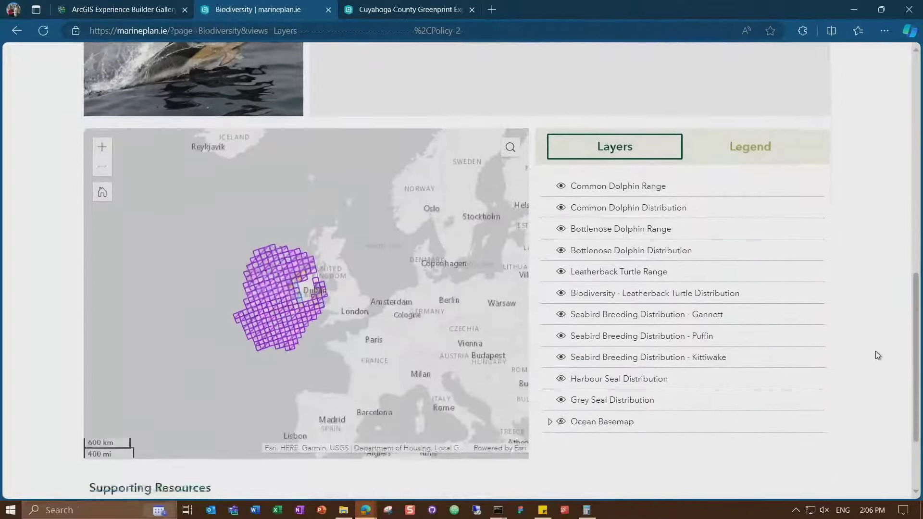
scroll(876, 352, up, 10)
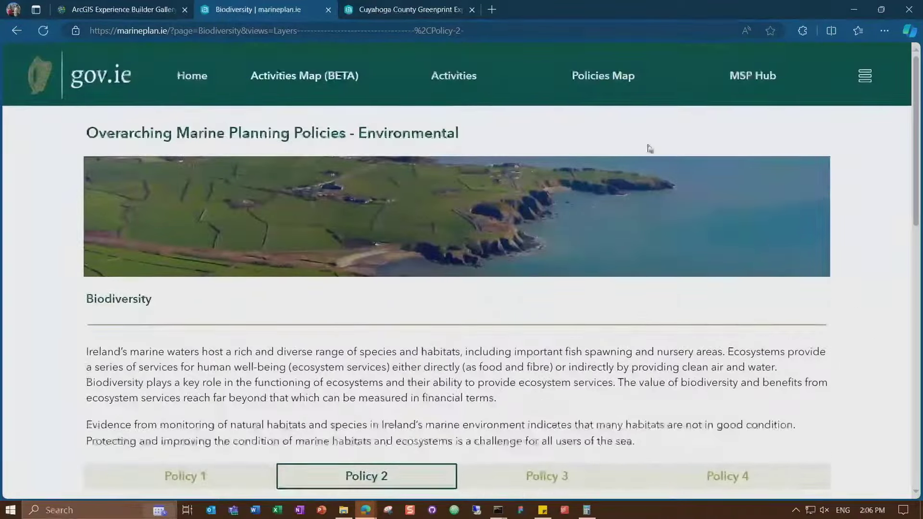
click(592, 81)
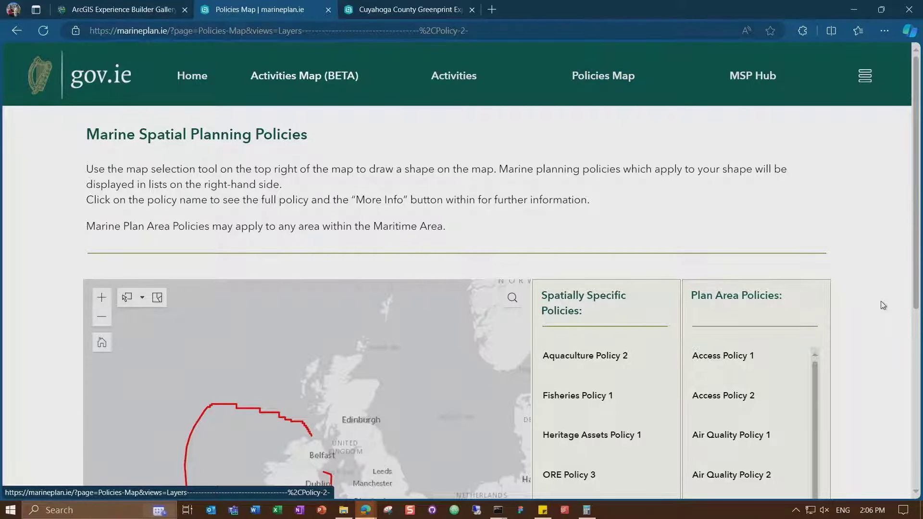
Select a rectangular area around Ireland on the policies map, and open the details and further information of Fisheries Policy 1
scroll(884, 306, down, 4)
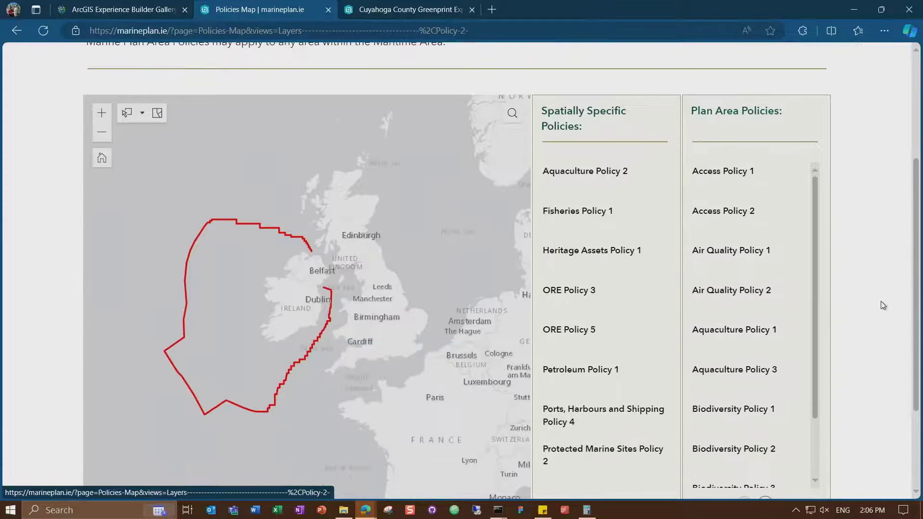
click(128, 113)
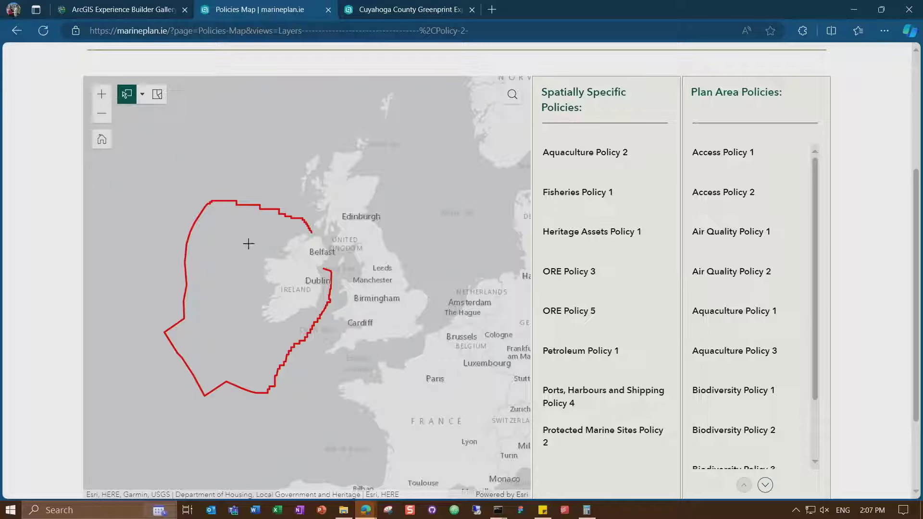
drag(271, 257, 266, 276)
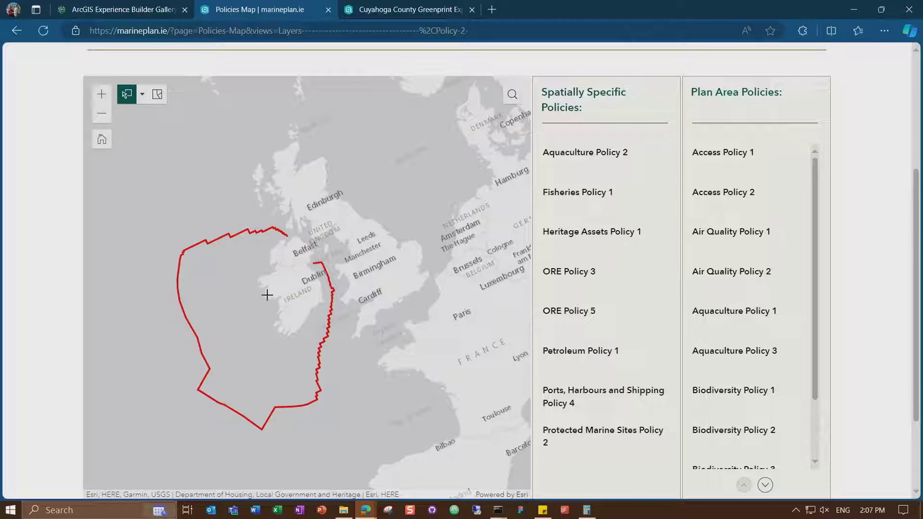
drag(236, 254, 345, 333)
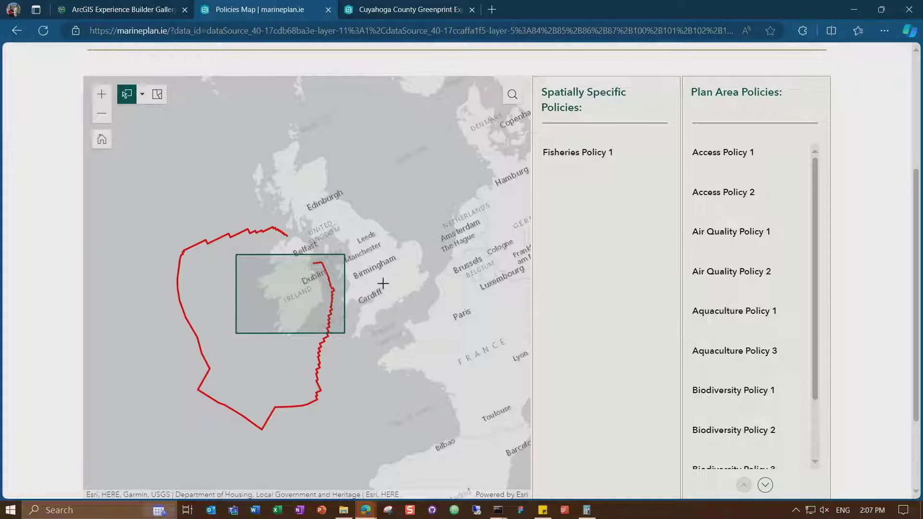
click(578, 158)
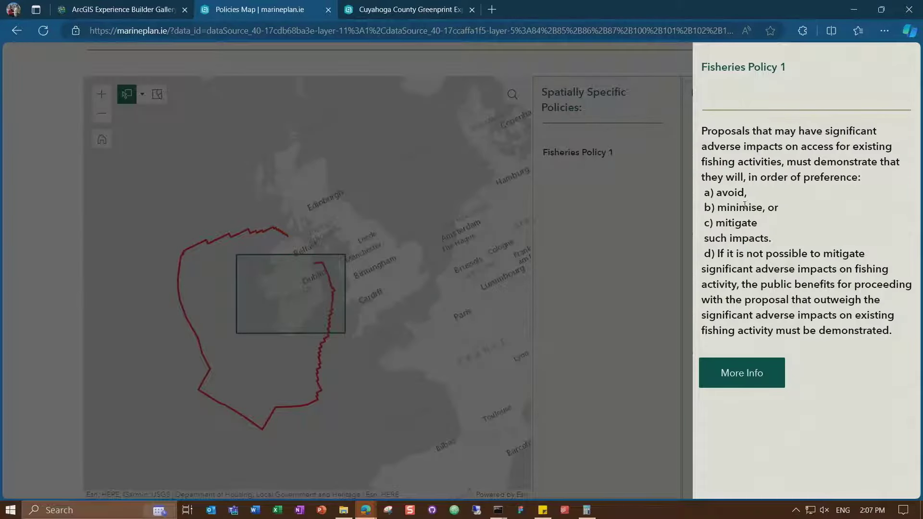
click(749, 375)
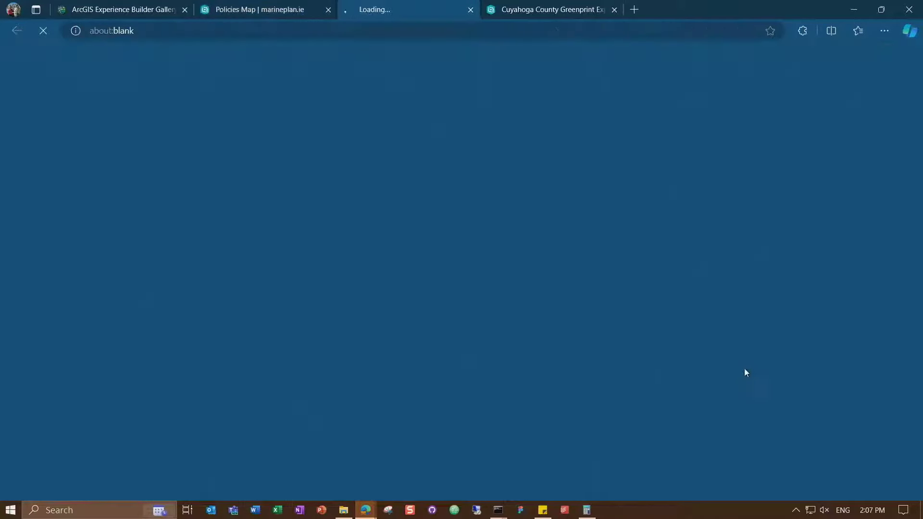
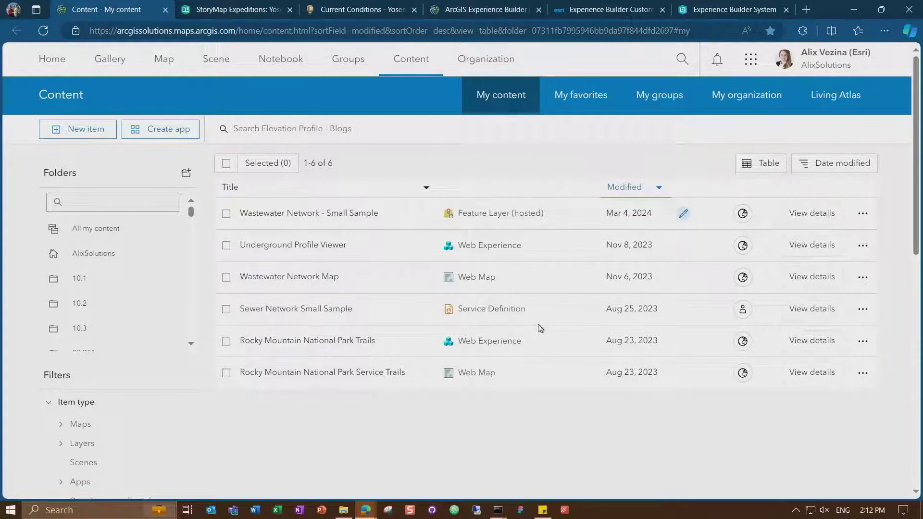
Switch from the ArcGIS Online content page to Experience Builder and start creating a new experience
click(752, 66)
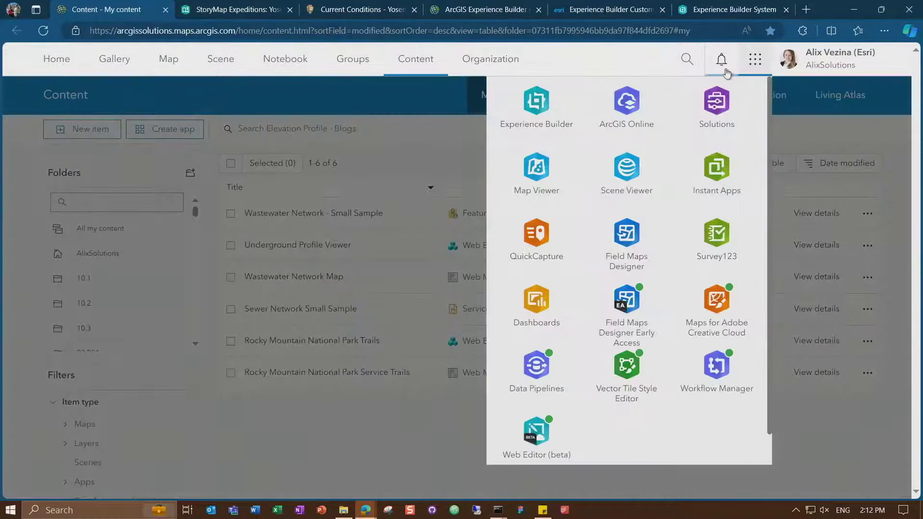
click(566, 118)
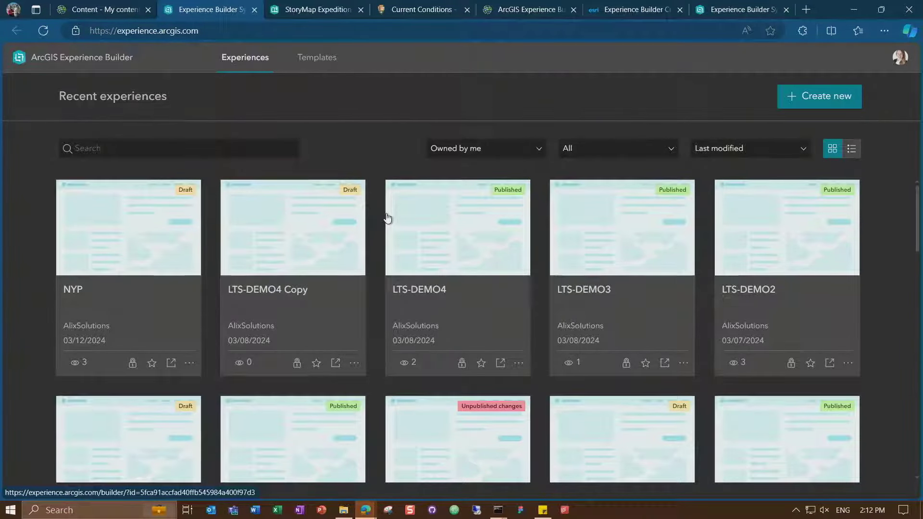
click(794, 101)
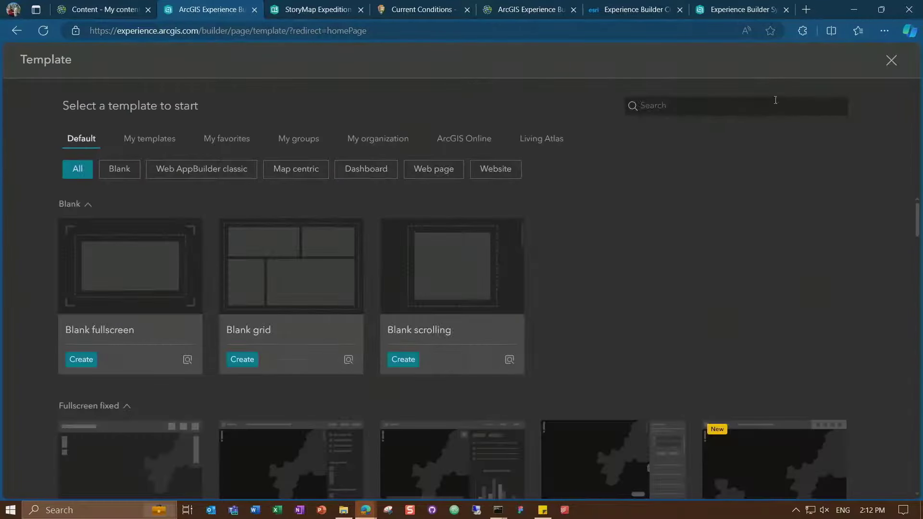
Browse the default templates and create the experience from the Launchpad template
scroll(666, 229, down, 3)
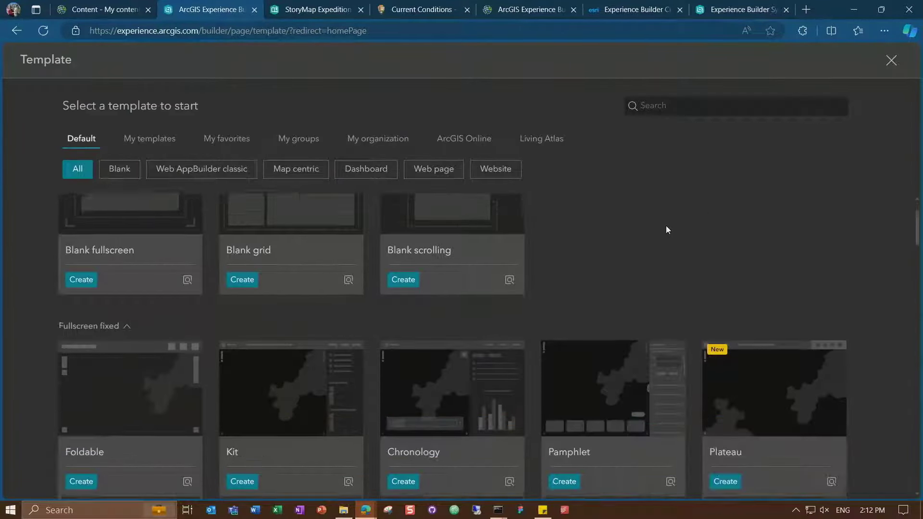
scroll(644, 233, up, 3)
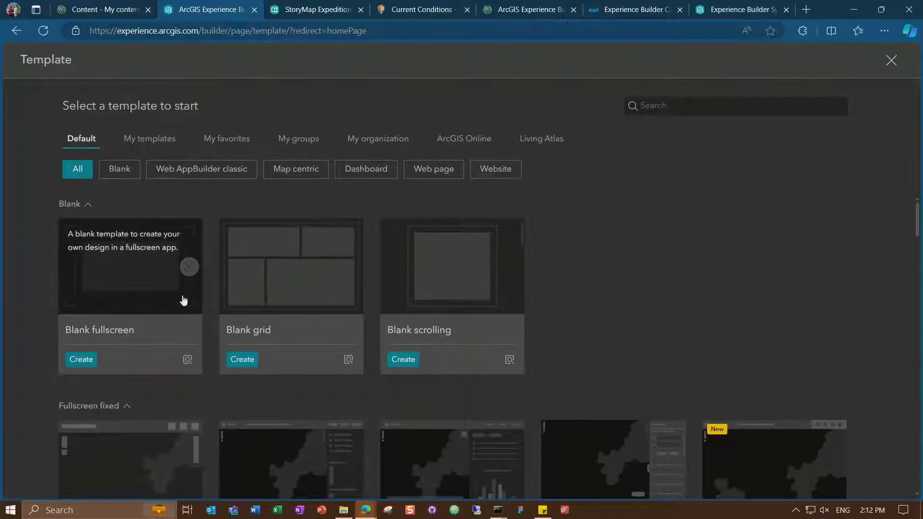
scroll(340, 340, down, 4)
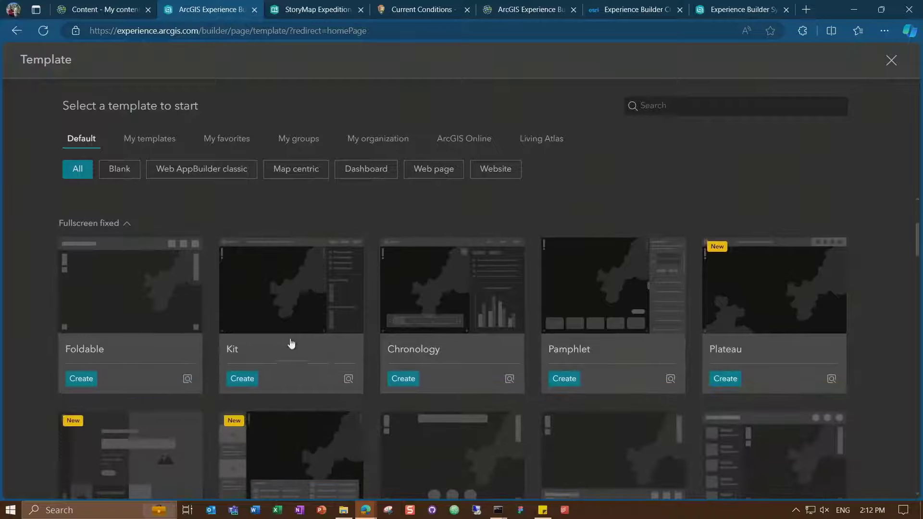
scroll(282, 343, down, 3)
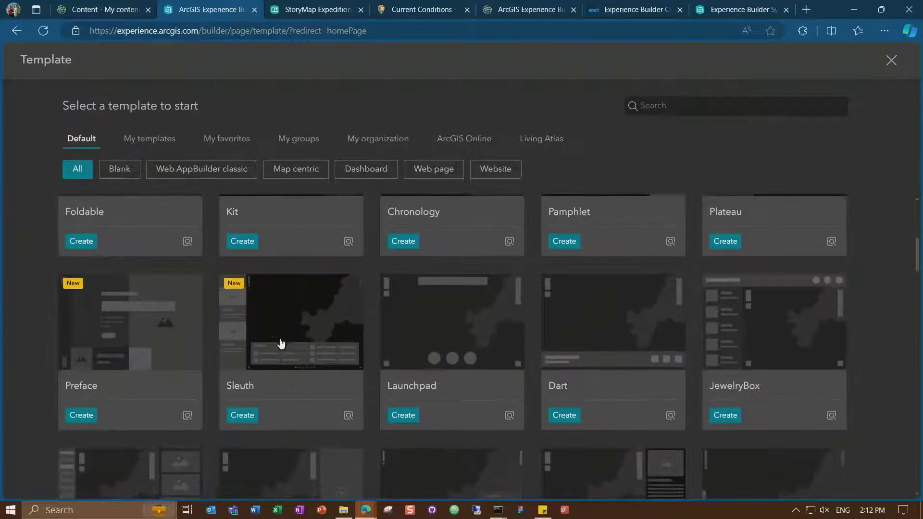
click(405, 416)
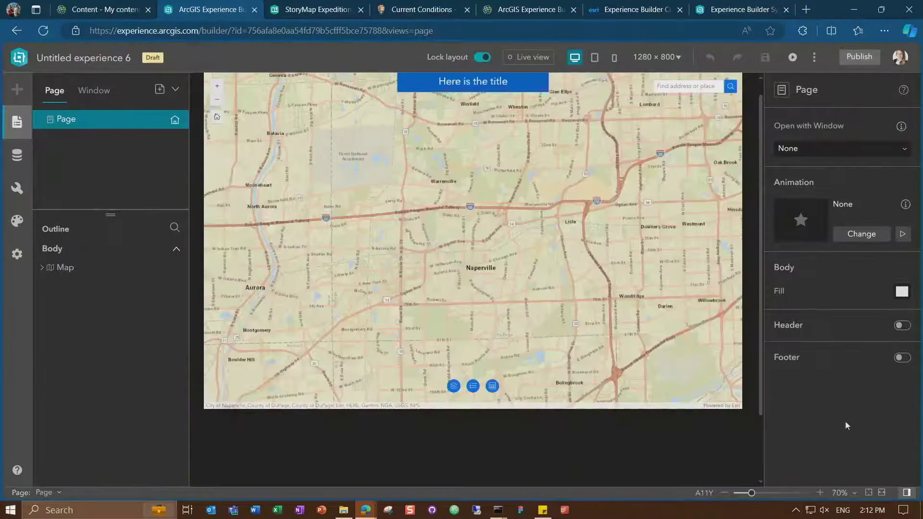
Rename the experience as Yosemite National Park Trails, using the title copied from the sticky note
scroll(762, 224, up, 1)
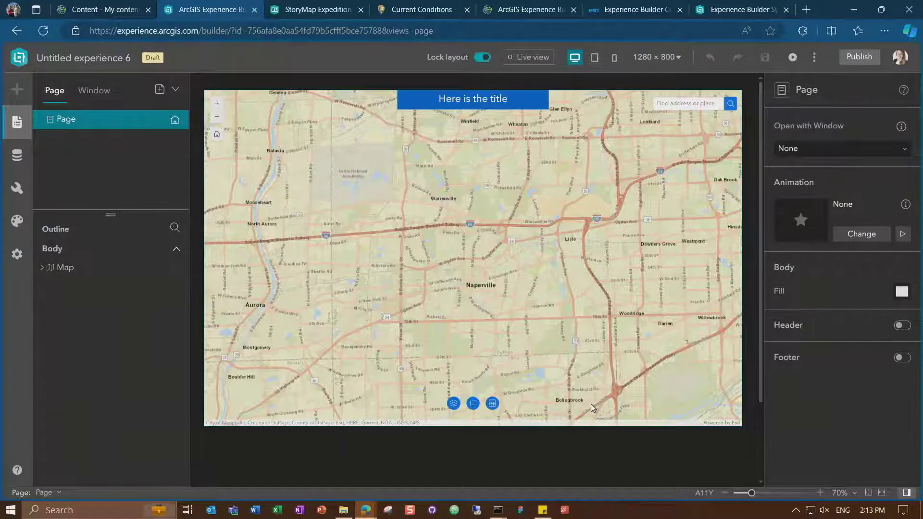
click(545, 510)
triple_click(735, 372)
key(ctrl+c)
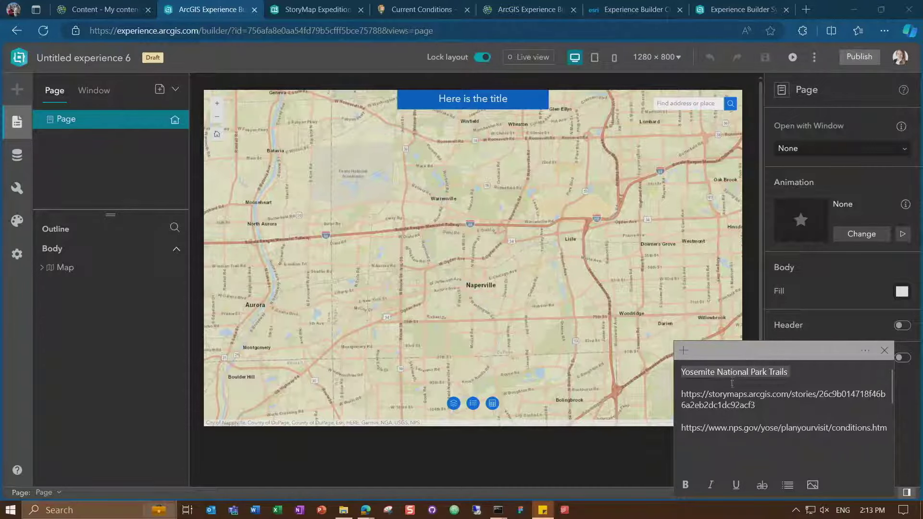
click(110, 56)
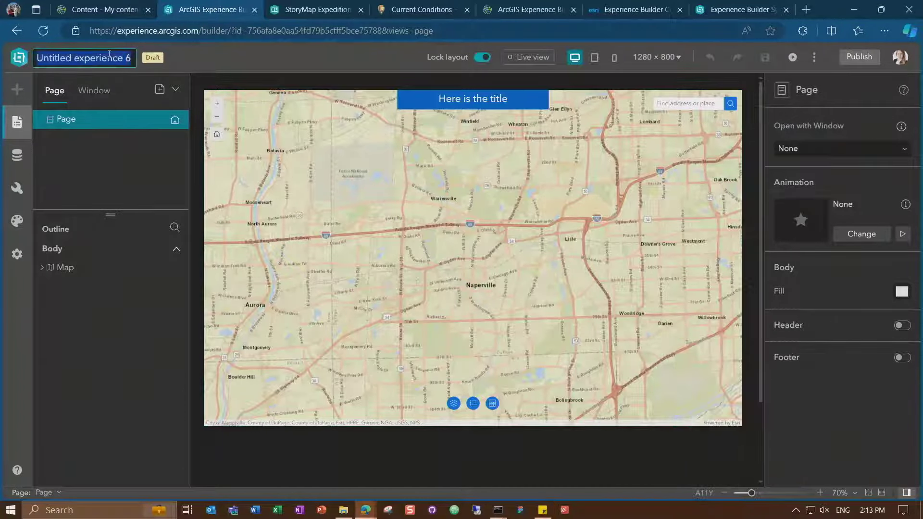
key(ctrl+v)
key(Return)
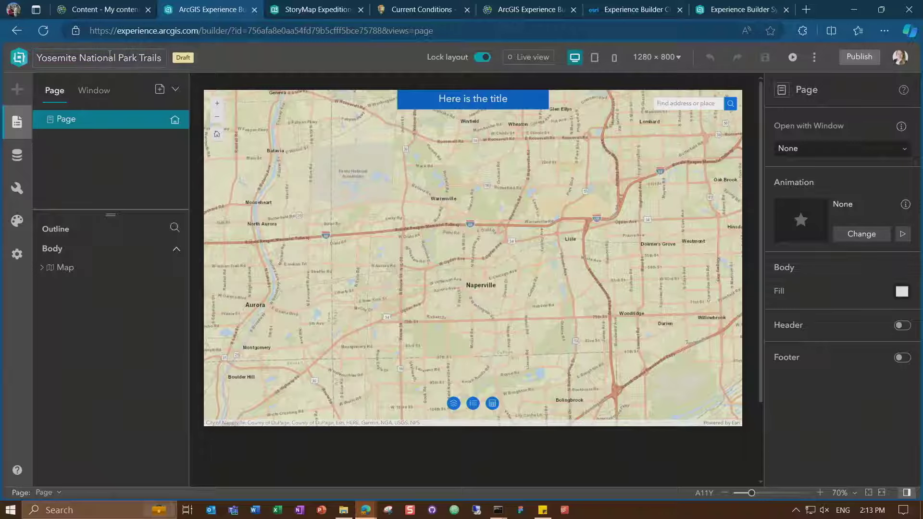
Unlock the page layout and move the Search widget to the map's upper-left corner, beside the zoom controls
click(481, 58)
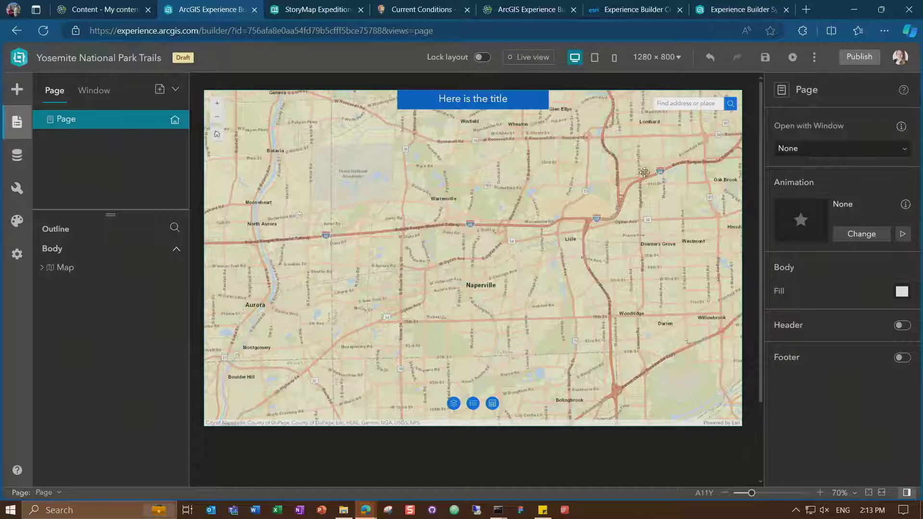
drag(688, 110, 279, 103)
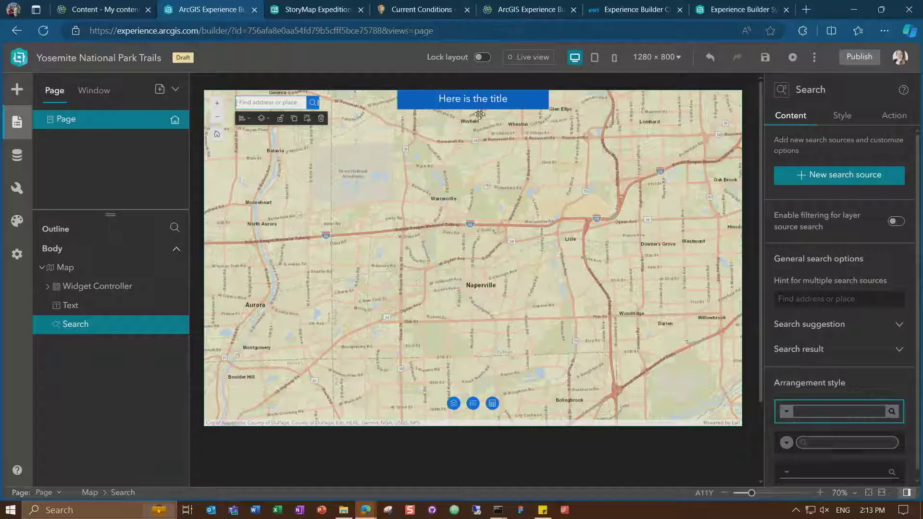
Delete the "Here is the title" text widget from the map
click(475, 99)
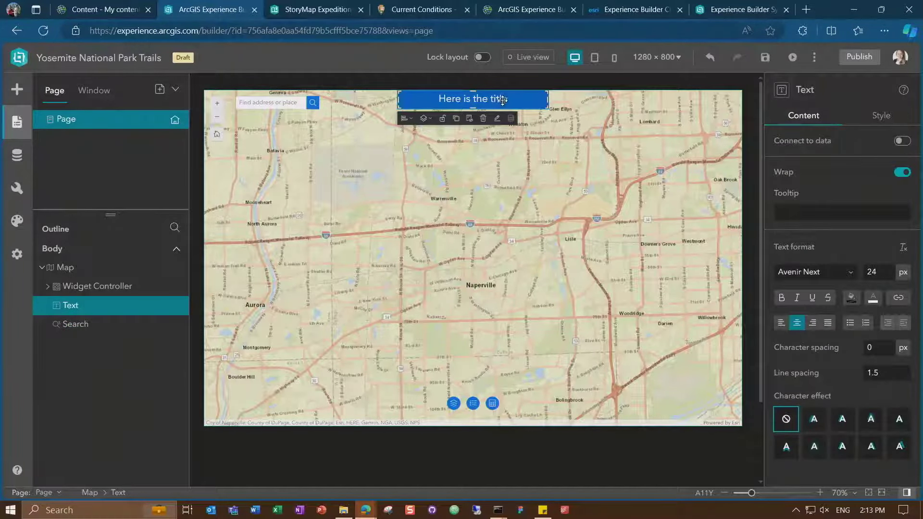
click(484, 118)
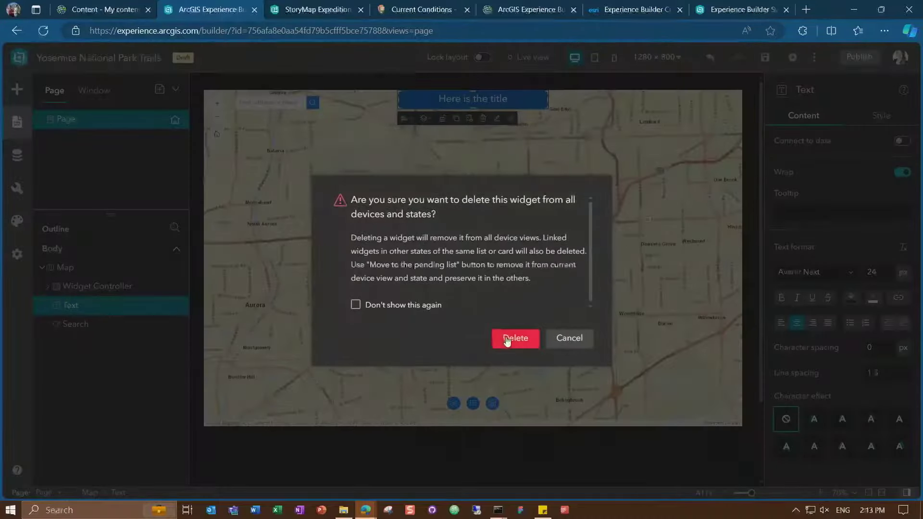
click(506, 341)
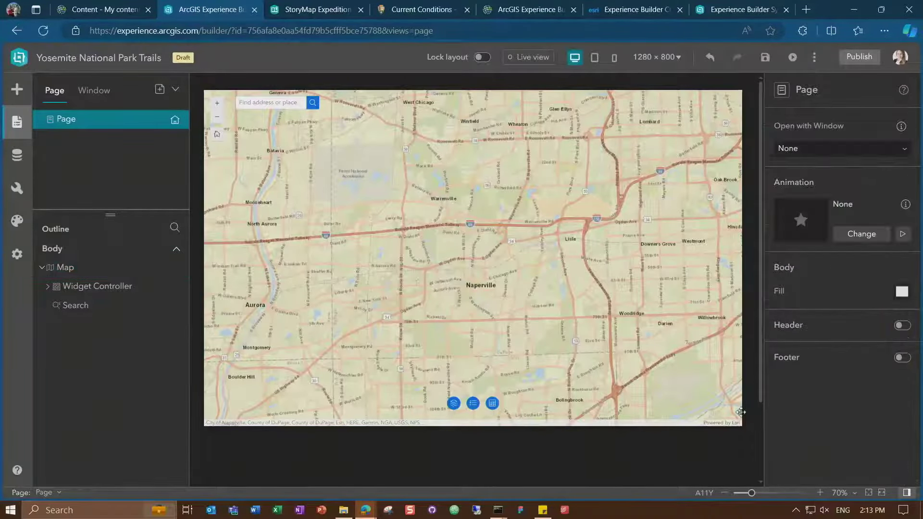
Enable the page header and apply the Header 1 template to it
click(903, 327)
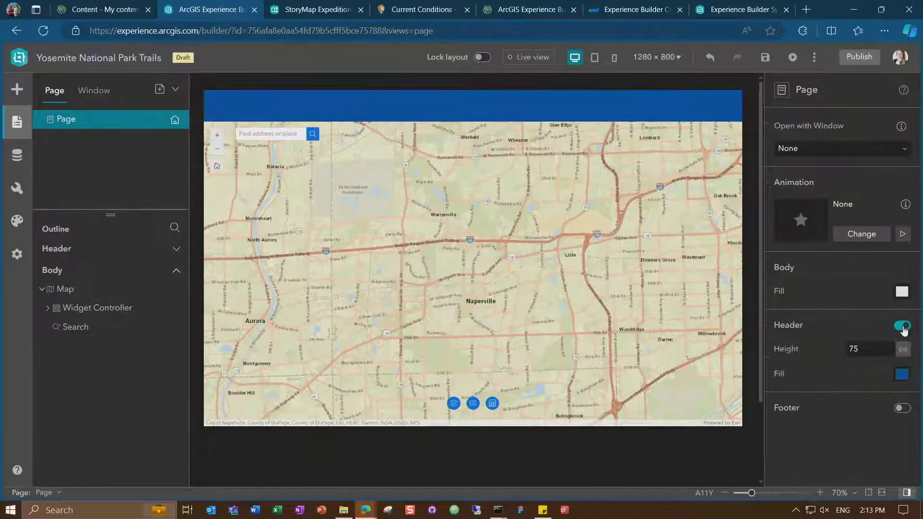
mouse_move(526, 103)
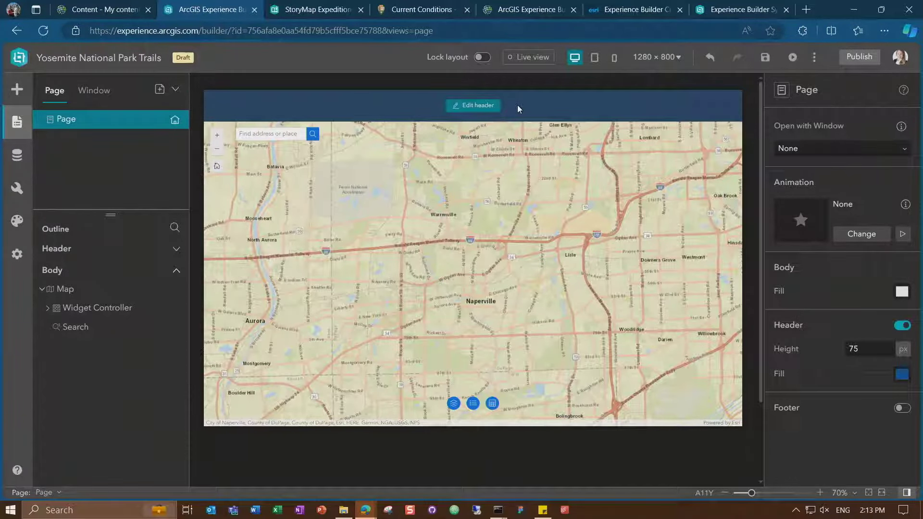
click(486, 110)
click(474, 118)
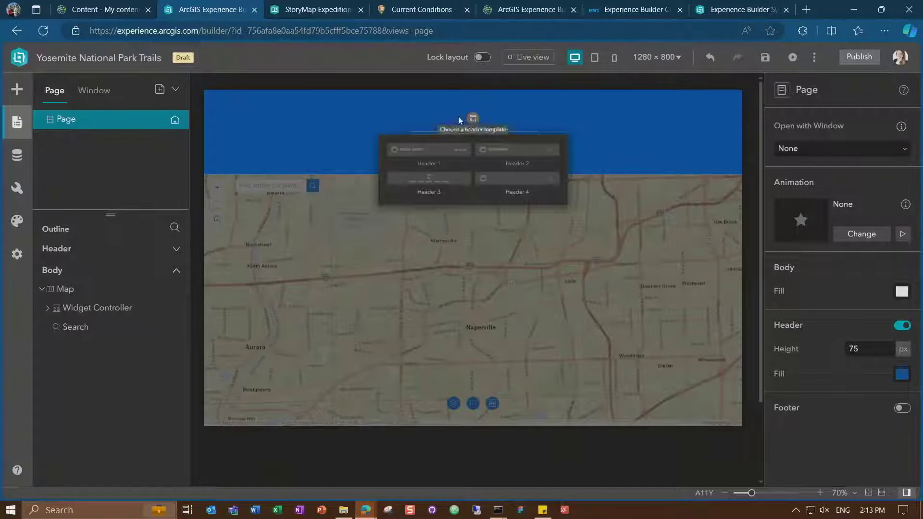
click(419, 148)
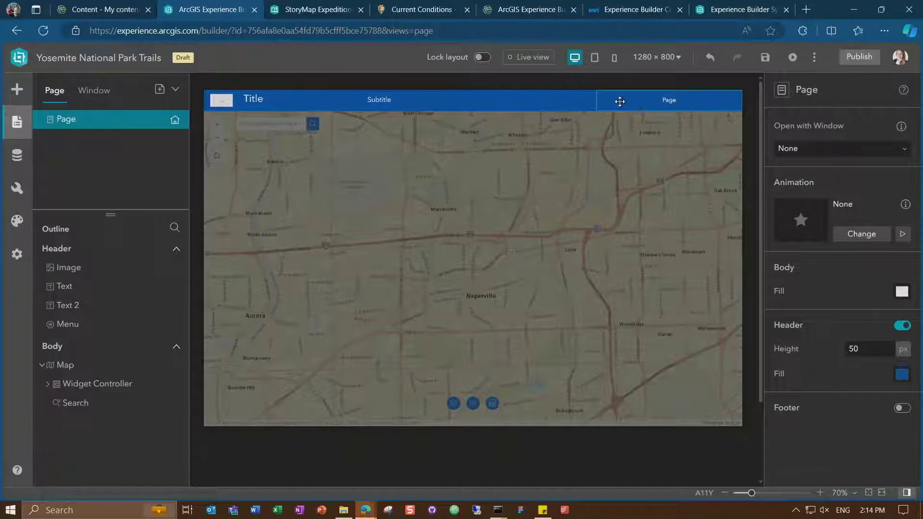
Change the header's title text to "Yosemite National Park" and its subtitle to "Trails"
click(264, 98)
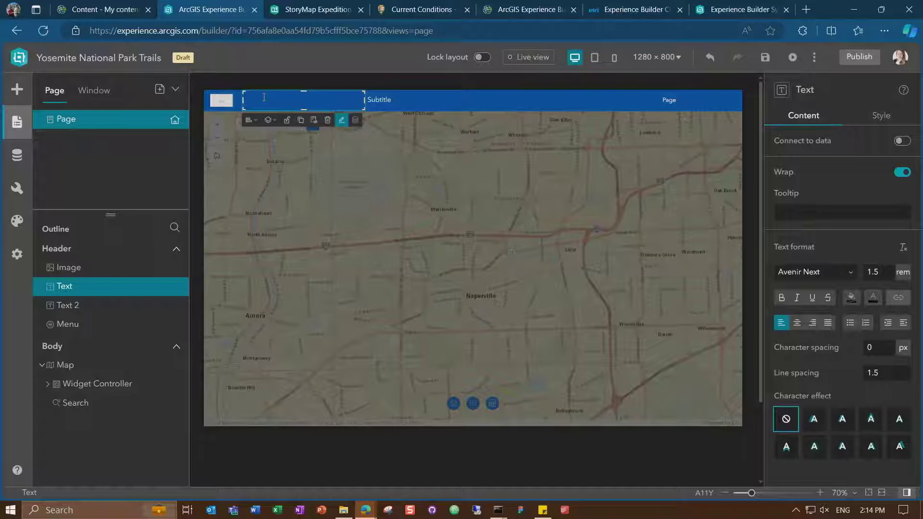
text(Y)
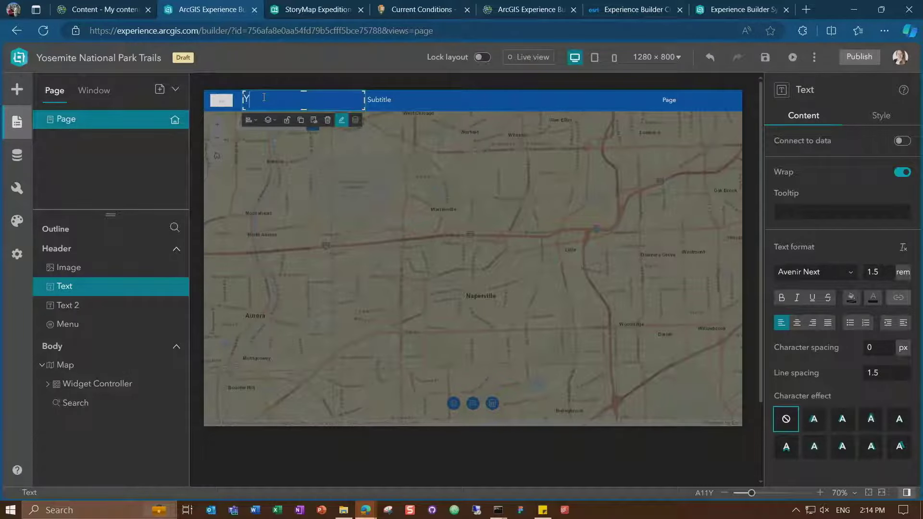
text(osemite National P)
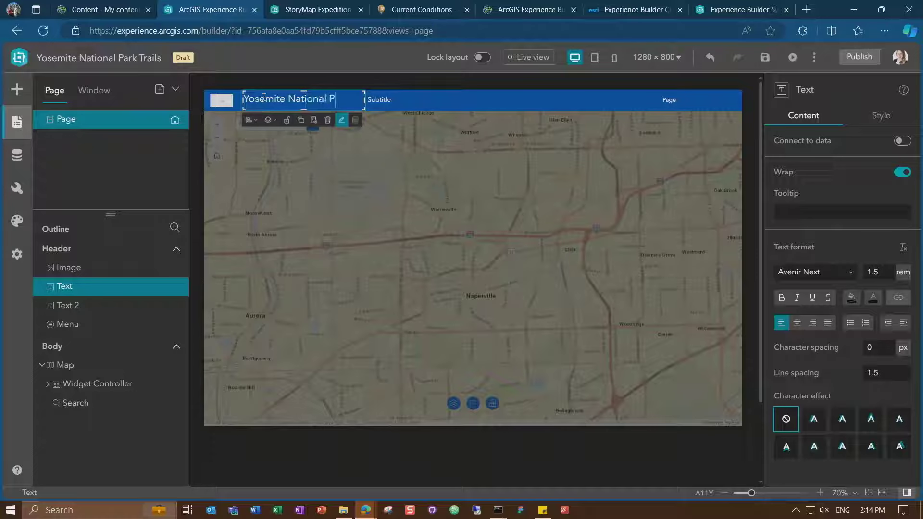
text(ark)
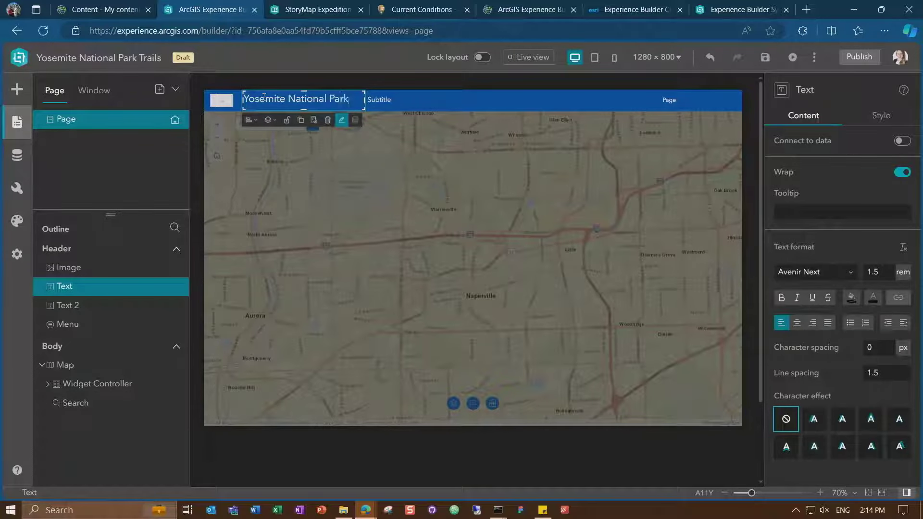
double_click(383, 104)
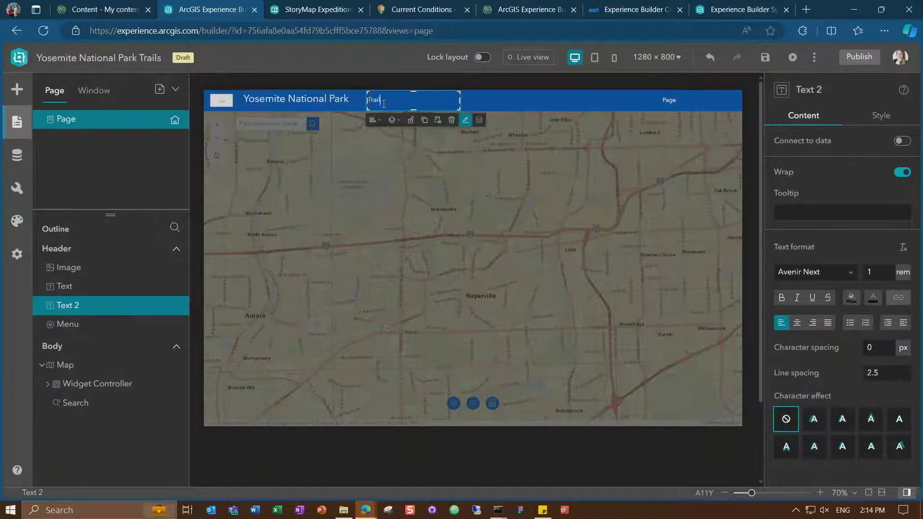
Lower the upper edges of the title and subtitle text boxes slightly to align their text within the header
click(317, 98)
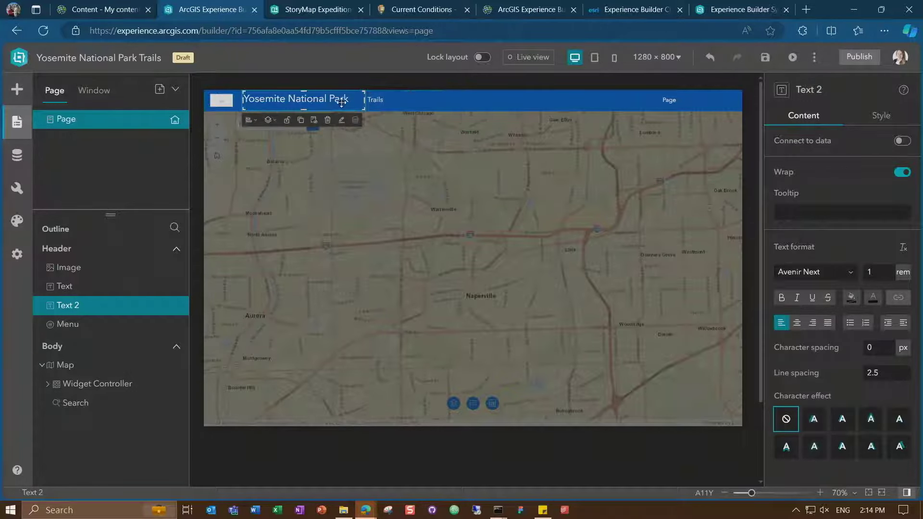
drag(307, 93, 306, 95)
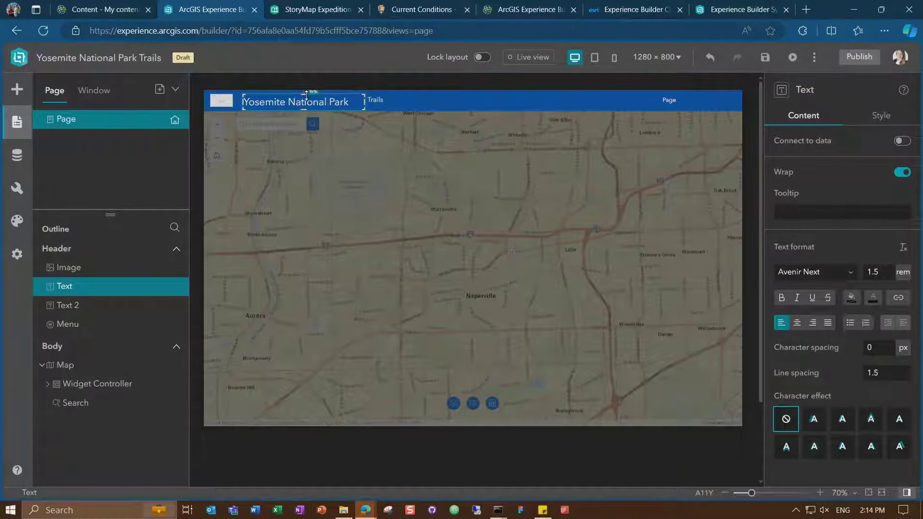
click(409, 93)
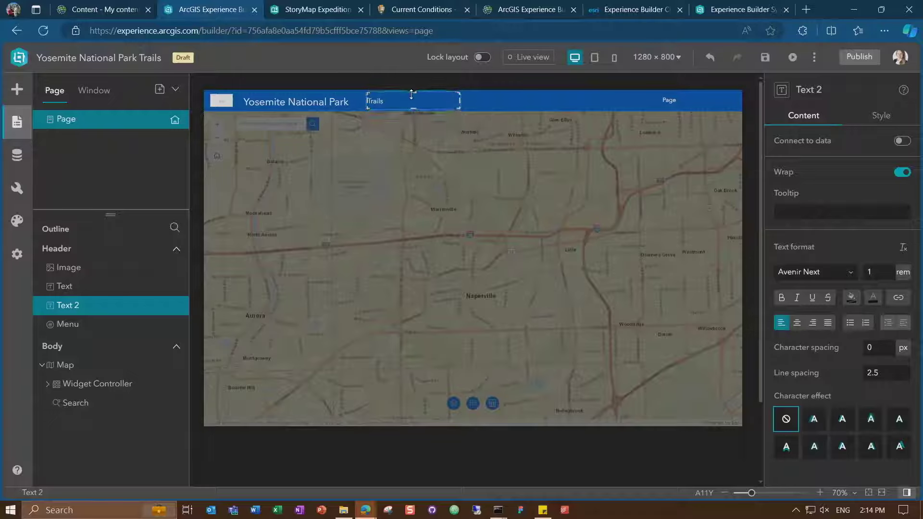
Upload Yose_Image.jpeg from Downloads as the header image and widen the image slightly toward the title
click(221, 101)
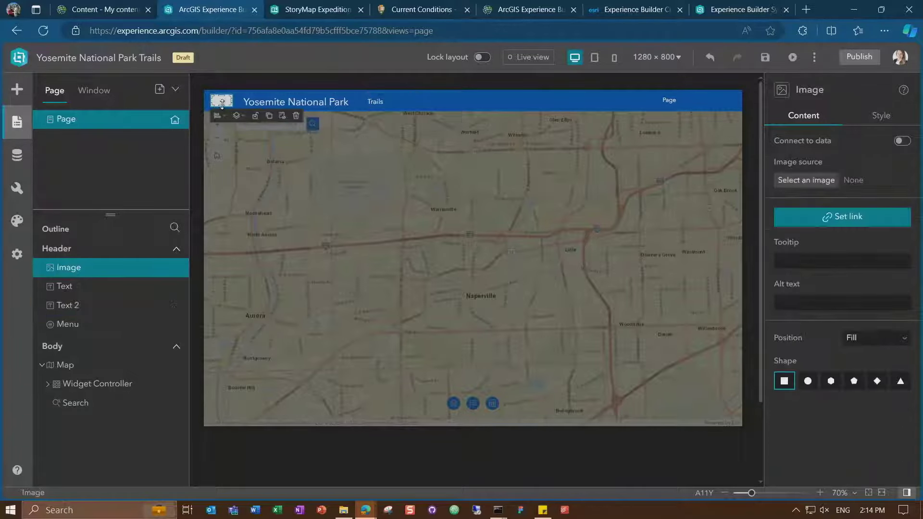
click(799, 181)
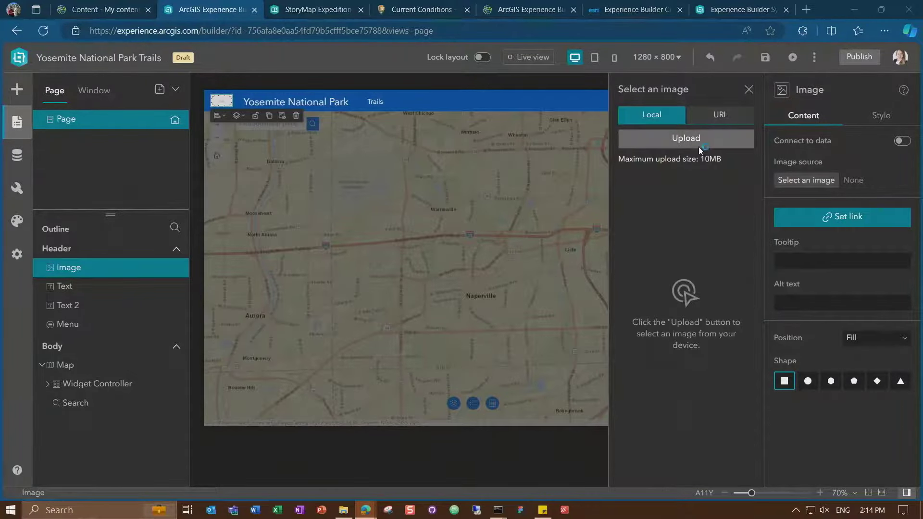
click(678, 139)
click(245, 100)
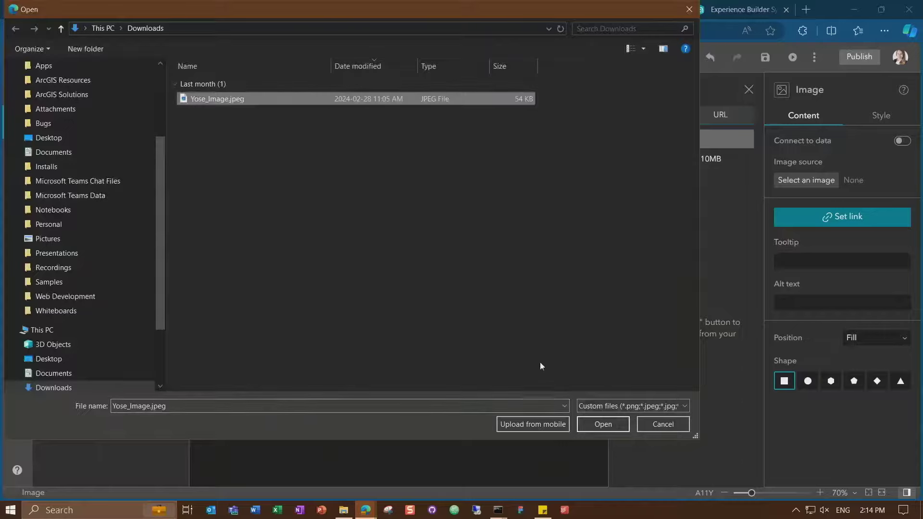
click(593, 422)
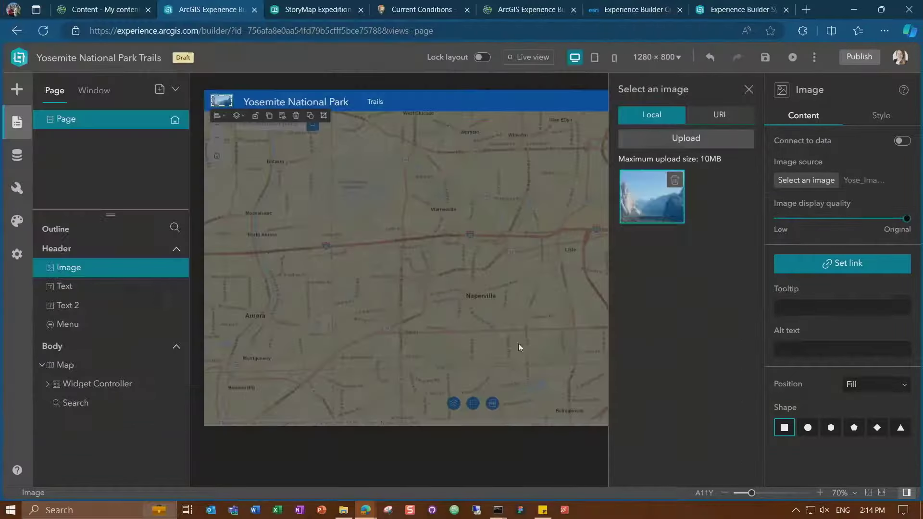
click(749, 90)
drag(232, 100, 237, 100)
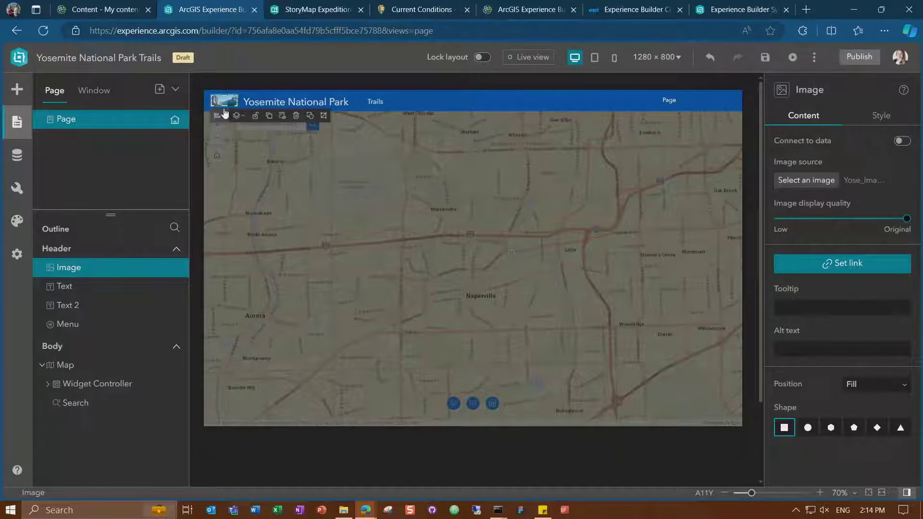
click(399, 181)
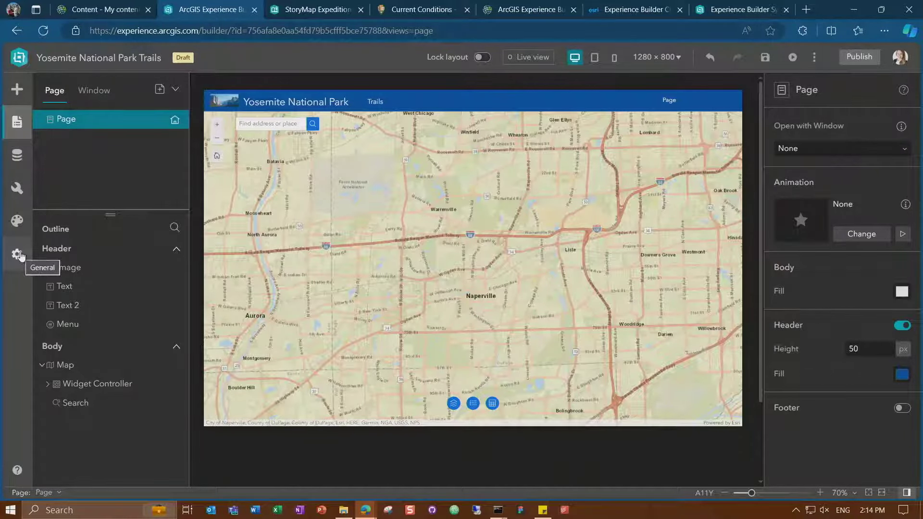
Add the web map Yosemite National Park Service Trails (map) and the web scene Yosemite National Park Service Trails (scene) as data
click(20, 168)
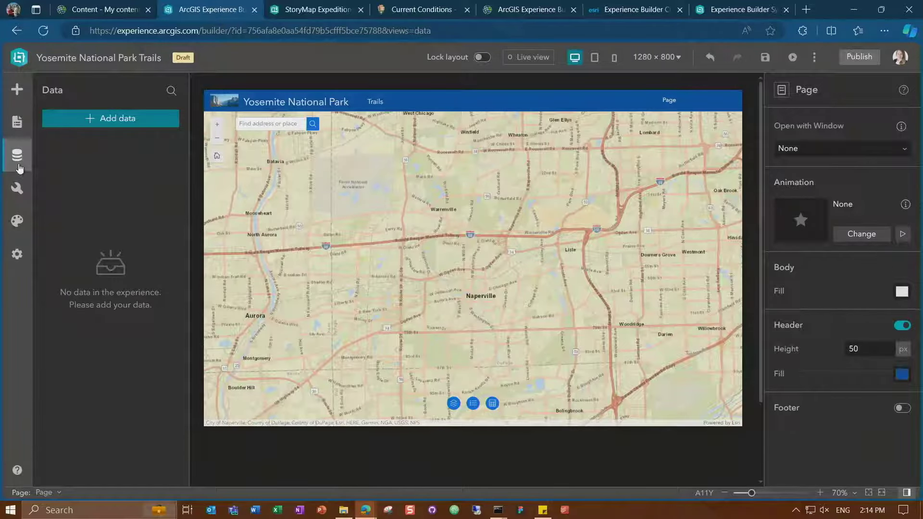
click(123, 119)
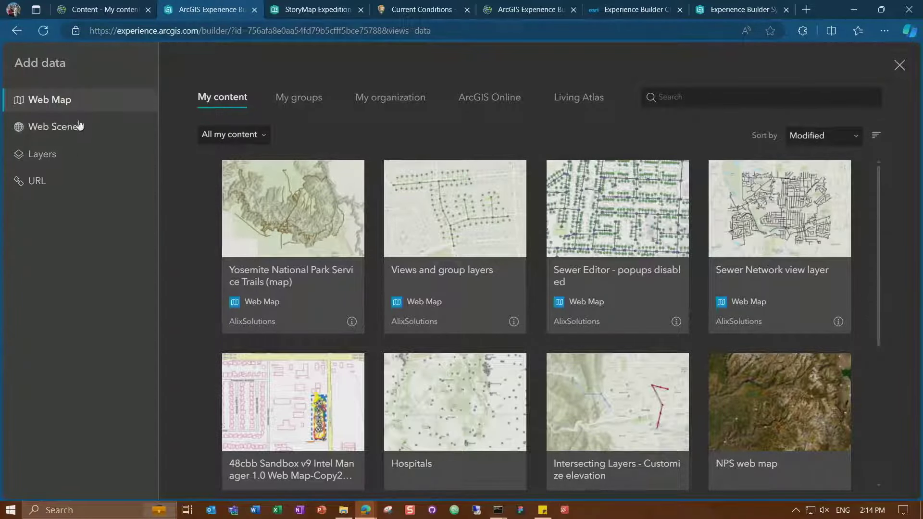
click(278, 248)
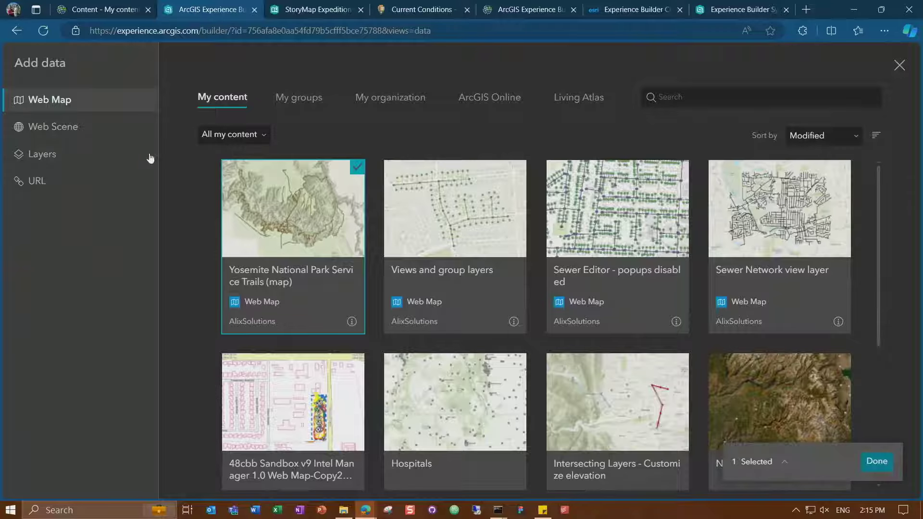
click(103, 128)
click(247, 231)
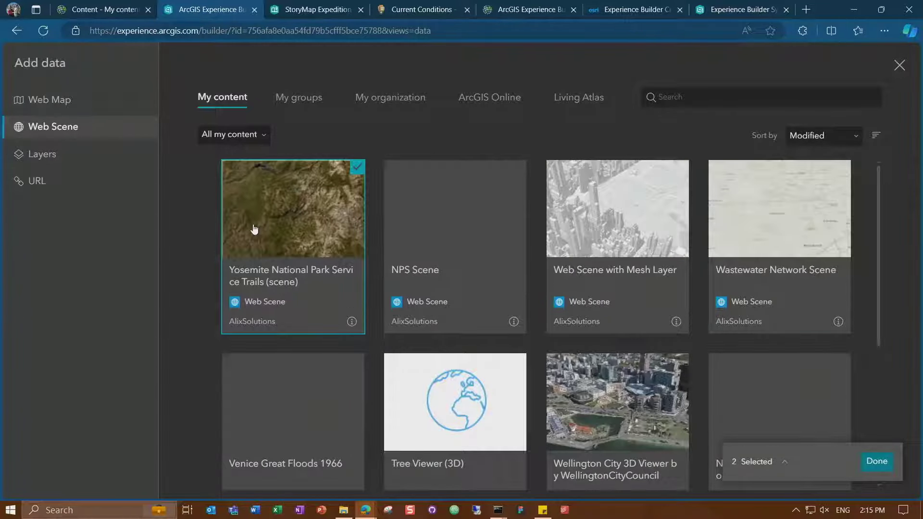
click(876, 462)
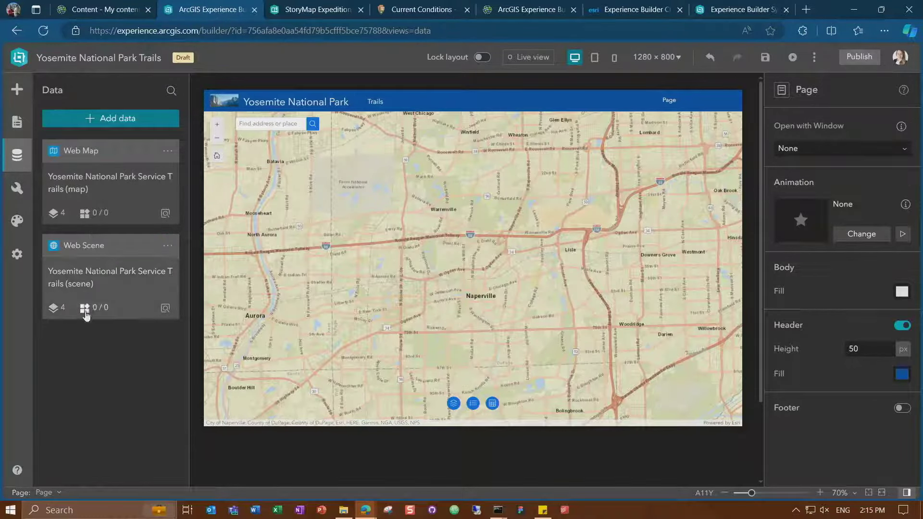
Set both the Yosemite trails web map and web scene as sources of the page's Map widget
click(478, 192)
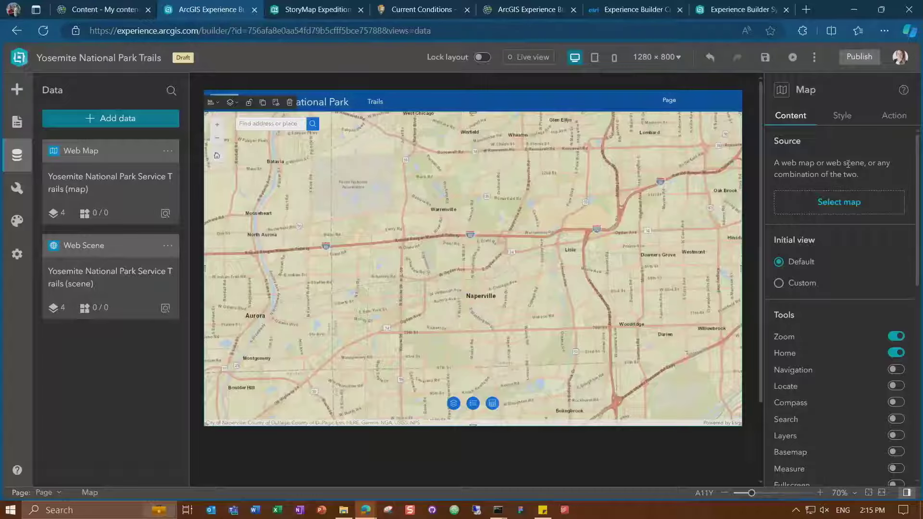
click(831, 207)
click(696, 168)
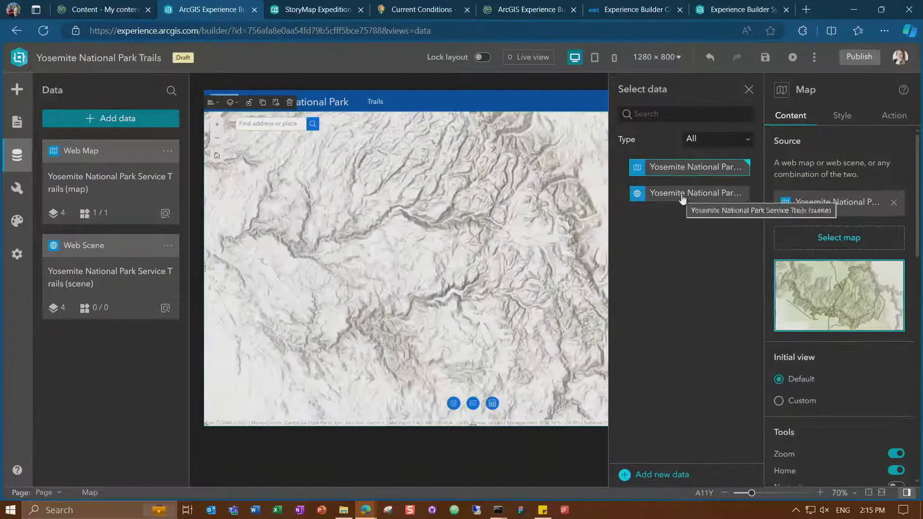
click(682, 194)
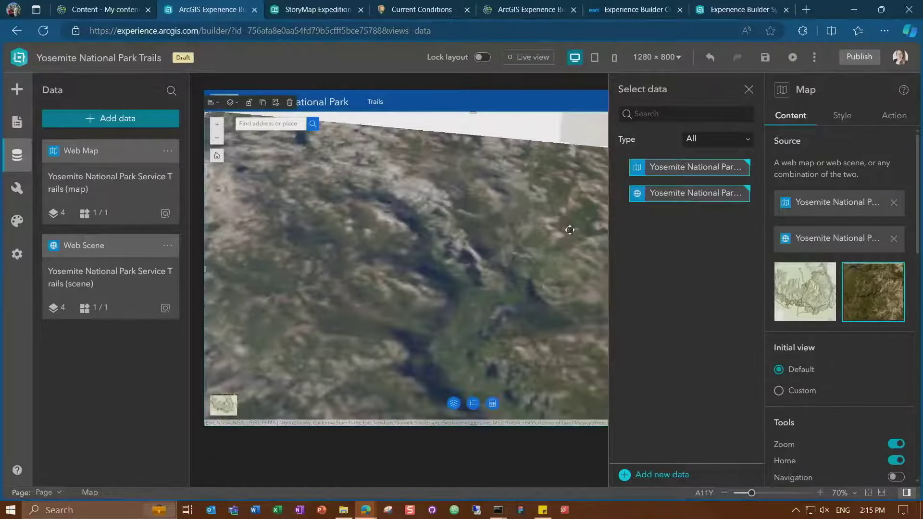
click(749, 90)
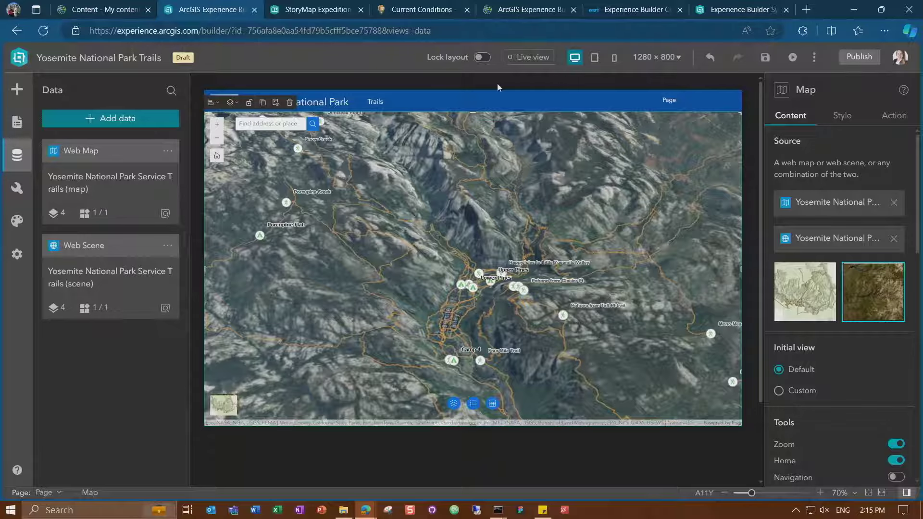
Test the map in live view by navigating it and switching between the 2D map and 3D scene, and return to editing
click(533, 58)
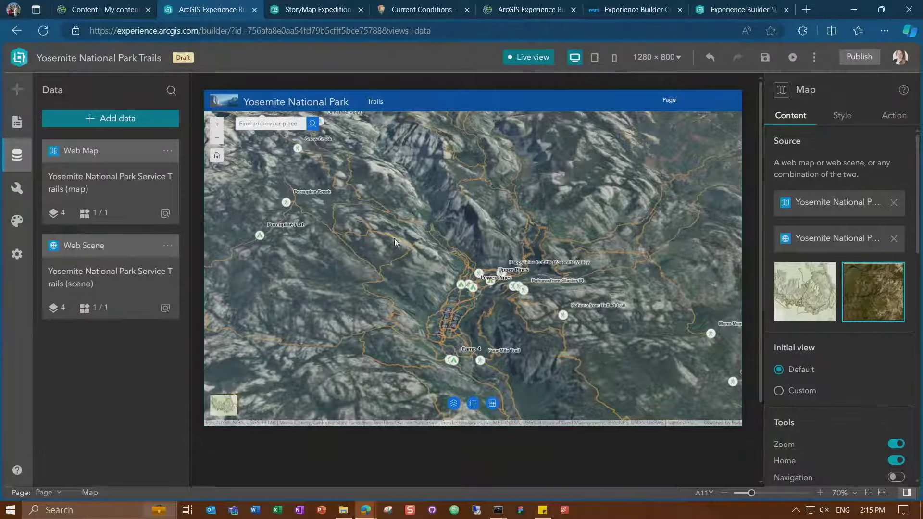
scroll(423, 226, up, 5)
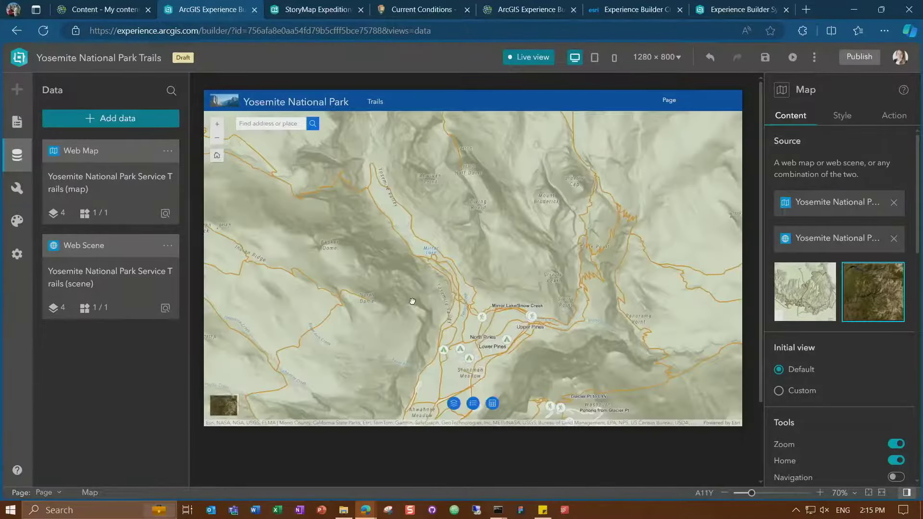
drag(356, 337, 422, 310)
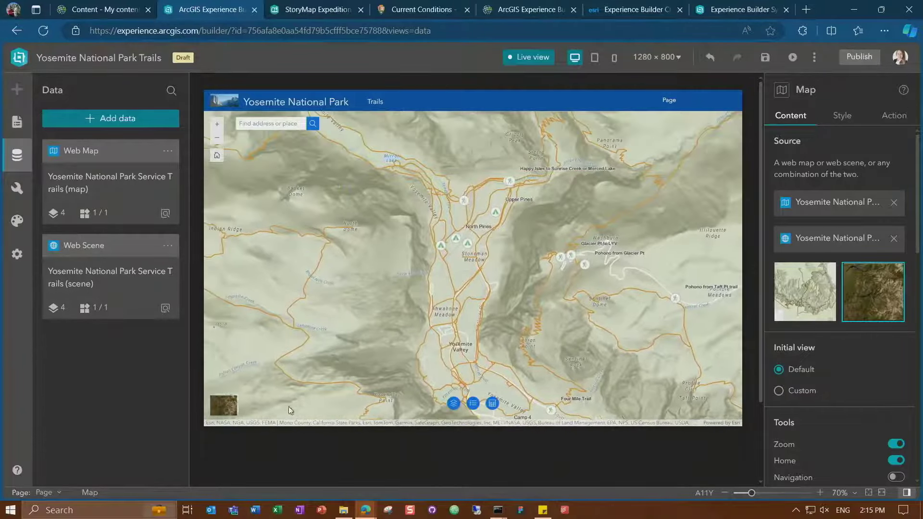
click(224, 406)
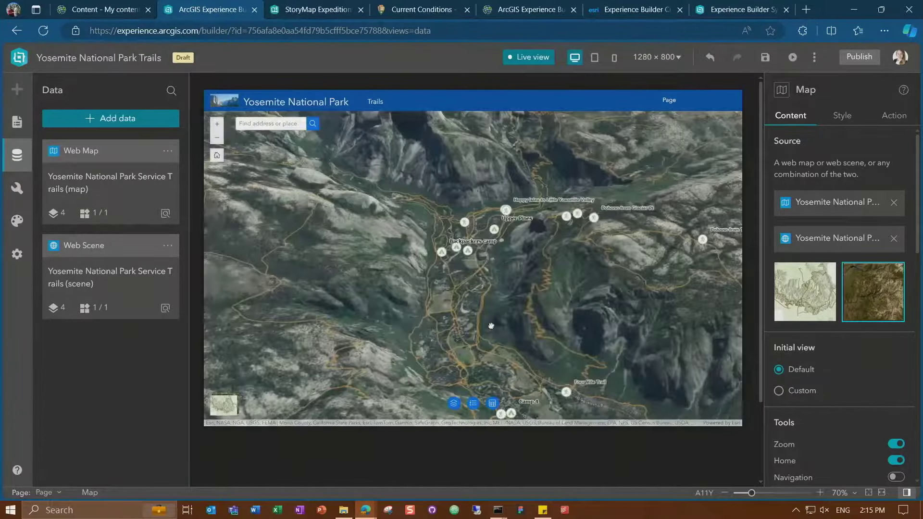
drag(491, 326, 500, 358)
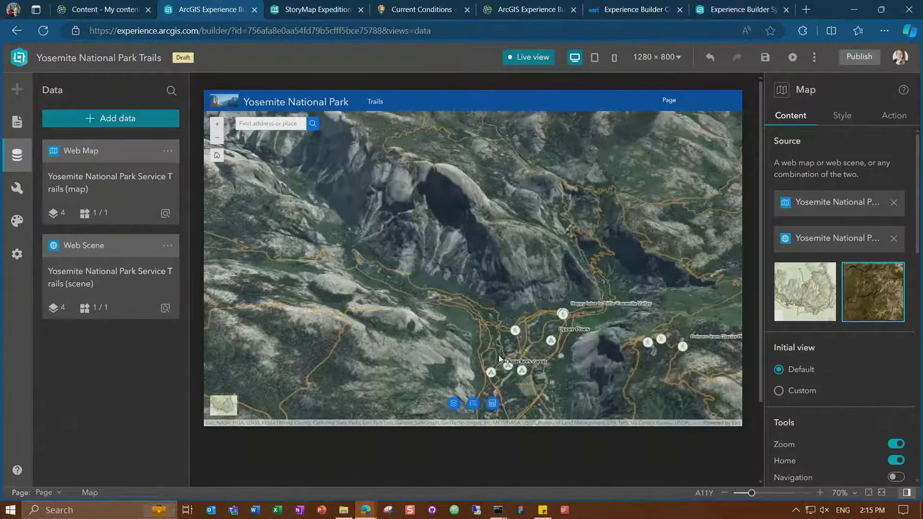
click(533, 59)
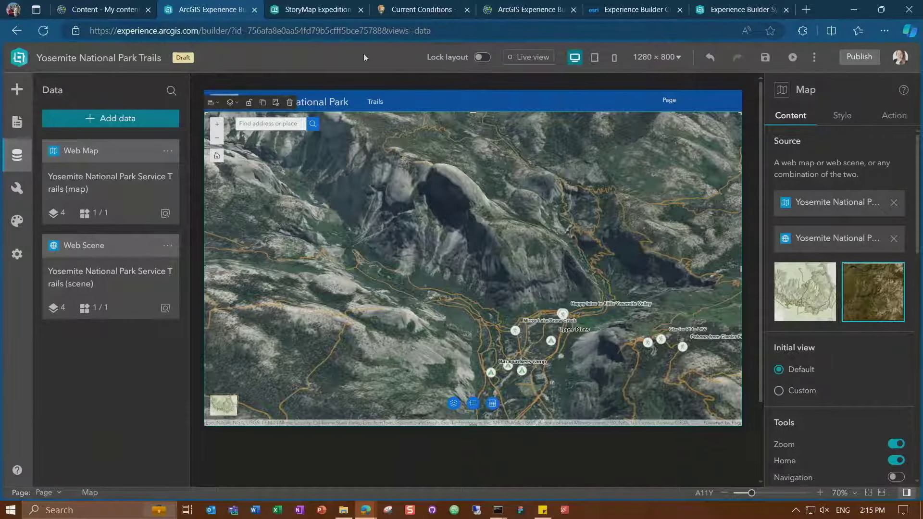
Review the StoryMap Expeditions: Yosemite story and the National Park Service's Current Conditions page for Yosemite
click(313, 13)
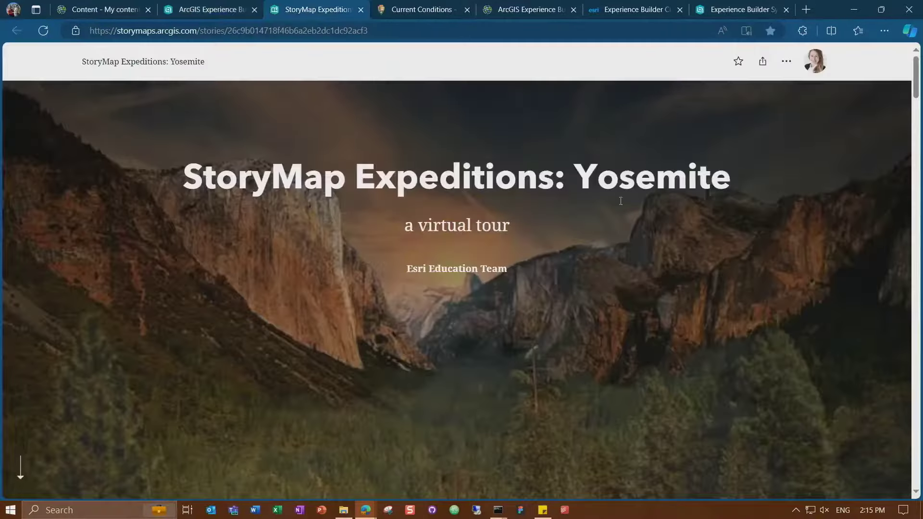
scroll(621, 201, down, 10)
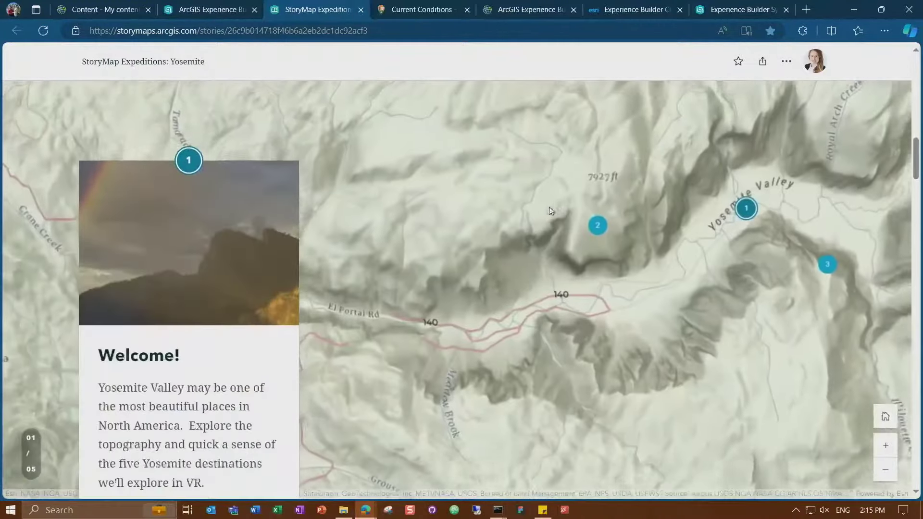
scroll(551, 210, down, 3)
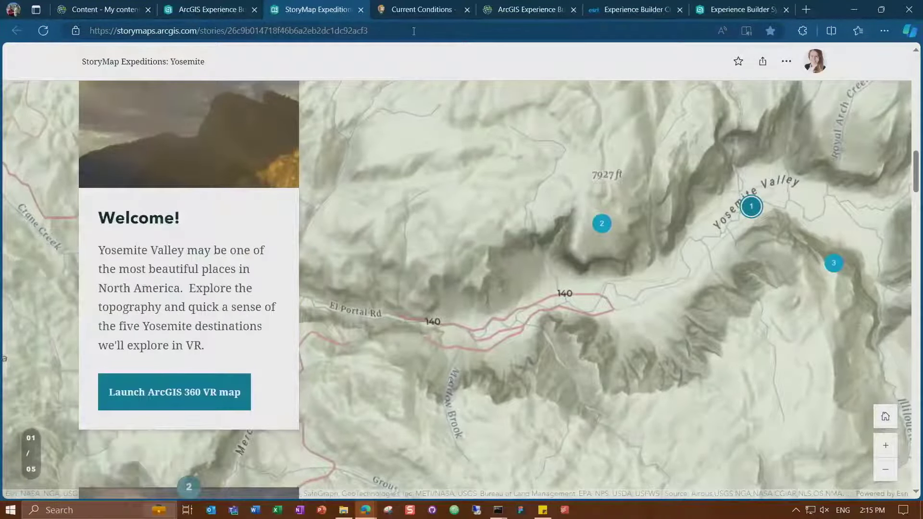
click(423, 14)
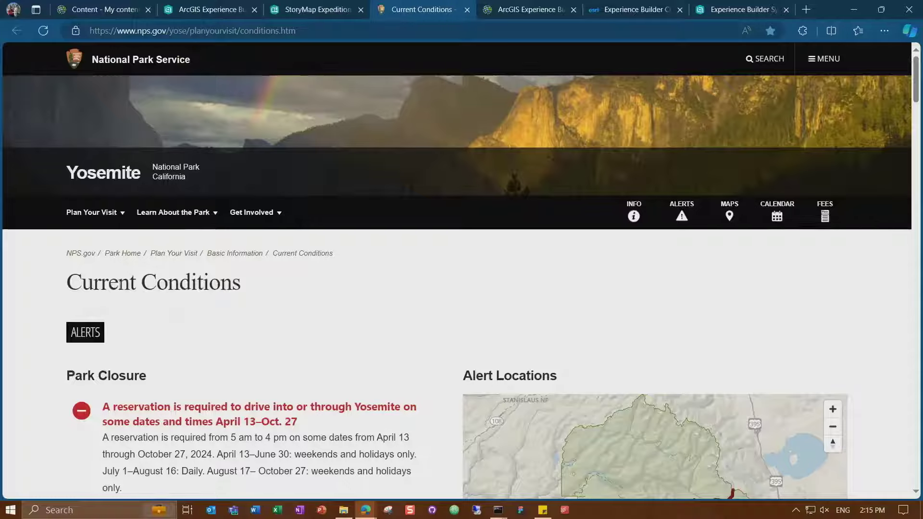
scroll(336, 294, down, 4)
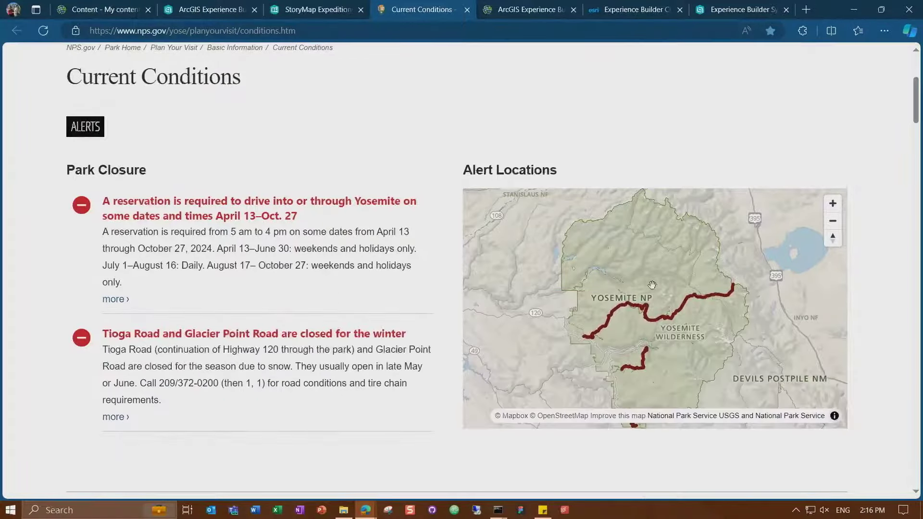
scroll(319, 321, up, 4)
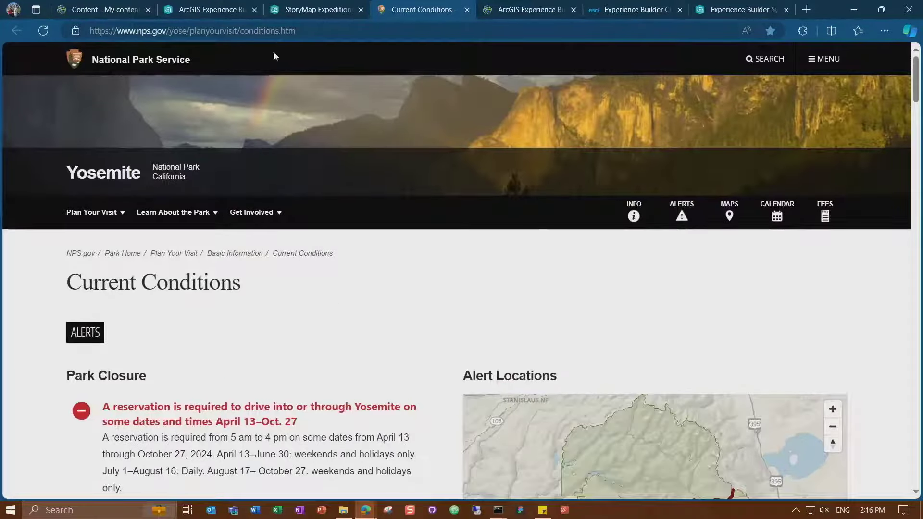
Return to Experience Builder and add a Blank fullscreen page to the app with its header turned on
click(217, 12)
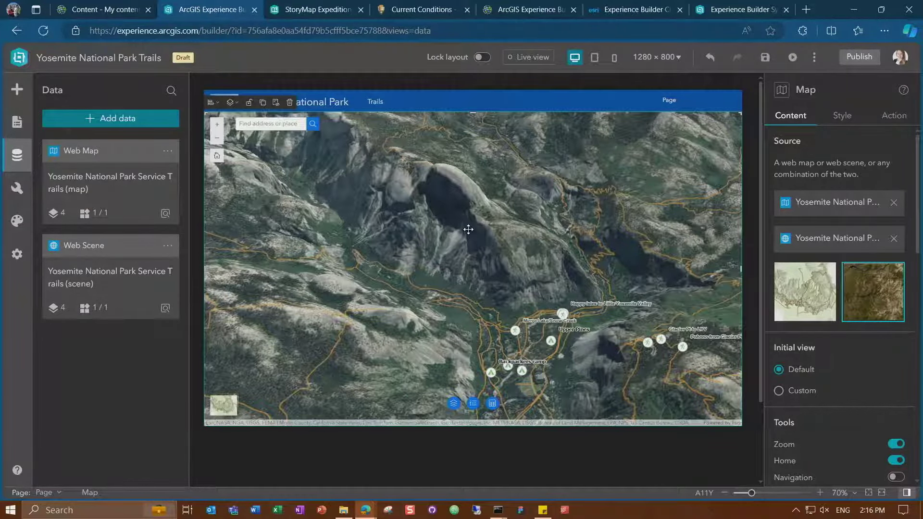
click(20, 124)
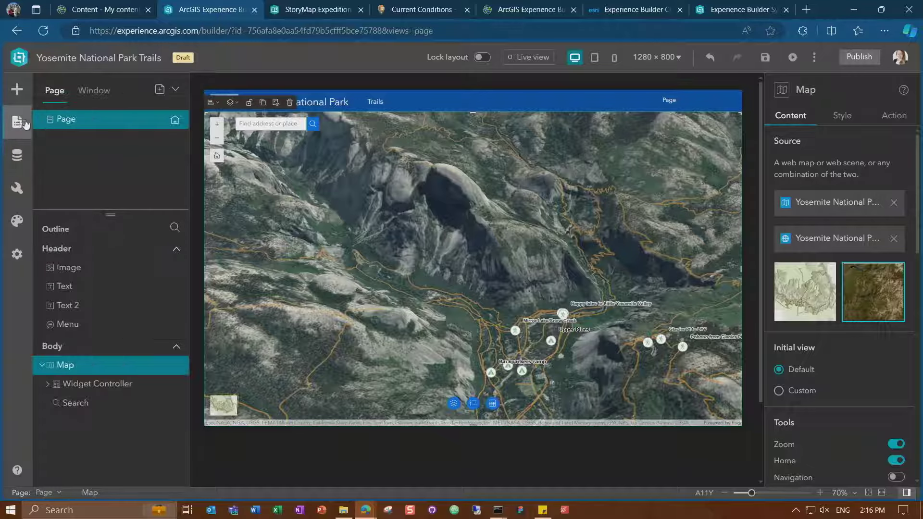
click(160, 90)
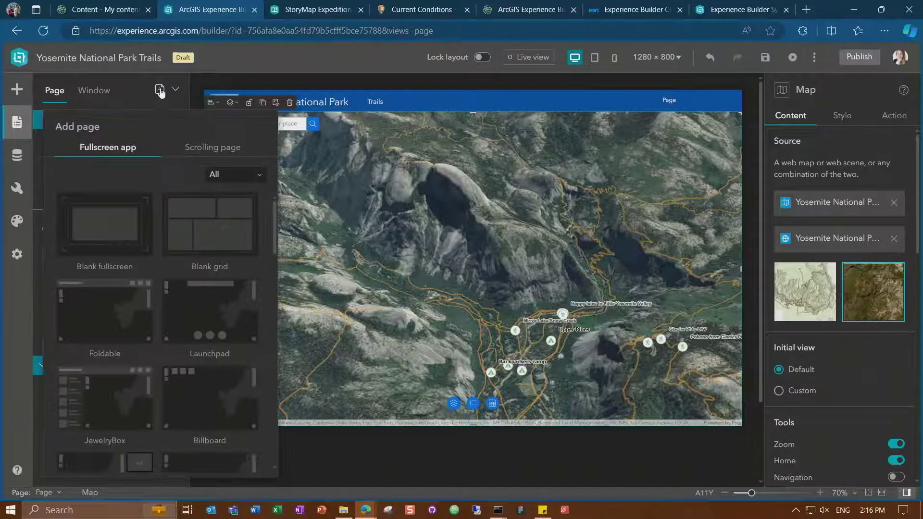
mouse_move(104, 238)
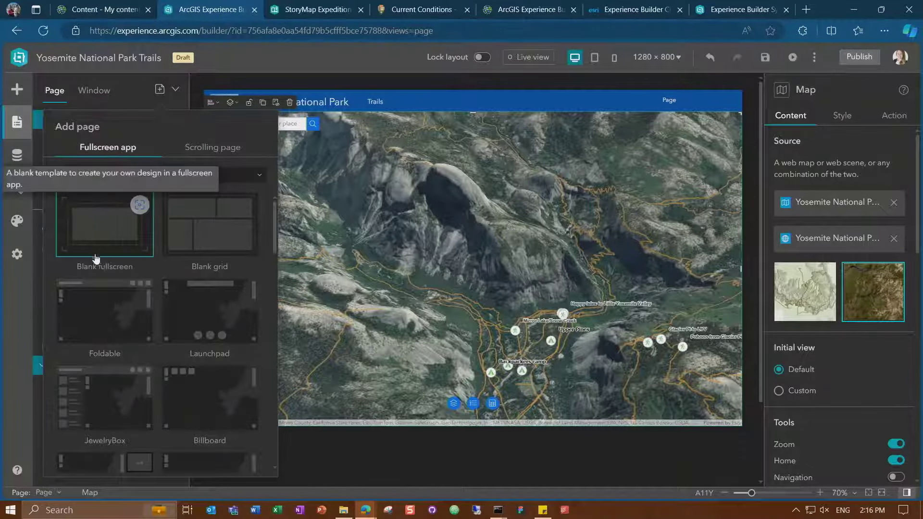
click(107, 240)
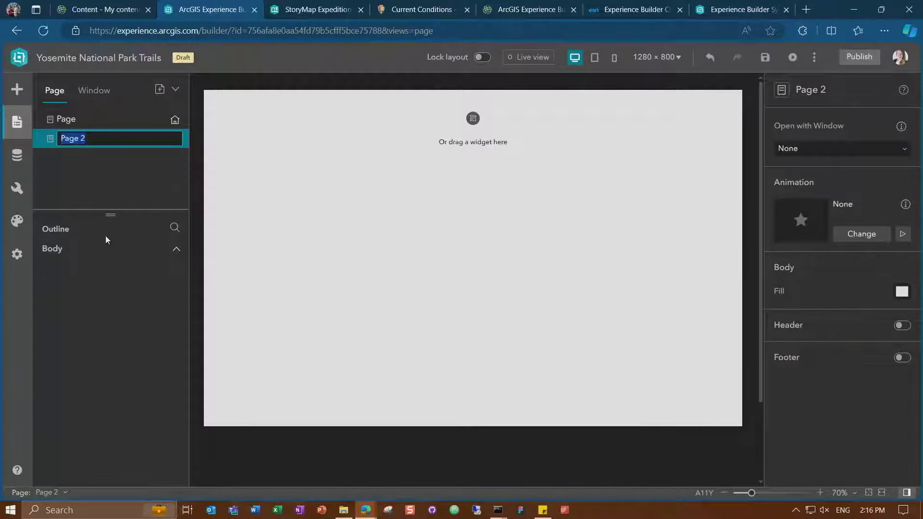
click(902, 326)
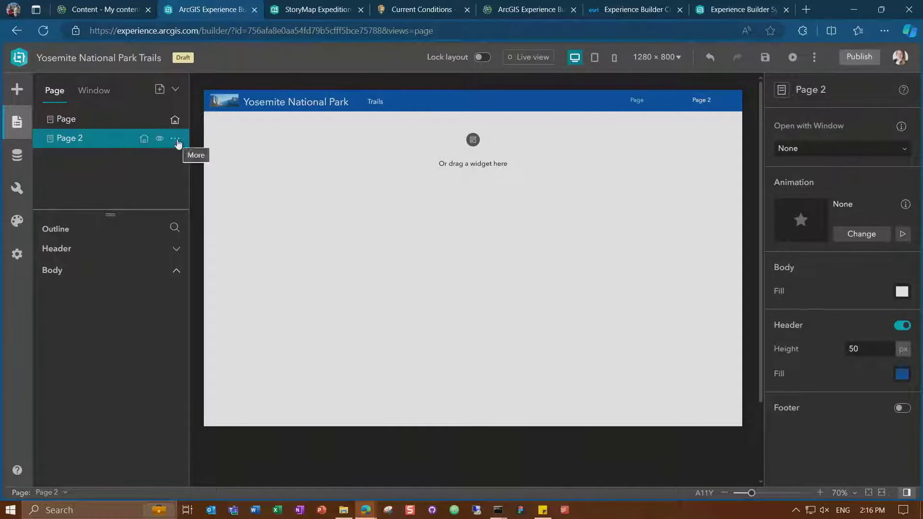
Rename the new page as Resources and the original home page as Trails
click(175, 139)
click(180, 161)
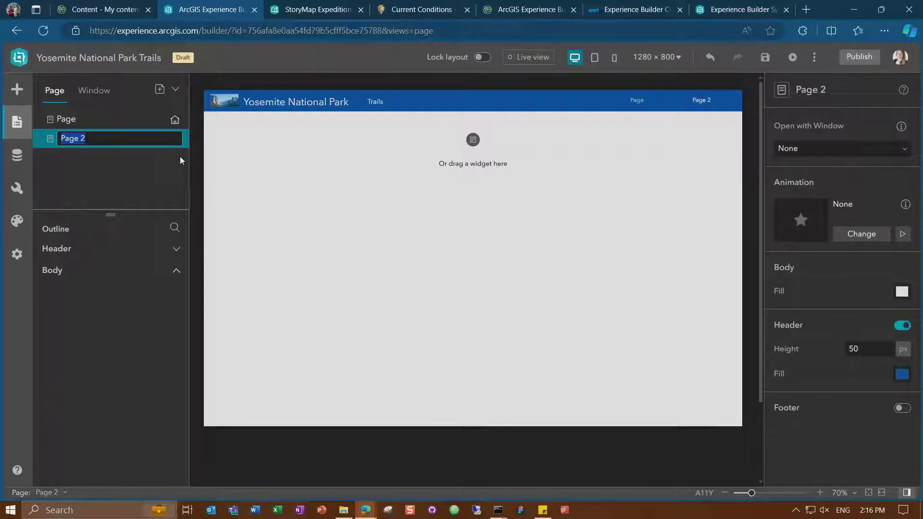
text(Resources)
click(175, 120)
click(185, 141)
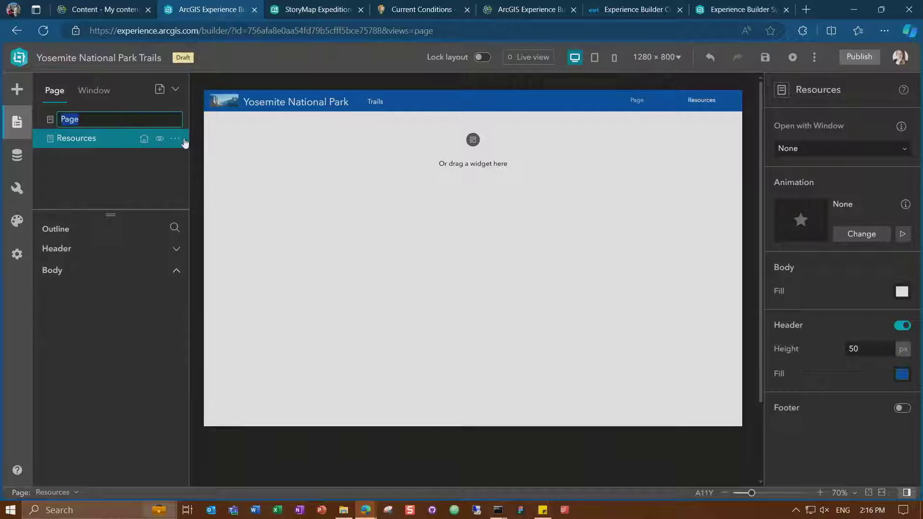
text(Trails)
key(Return)
Add a Section widget to the Resources page and make it full size
mouse_move(661, 106)
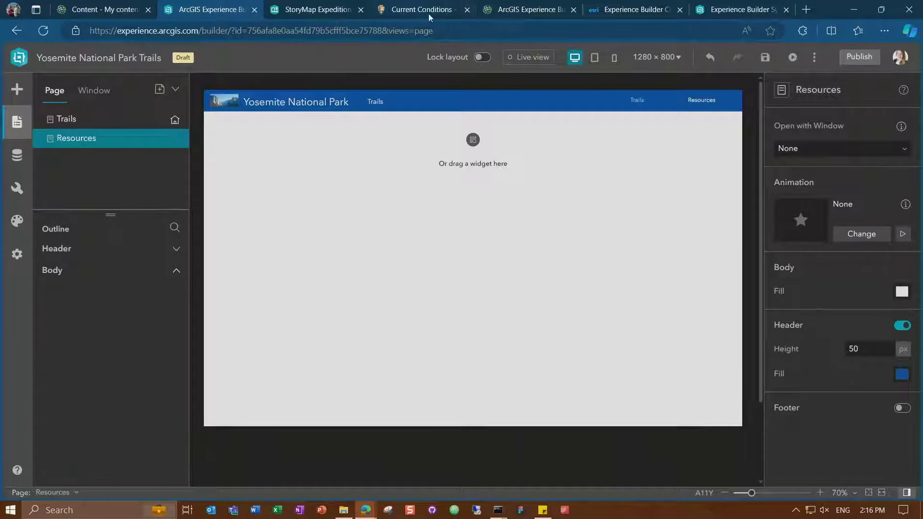
mouse_move(426, 15)
click(17, 89)
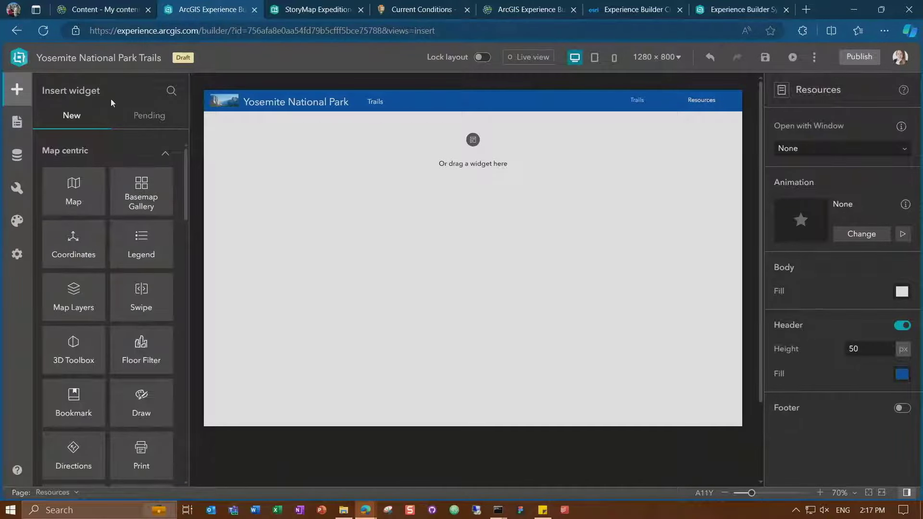
drag(186, 154, 186, 421)
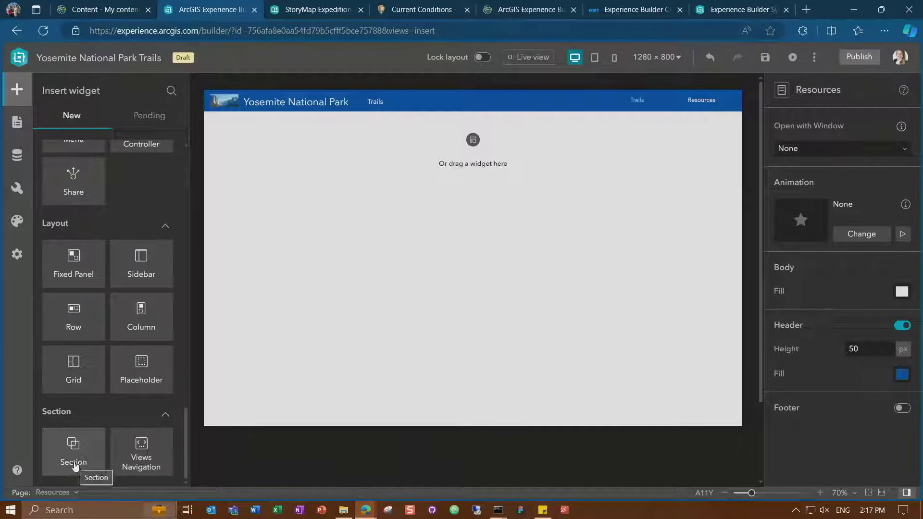
drag(72, 459, 455, 255)
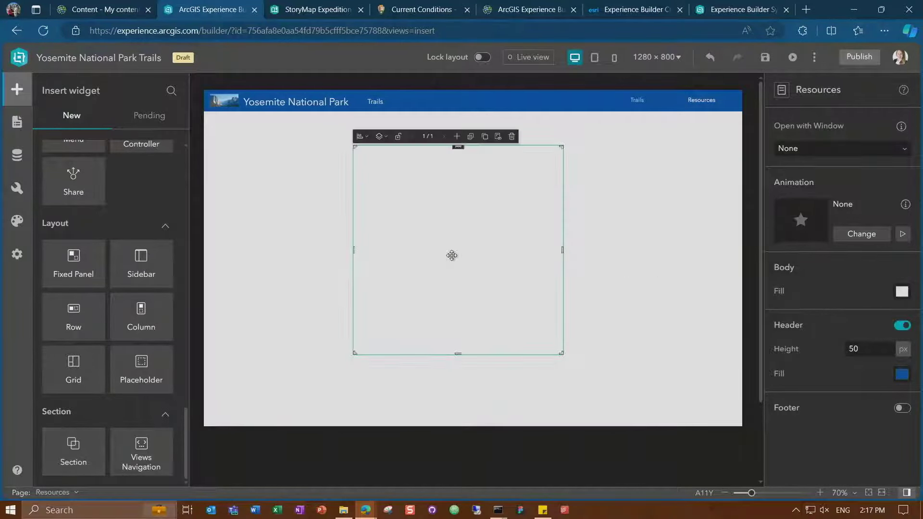
click(361, 137)
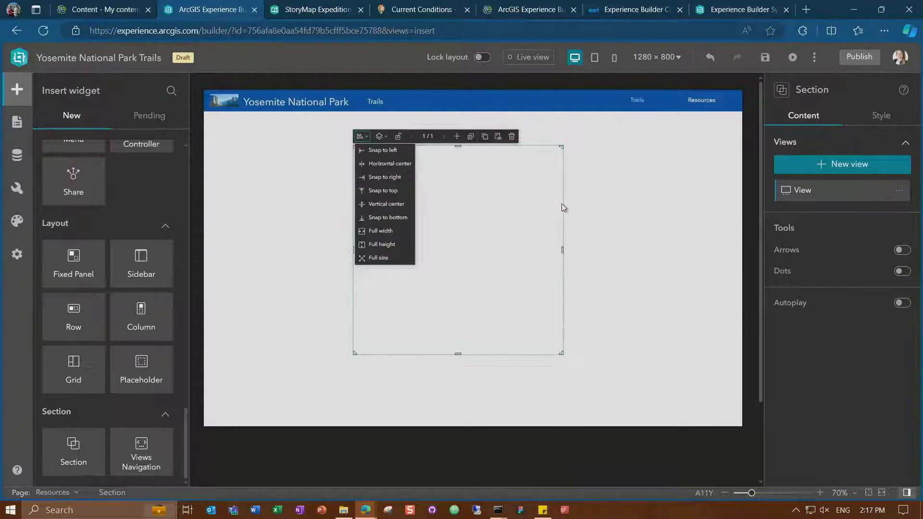
click(378, 258)
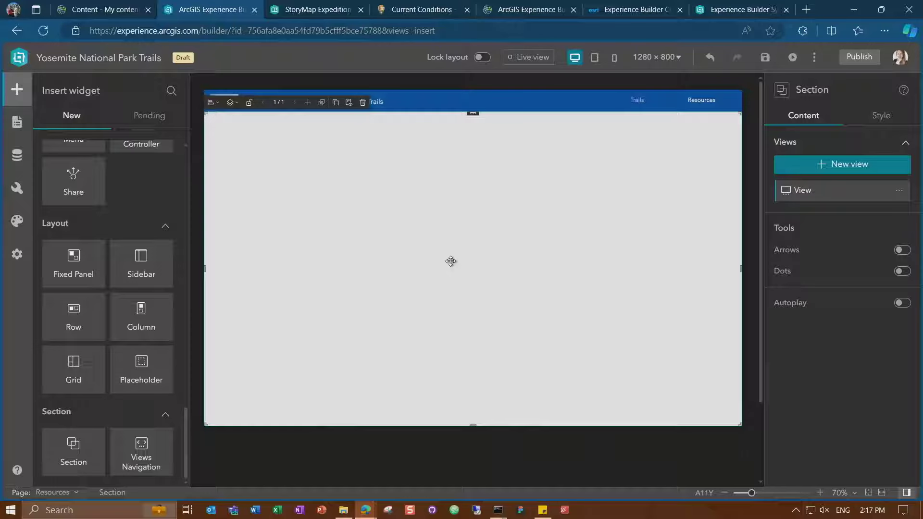
Place an Embed widget inside the section and make it full size
click(172, 92)
text(emb)
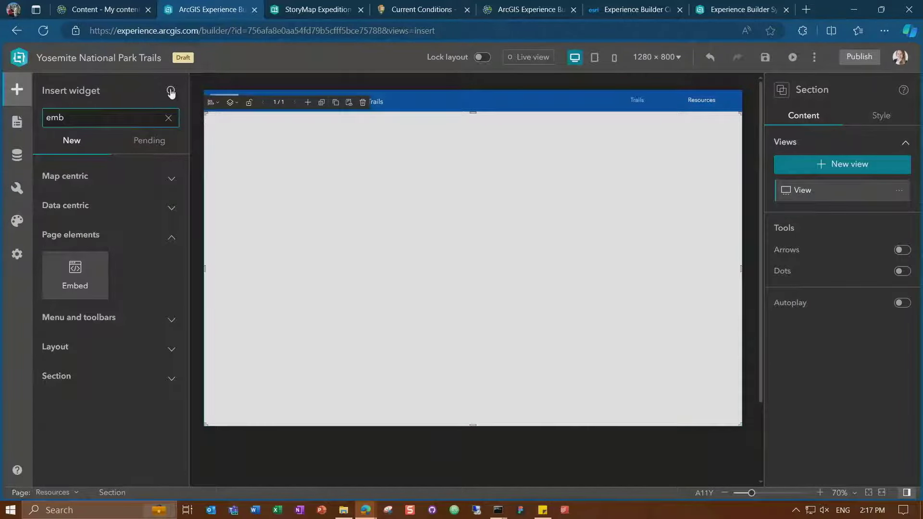
drag(75, 256, 414, 226)
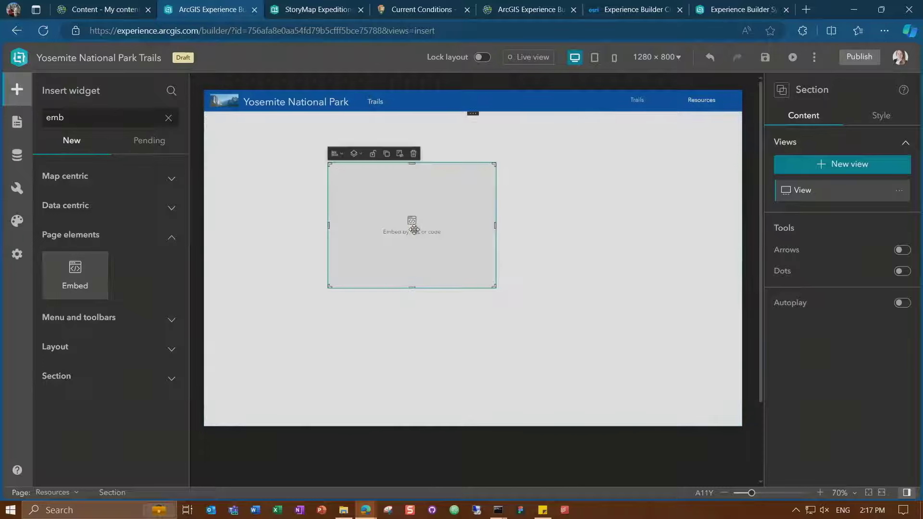
click(335, 153)
click(359, 275)
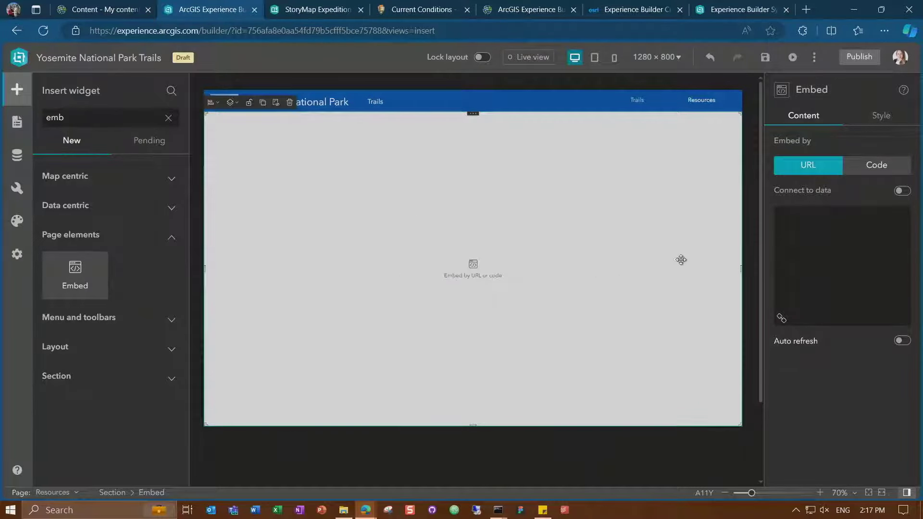
click(792, 234)
click(542, 509)
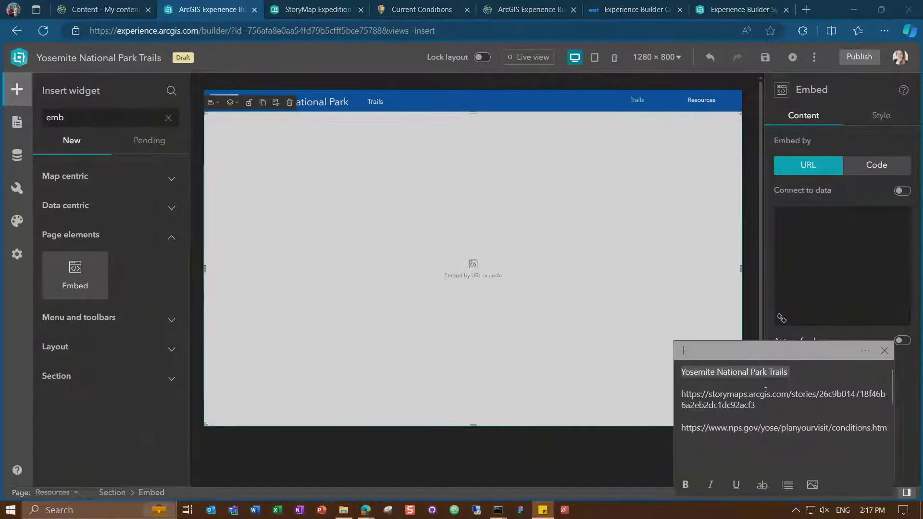
double_click(766, 394)
key(ctrl+c)
click(808, 278)
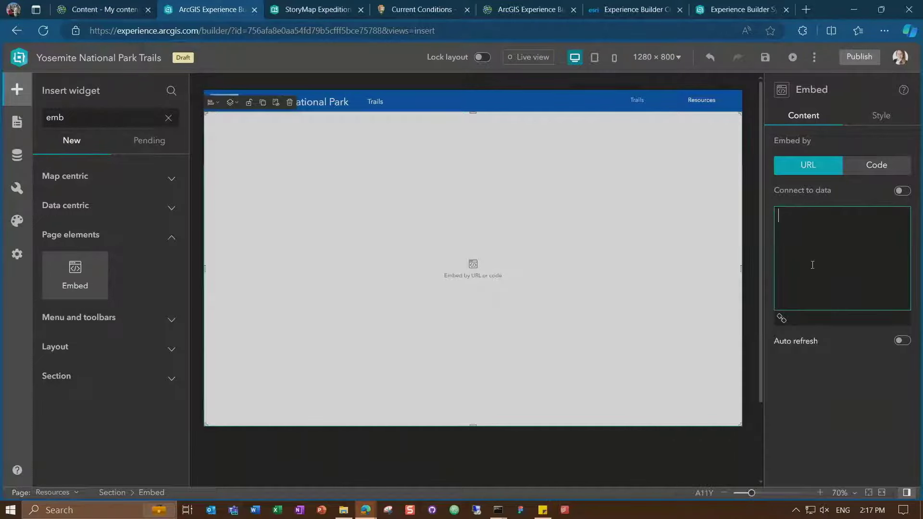
key(ctrl+v)
click(815, 396)
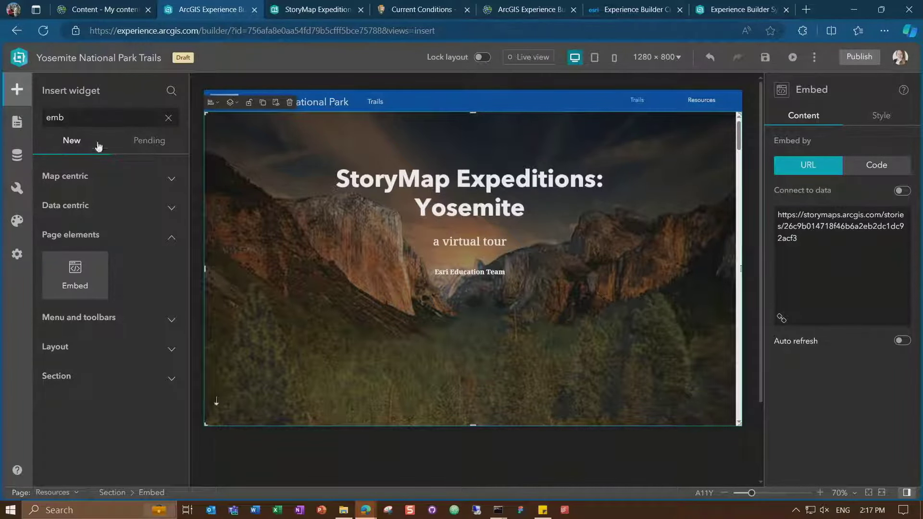
Duplicate the section's view that holds the embedded StoryMap
click(21, 126)
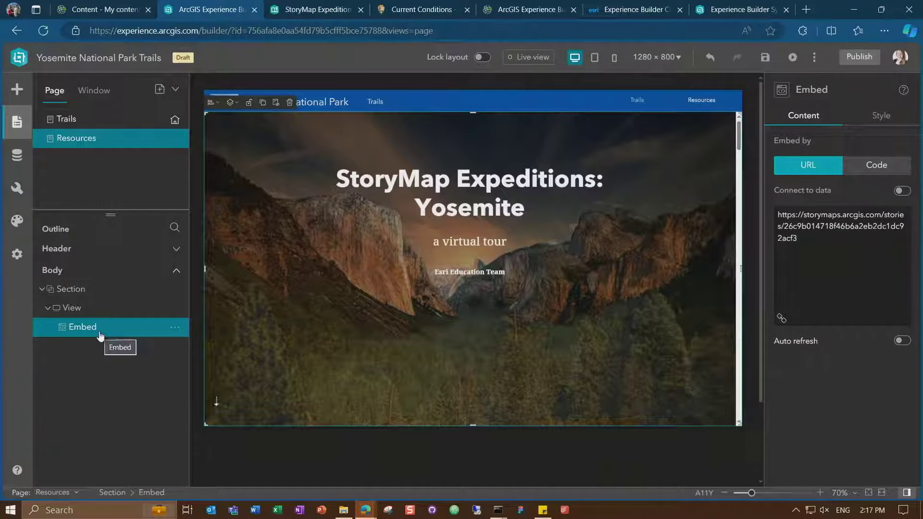
click(79, 308)
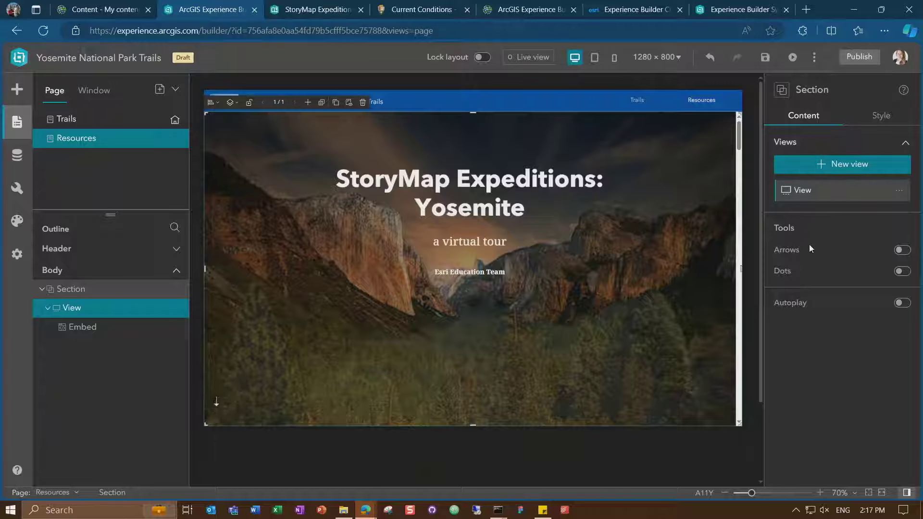
click(899, 190)
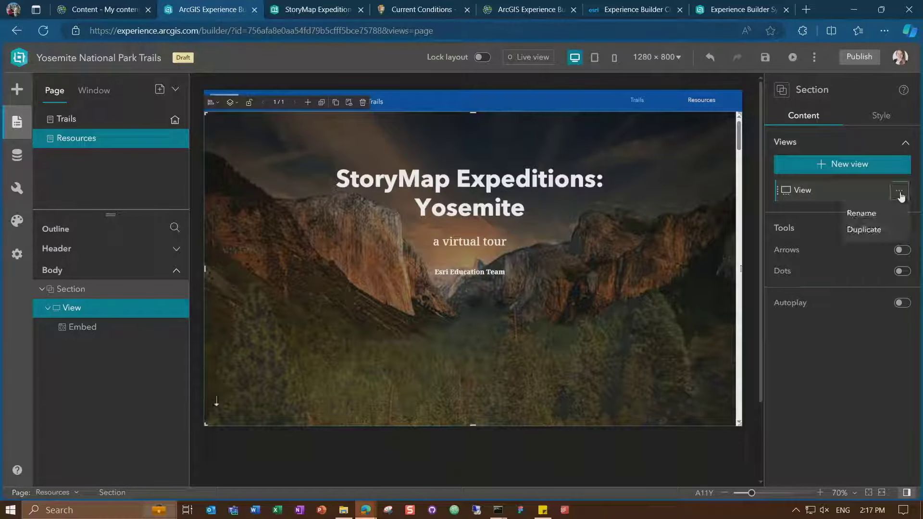
click(863, 230)
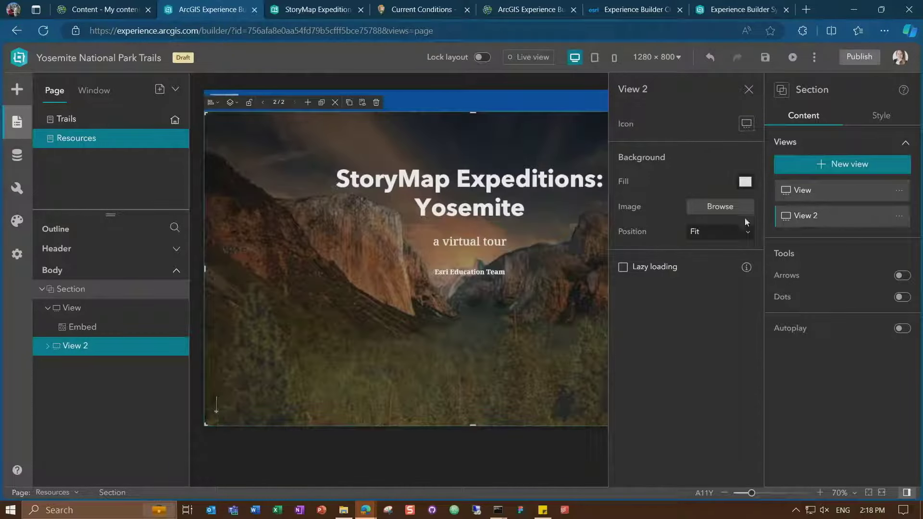
click(48, 346)
click(104, 368)
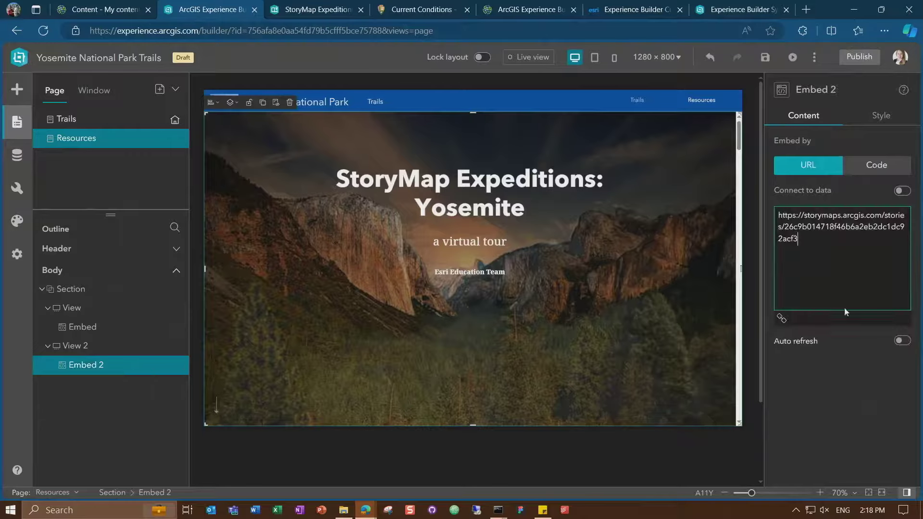
click(545, 513)
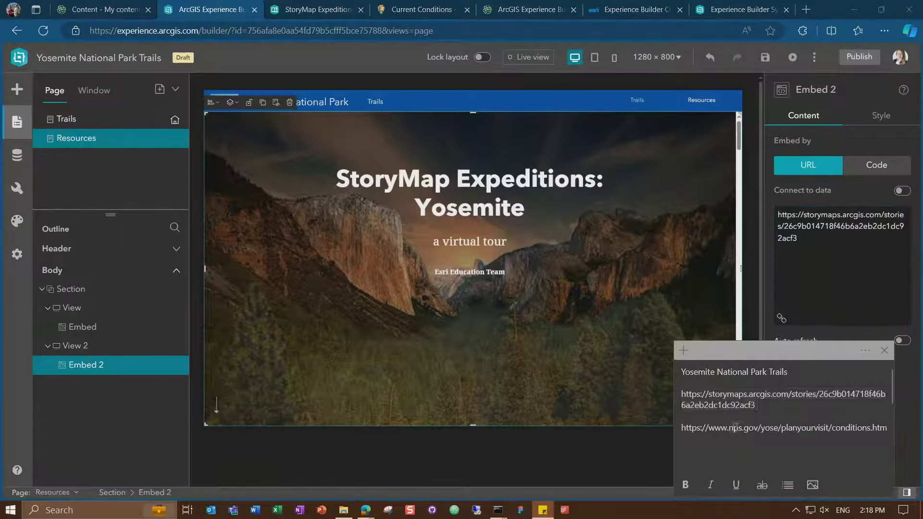
click(832, 228)
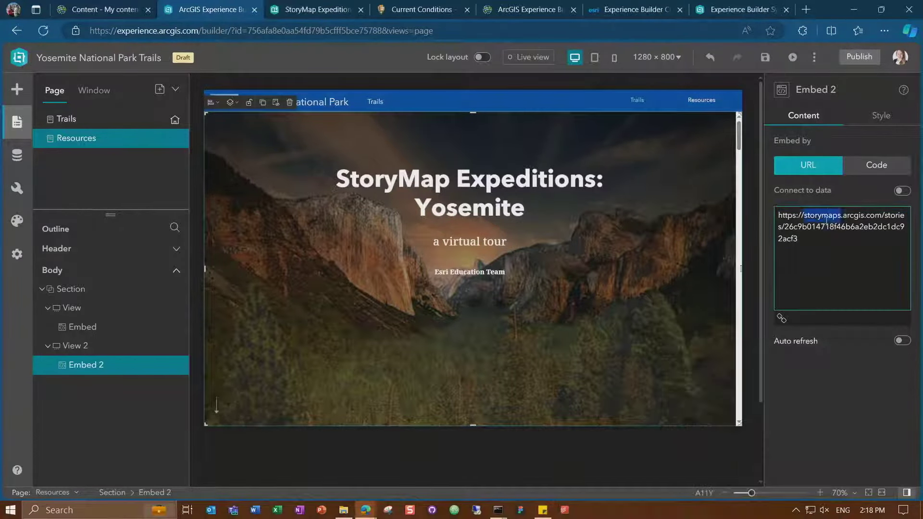
key(ctrl+a)
key(ctrl+v)
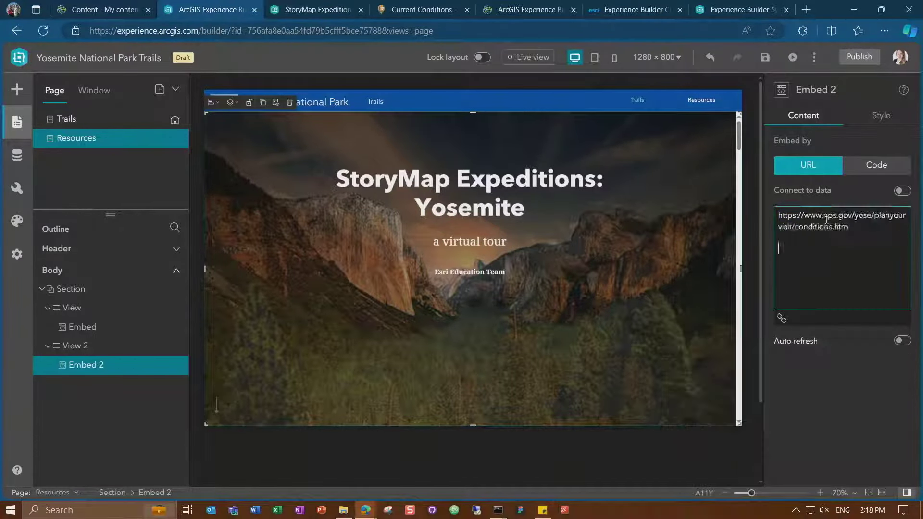
click(873, 370)
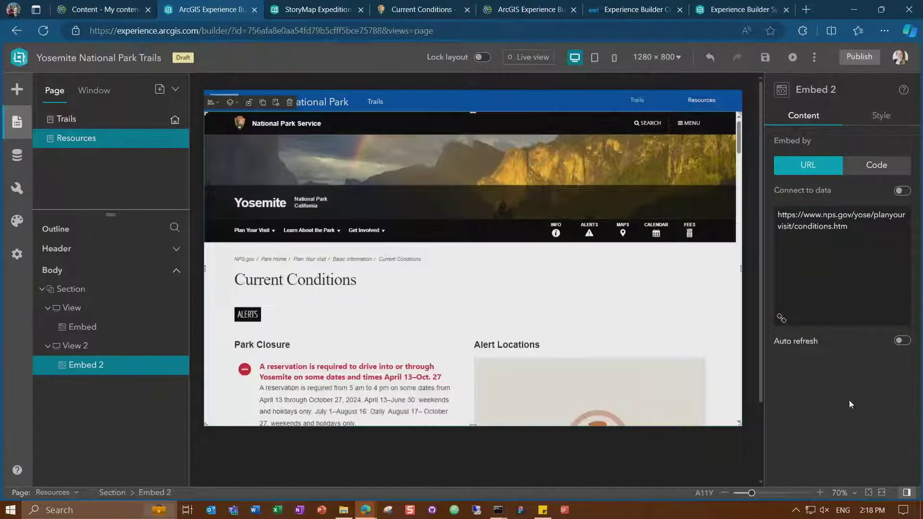
Rename the section's second view, View 2, to Information
click(80, 290)
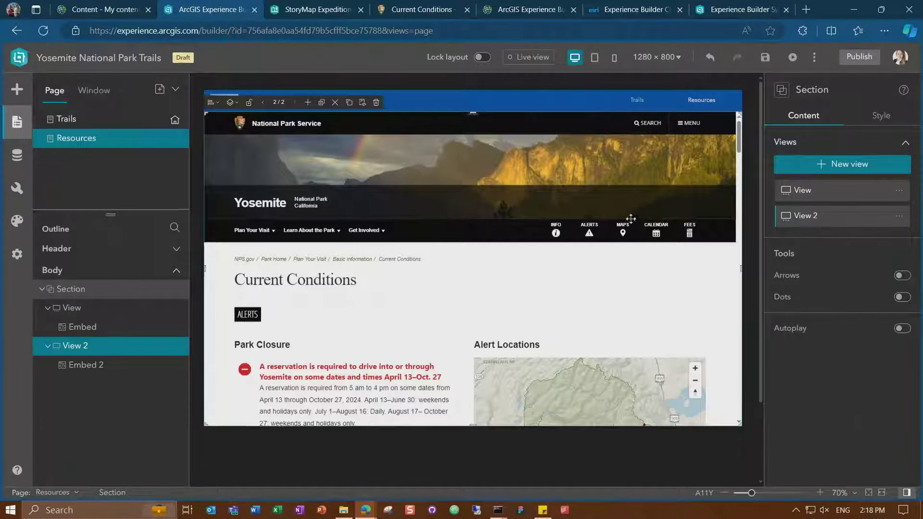
click(899, 216)
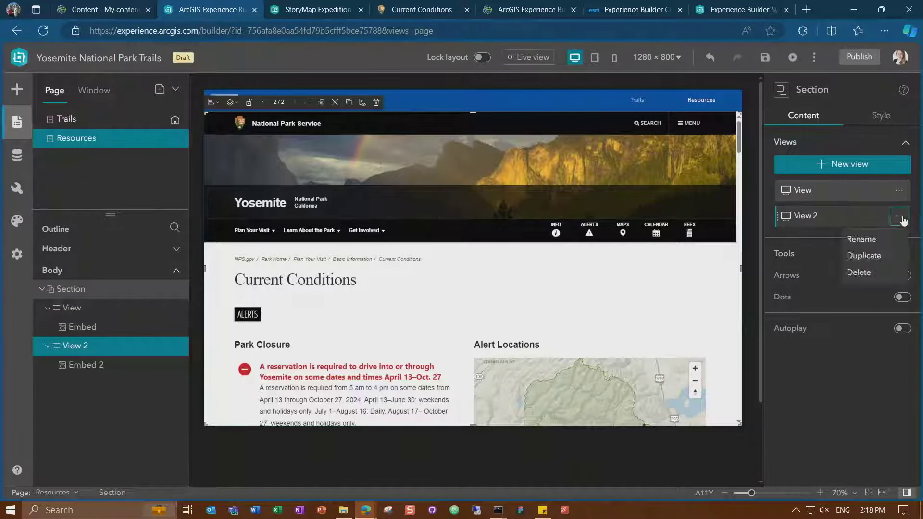
click(887, 239)
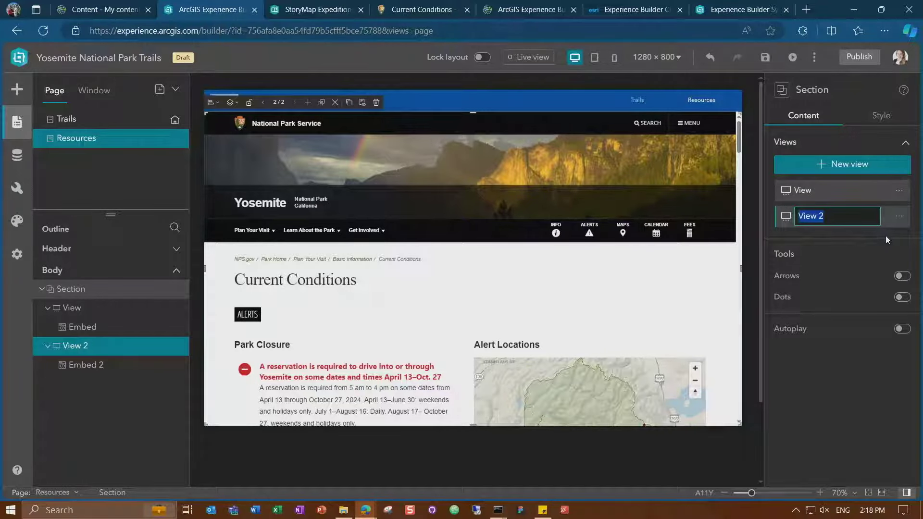
text(Inf)
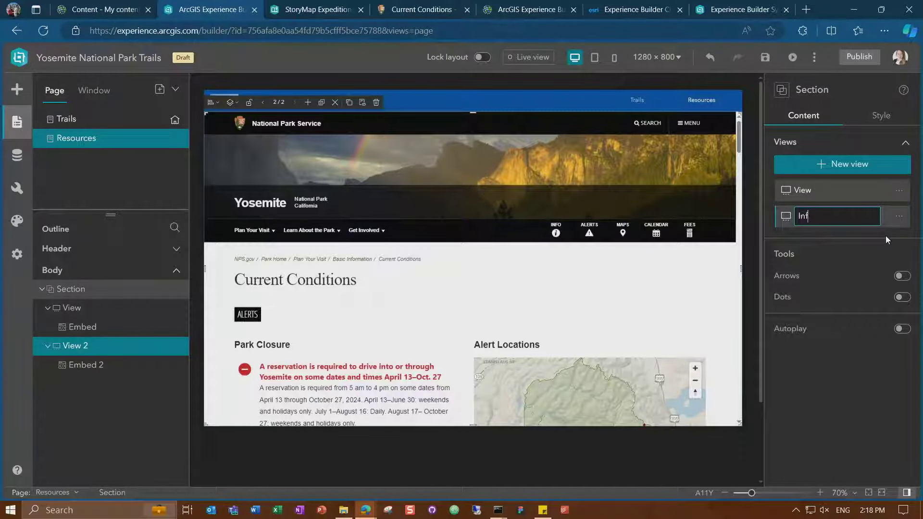
text(ormation)
key(Return)
Rename the section's first view to Expeditions
click(900, 191)
click(889, 210)
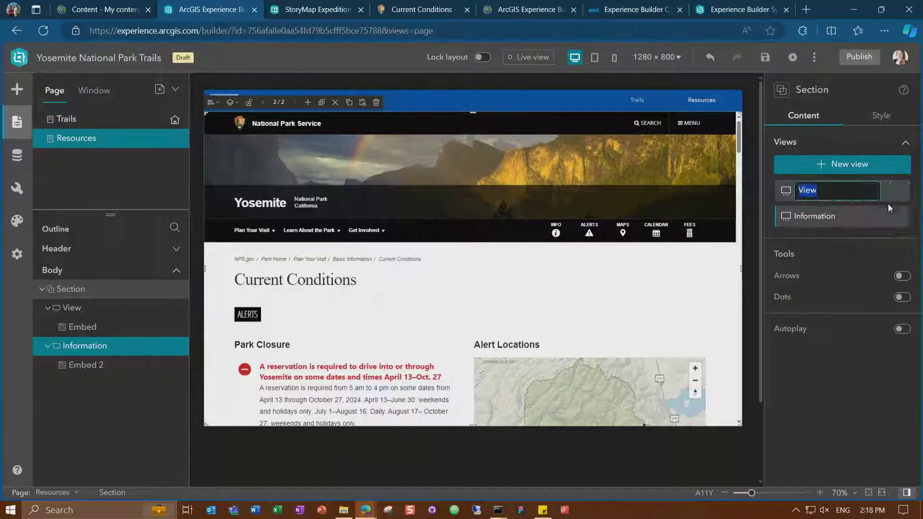
text(Expeditions)
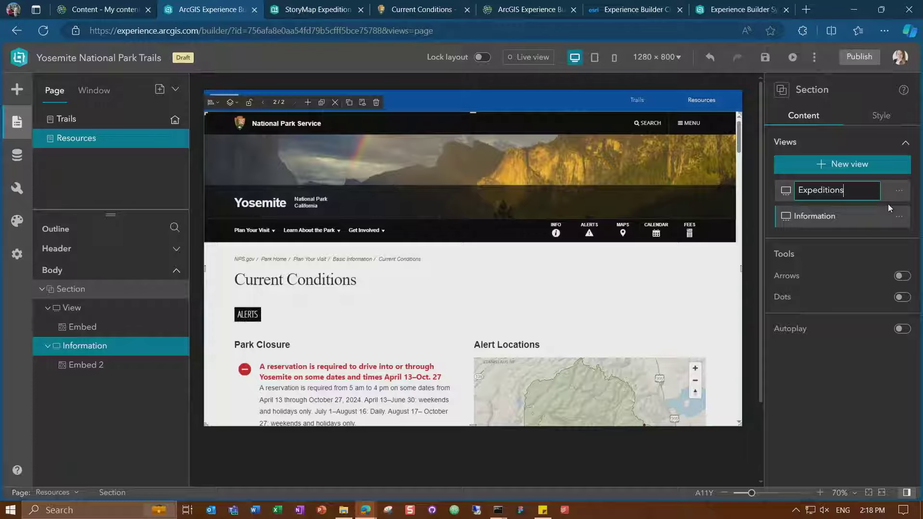
key(Return)
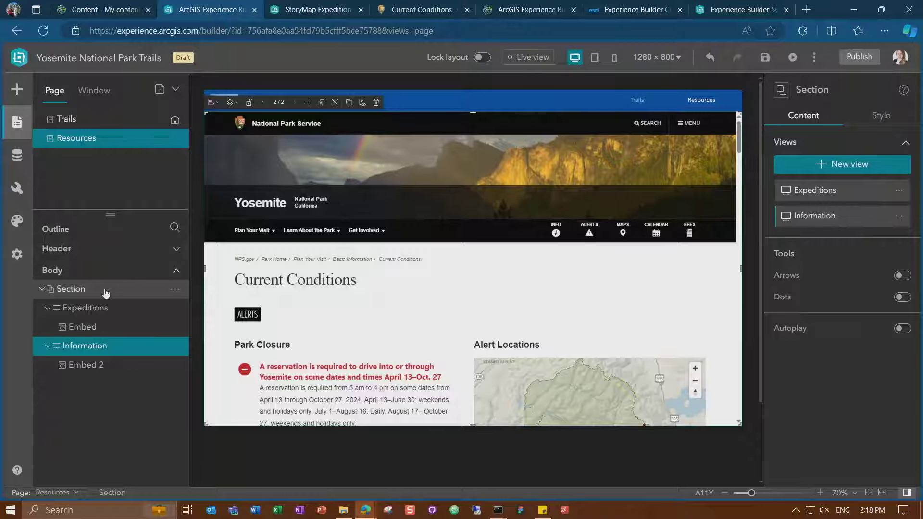
Lower the section's upper edge to free a strip below the header and place a Views Navigation widget there
drag(474, 114, 436, 135)
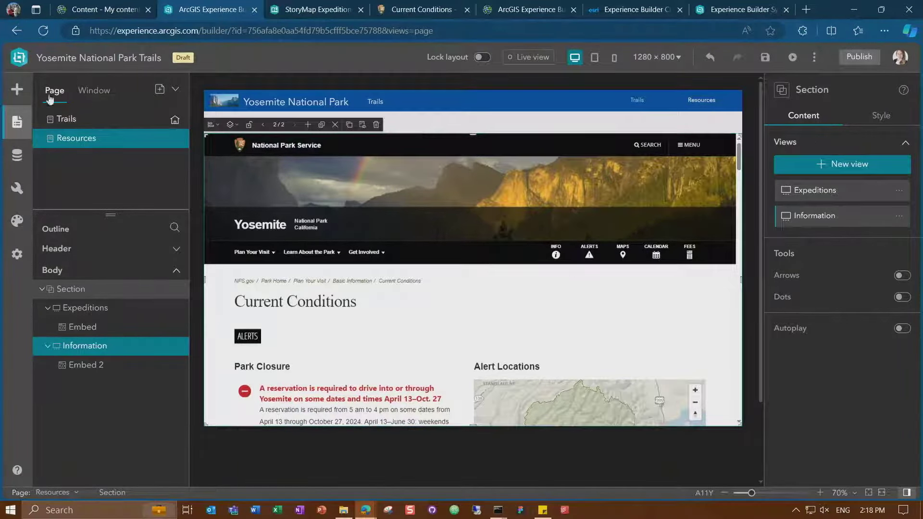
click(16, 89)
click(169, 118)
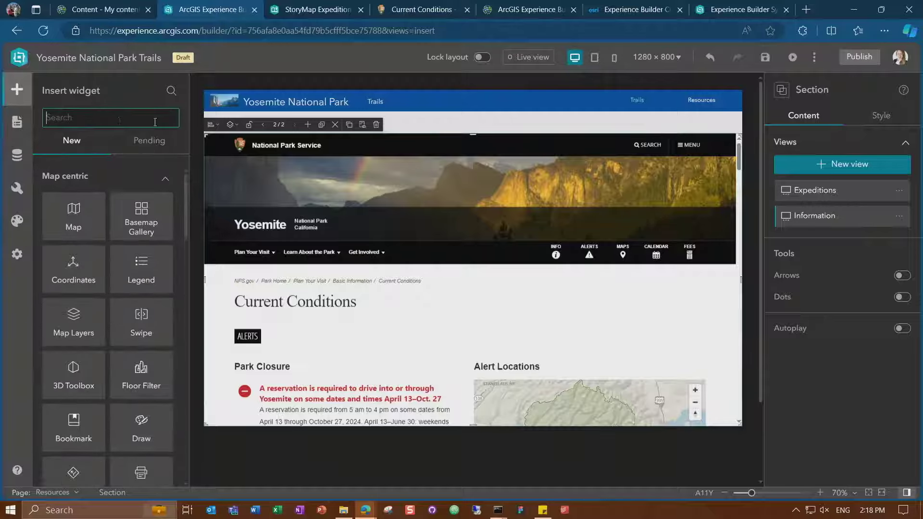
drag(187, 183, 464, 126)
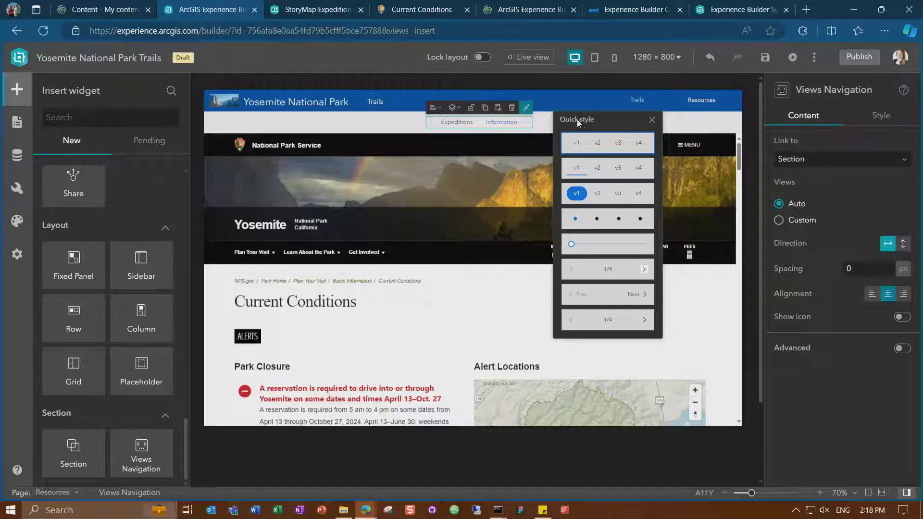
Test in live view the switching between the Expeditions and Information views and between the Trails and Resources pages
click(546, 61)
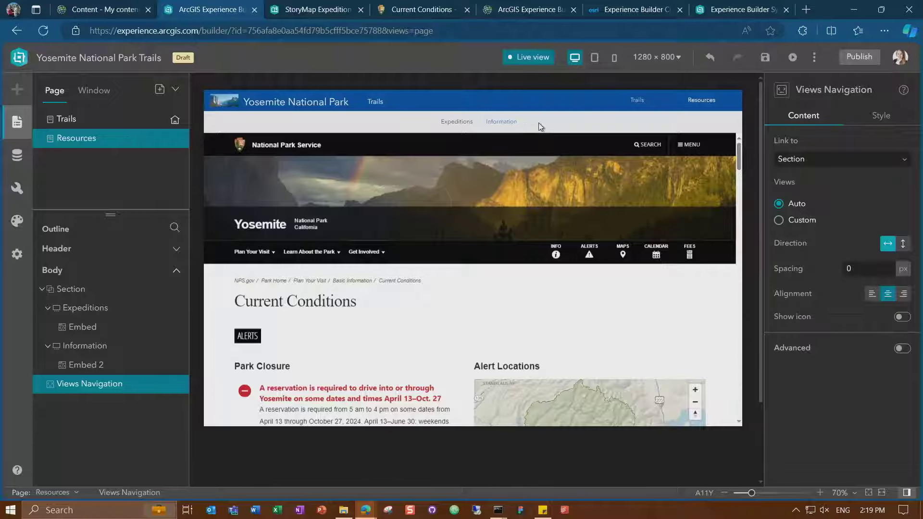
click(463, 126)
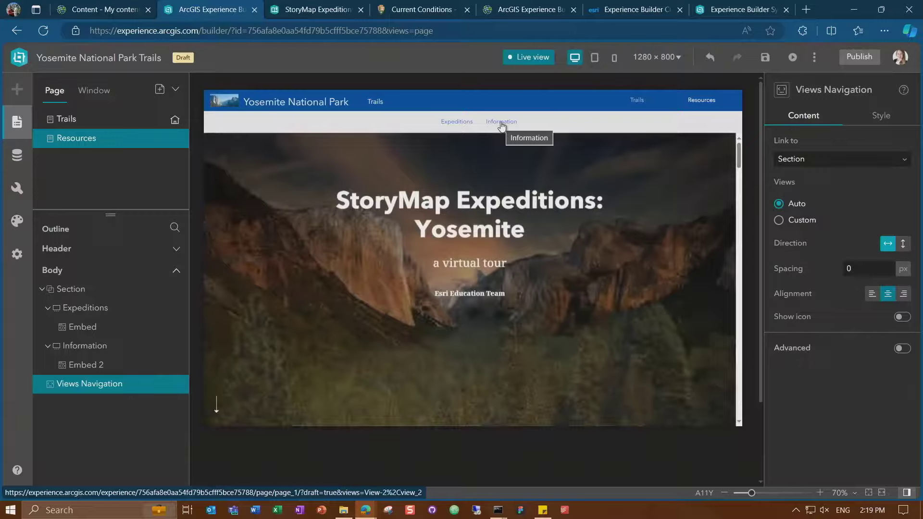
click(501, 123)
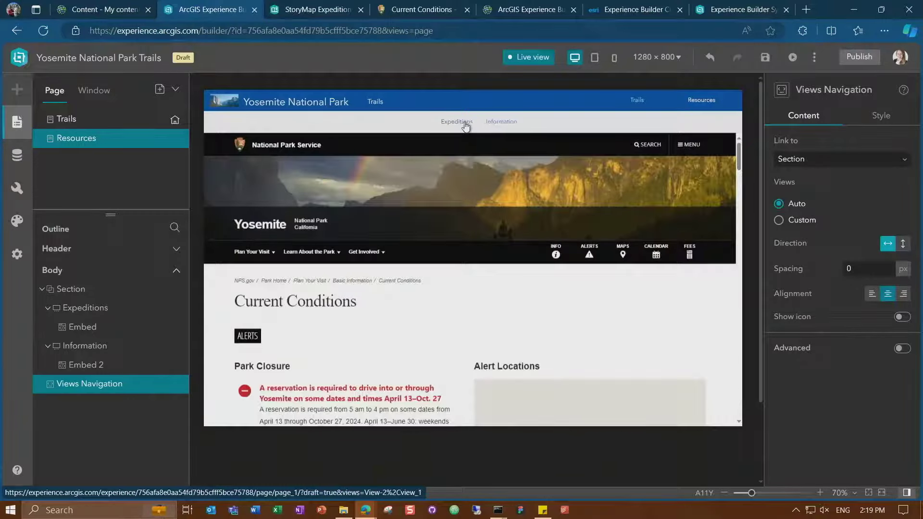
click(463, 123)
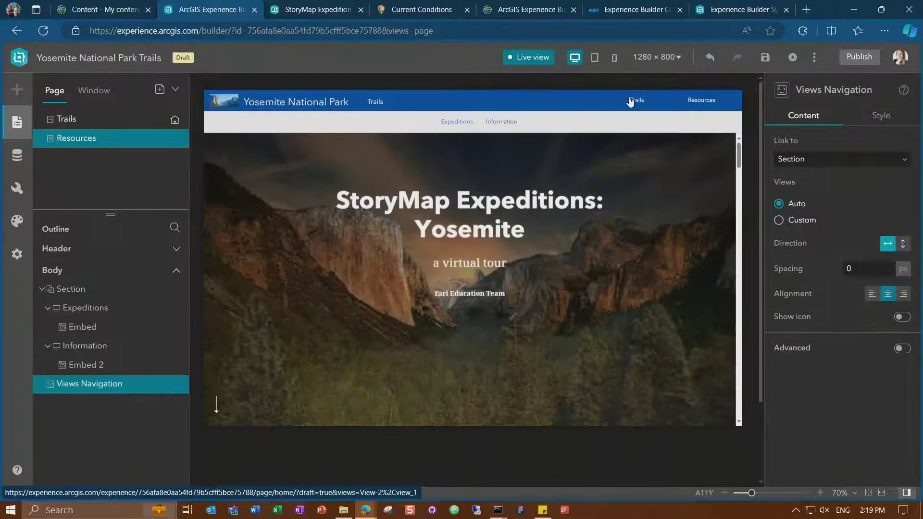
click(630, 101)
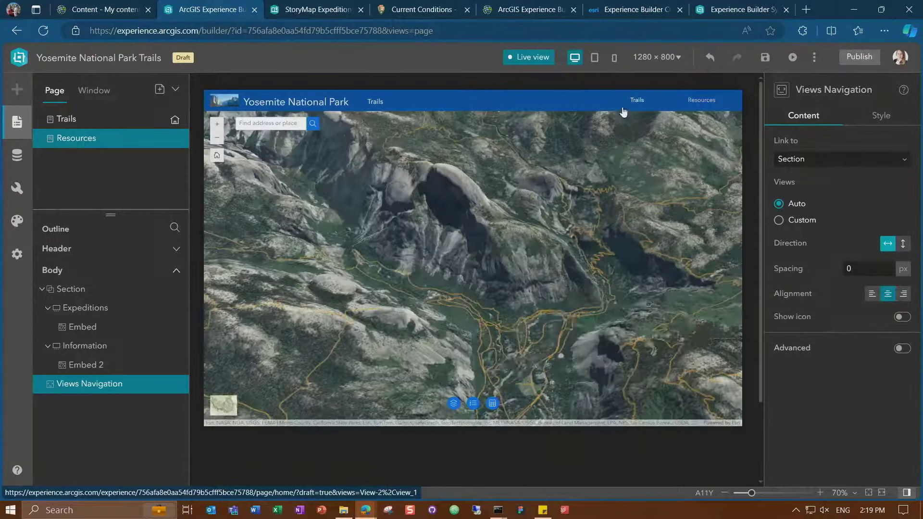
click(701, 100)
click(502, 123)
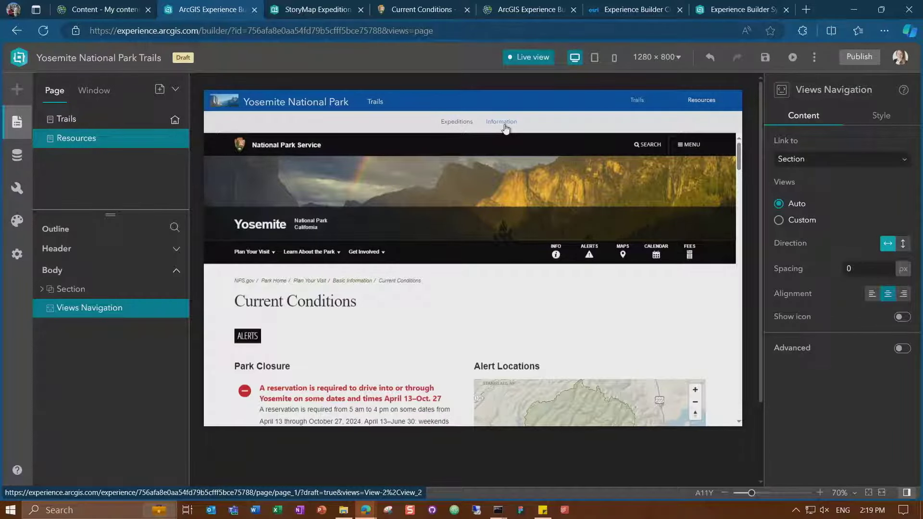
click(534, 58)
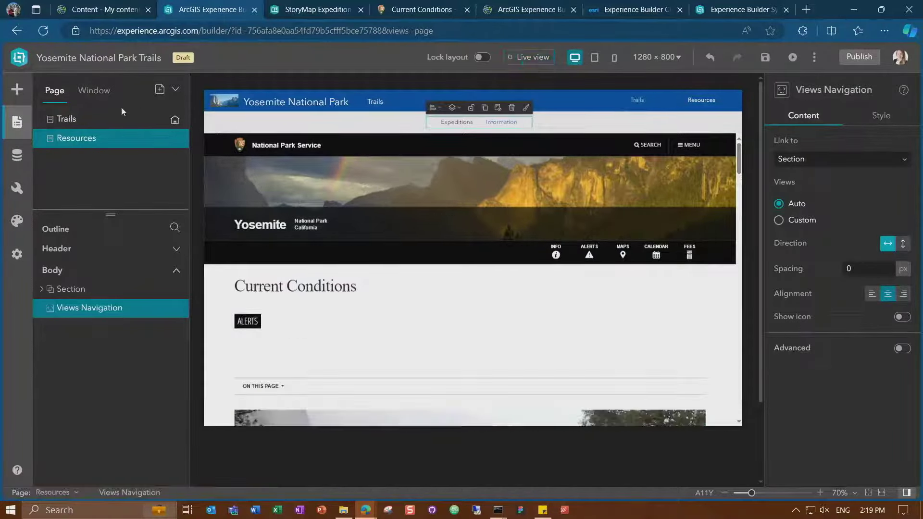
Return to the Trails page and check the Map Layers and Legend widgets in the widget controller
click(90, 119)
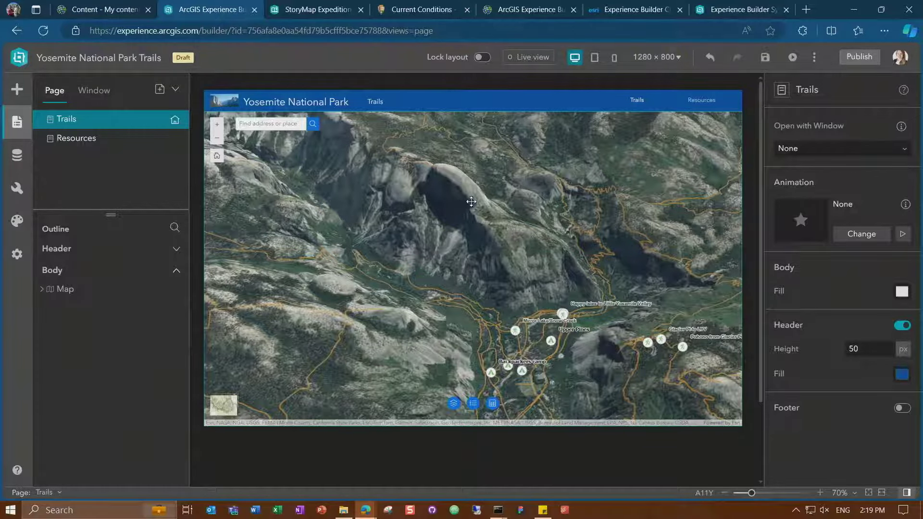
click(454, 406)
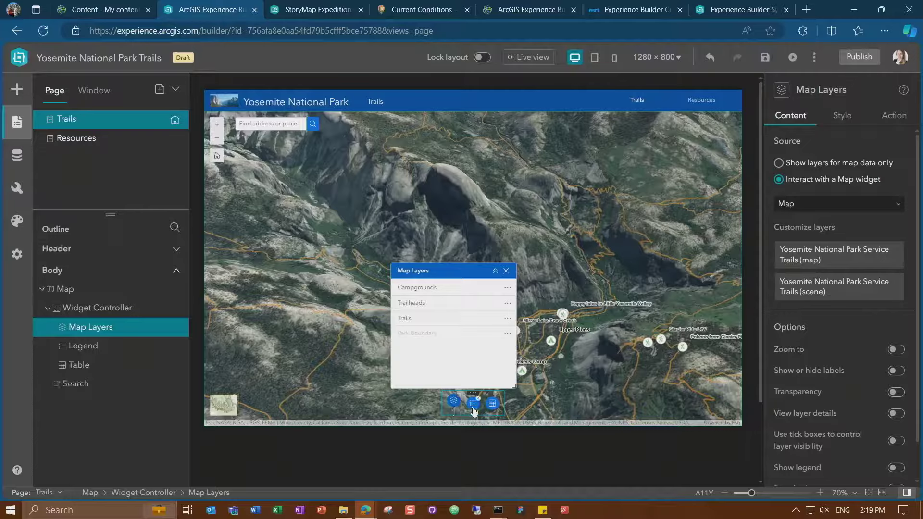
click(472, 404)
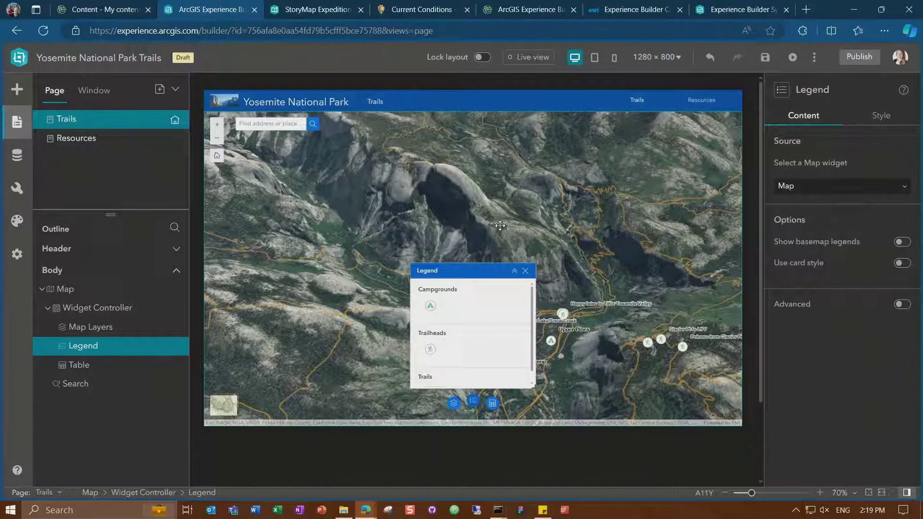
Add an Elevation Profile widget over the map's lower-right corner and link it to the Map widget
click(17, 89)
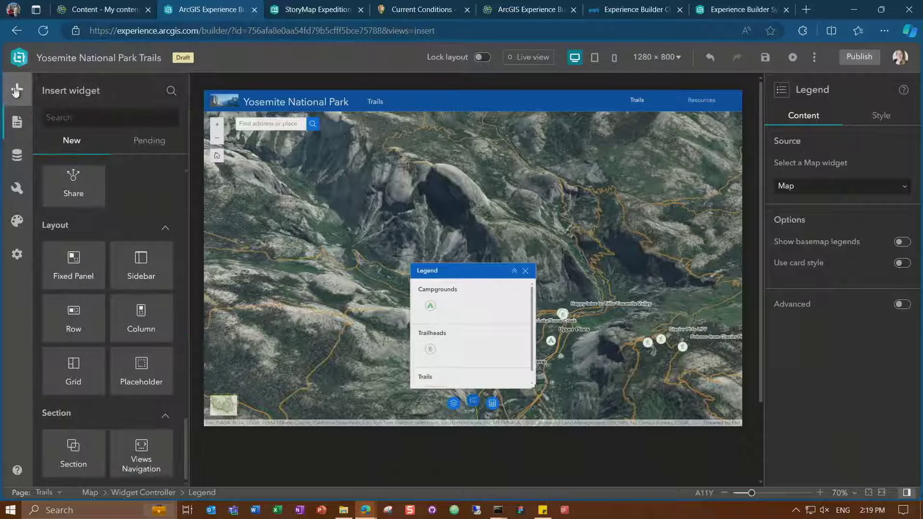
click(106, 117)
text(ele)
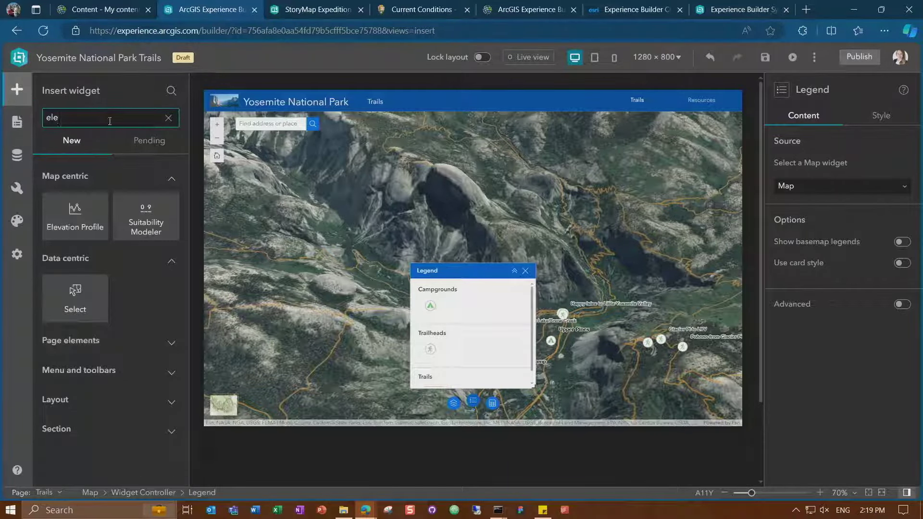
drag(75, 214, 641, 354)
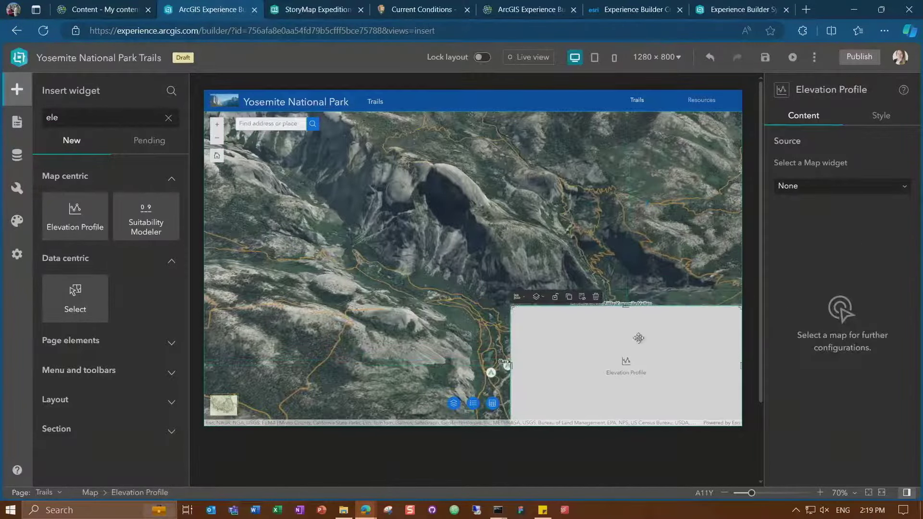
click(845, 192)
click(831, 247)
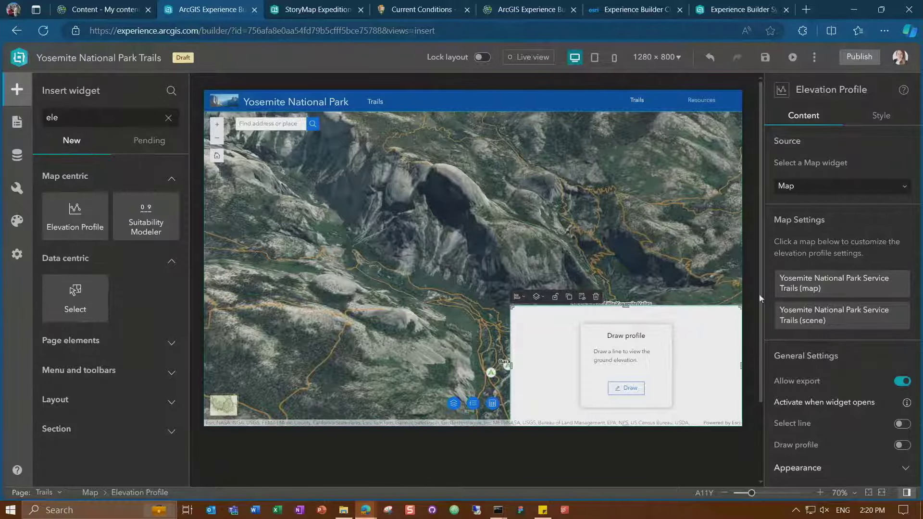
Enable selectable layers for the Yosemite National Park Service Trails scene in the Elevation Profile settings
click(823, 325)
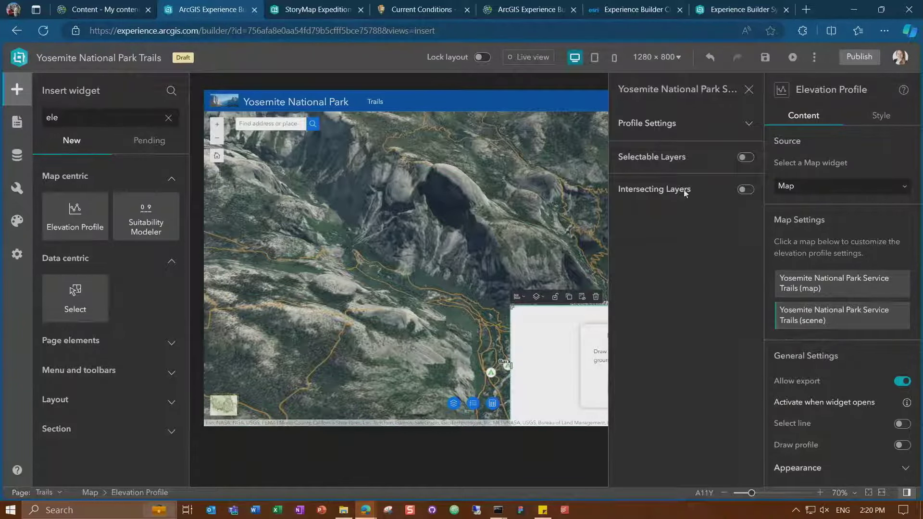
click(743, 158)
click(749, 89)
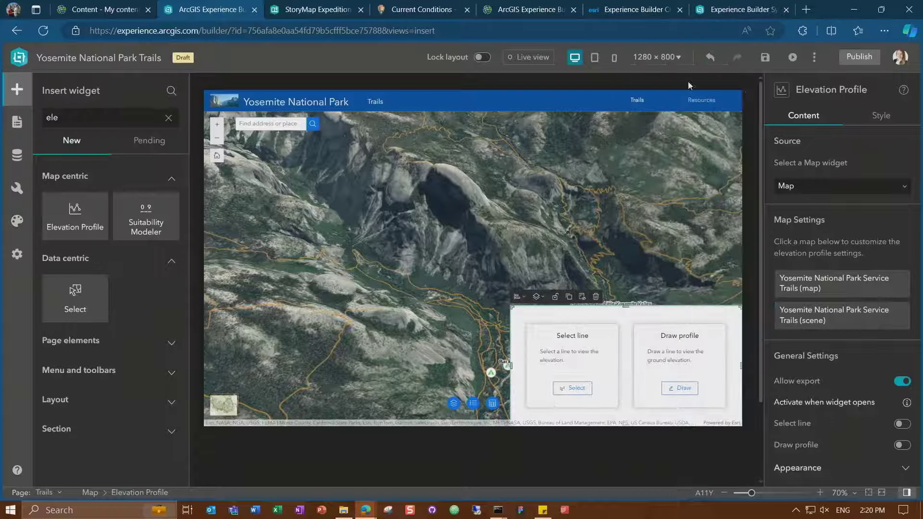
Test the Elevation Profile in live view by selecting a trail line near the dome's summit
click(529, 57)
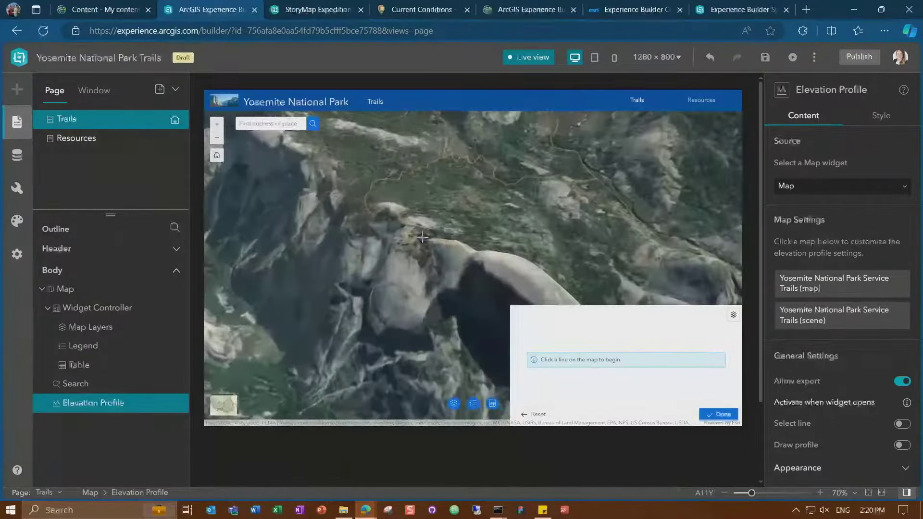
click(422, 237)
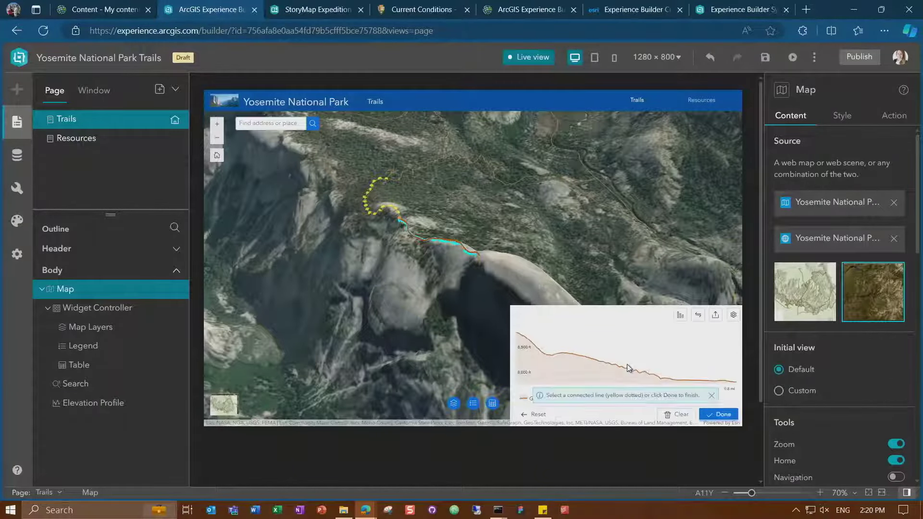
click(528, 56)
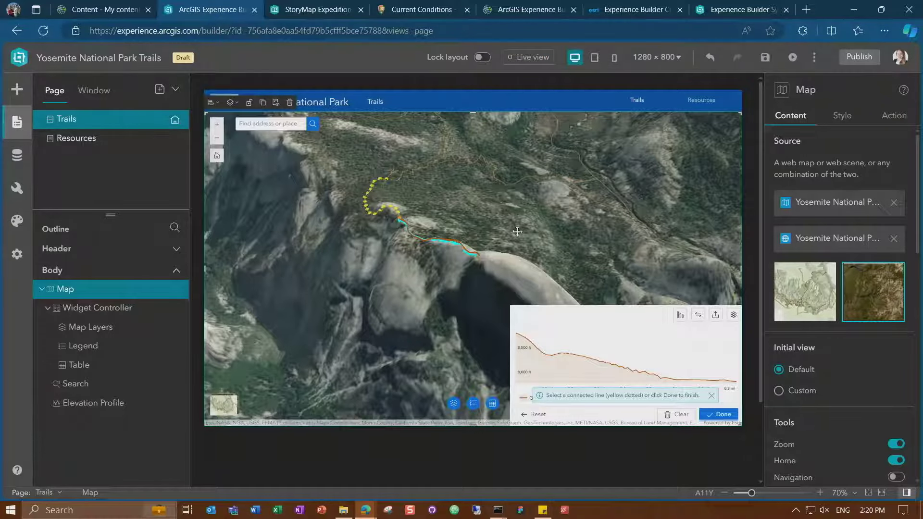
Move the Table widget's window clear of the elevation profile and add a sheet using the scene's Trails layer
click(491, 404)
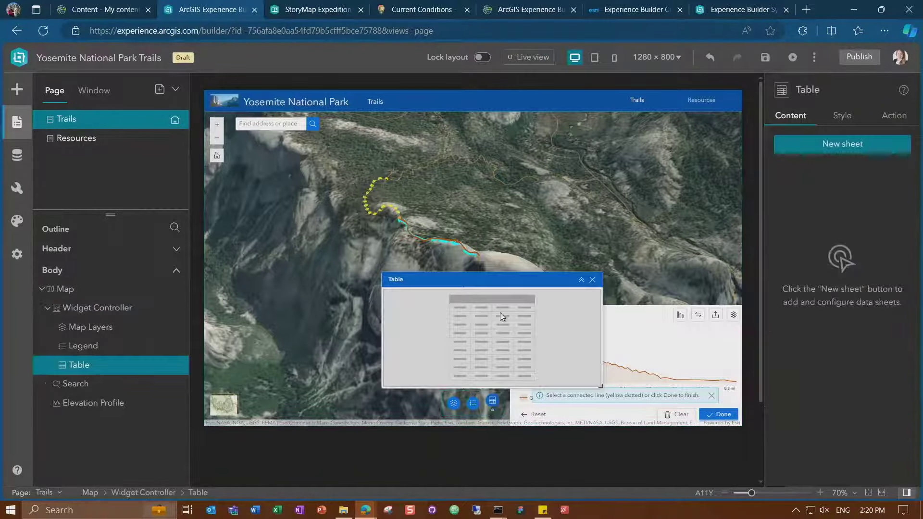
drag(501, 278, 388, 173)
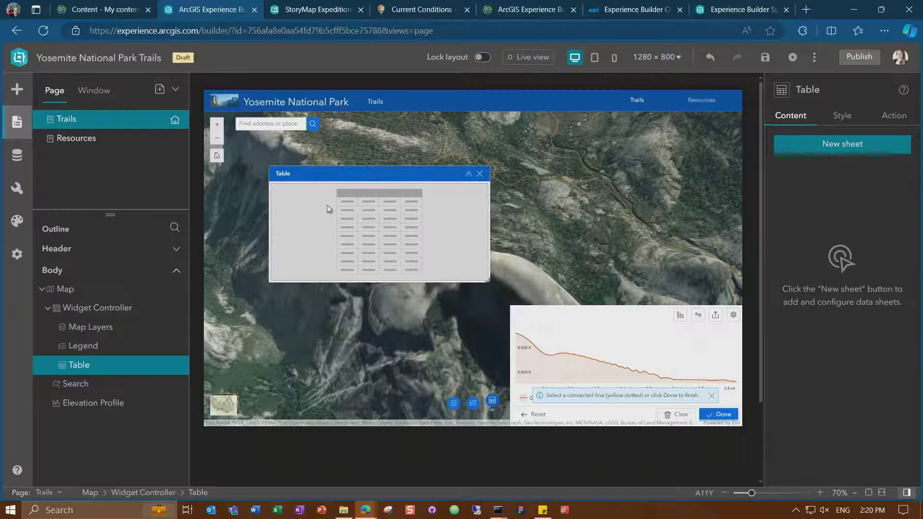
click(808, 151)
click(729, 150)
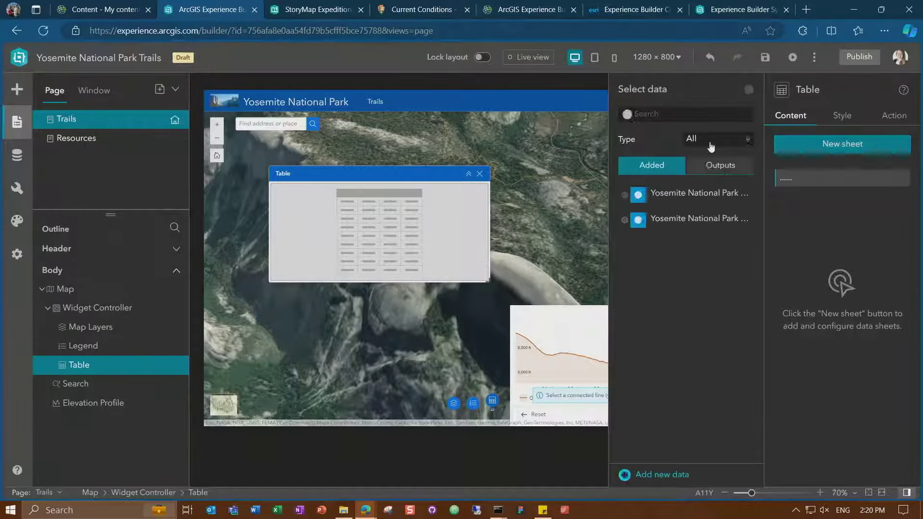
click(624, 221)
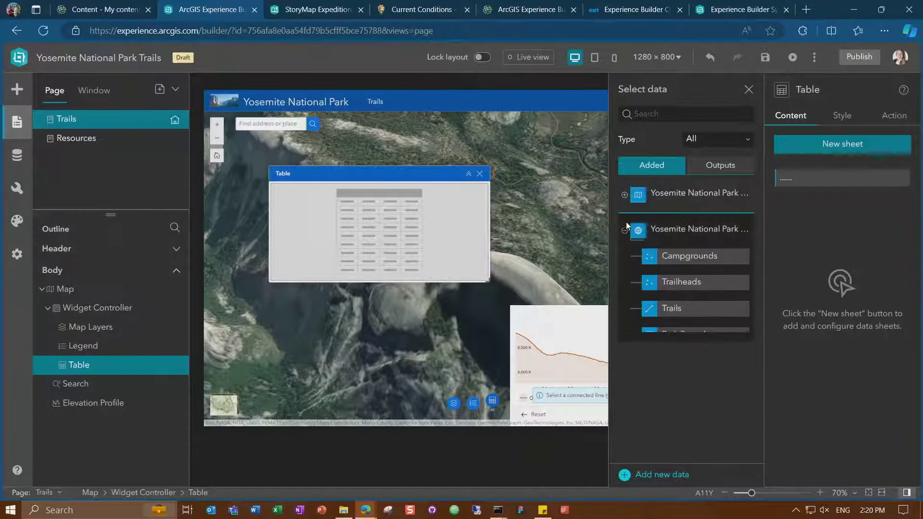
click(680, 309)
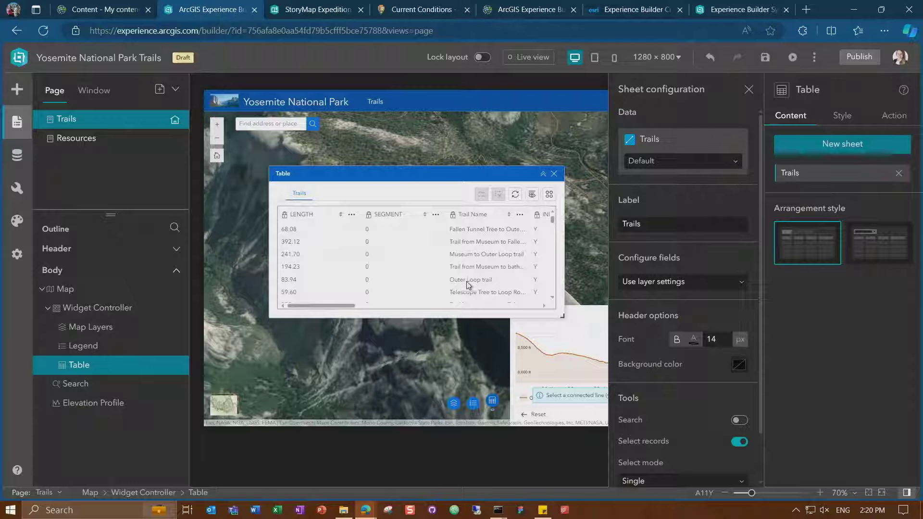
click(749, 91)
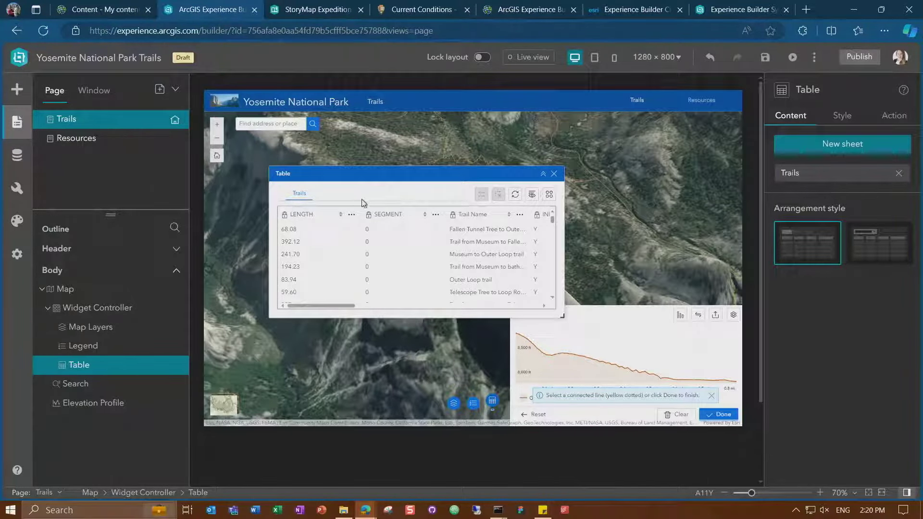
Apply the Dark theme to the app and change its primary color to the standard green
click(18, 222)
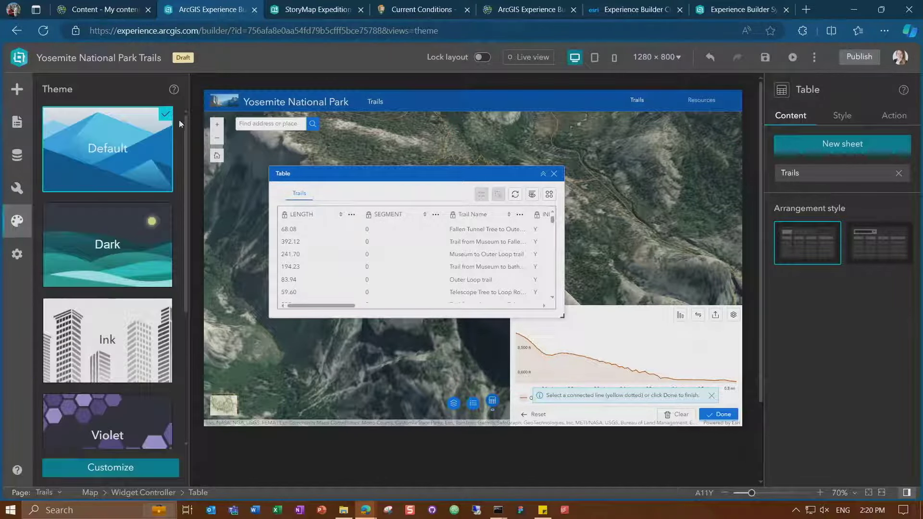
mouse_move(185, 123)
mouse_down()
mouse_move(188, 271)
mouse_move(190, 114)
mouse_up()
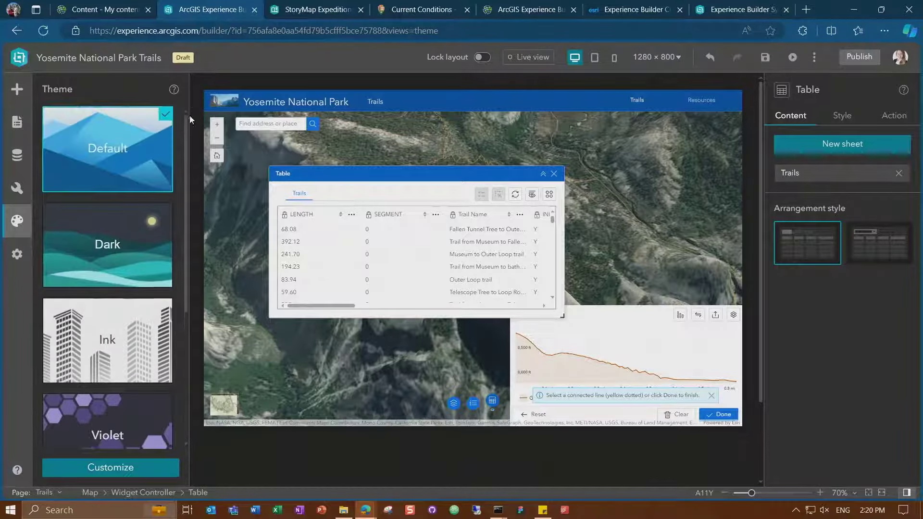
click(108, 241)
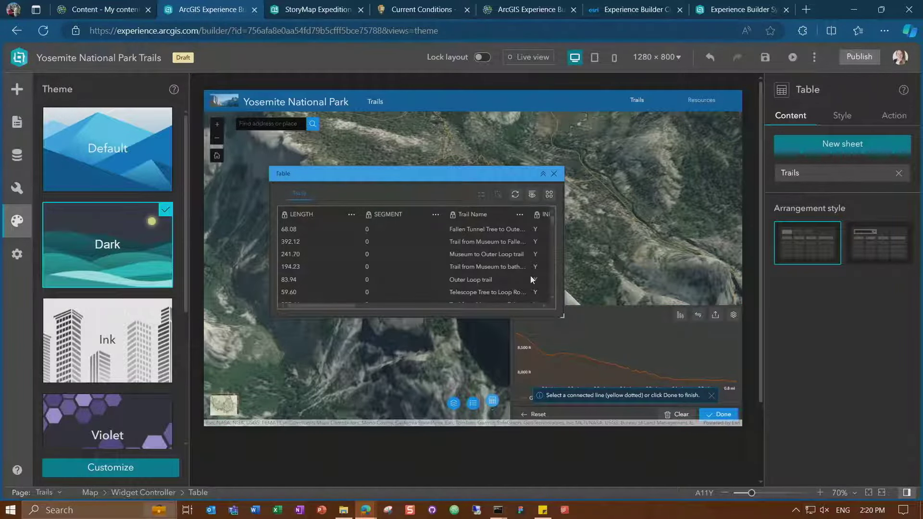
click(118, 468)
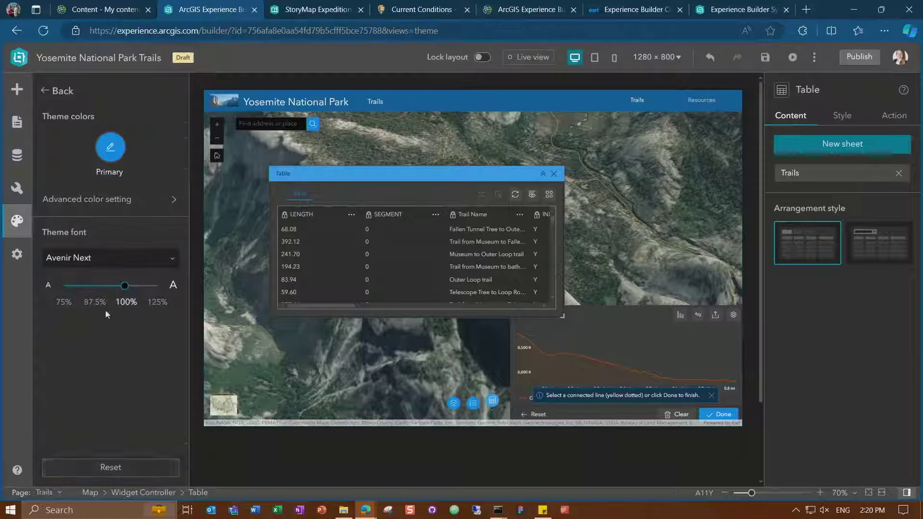
click(117, 152)
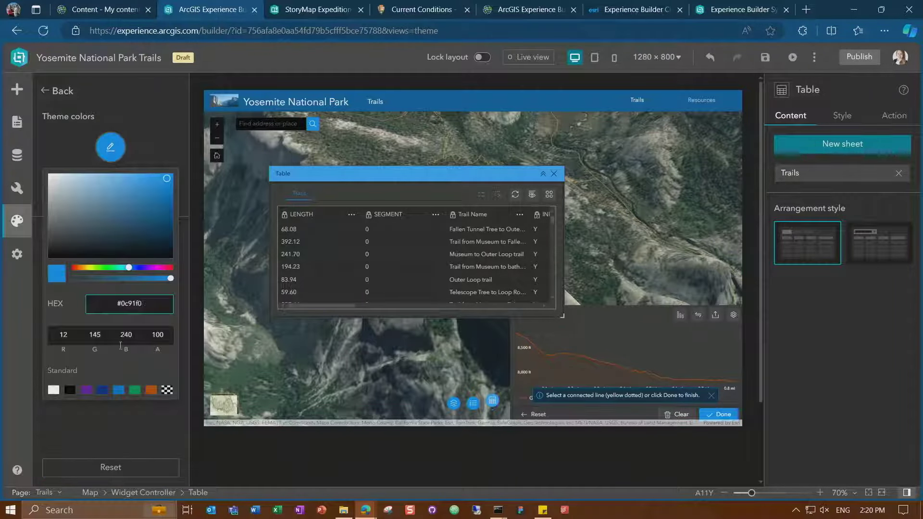
click(139, 392)
click(117, 432)
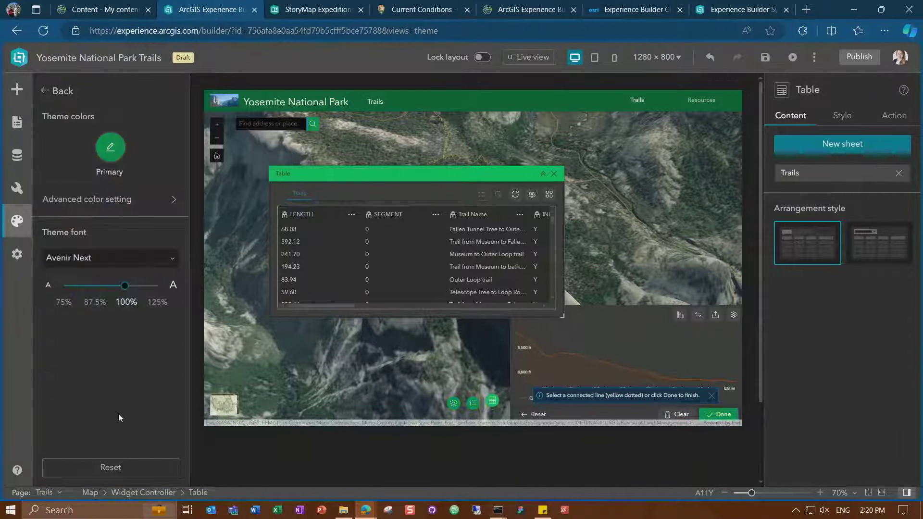
Set the theme font to Georgia and try larger and smaller text sizes before settling on 100%
click(142, 260)
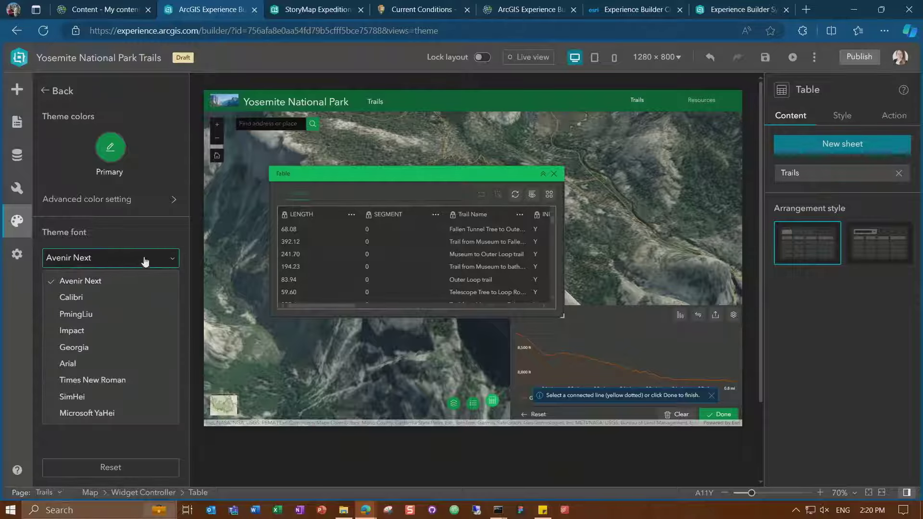
click(94, 354)
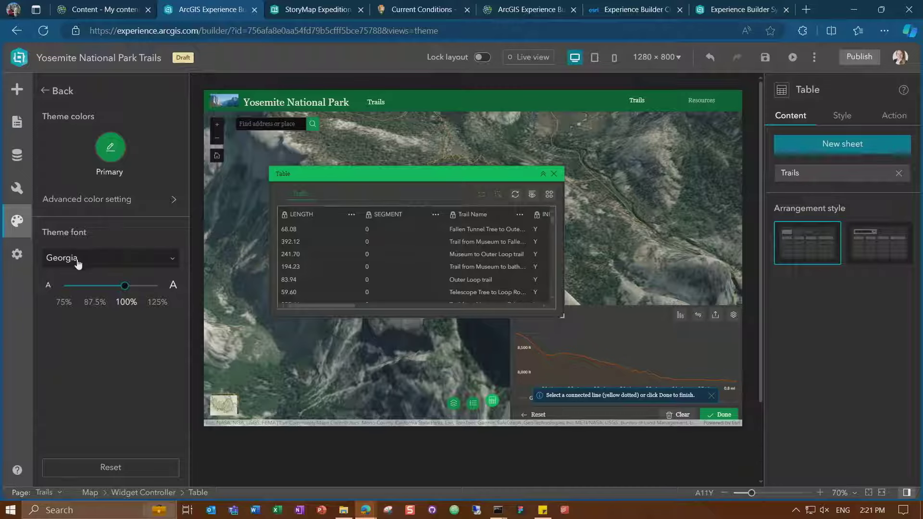
drag(129, 293, 153, 288)
click(67, 286)
click(126, 287)
Check the new theme in live view on the Resources page and on the Trails page
mouse_move(500, 105)
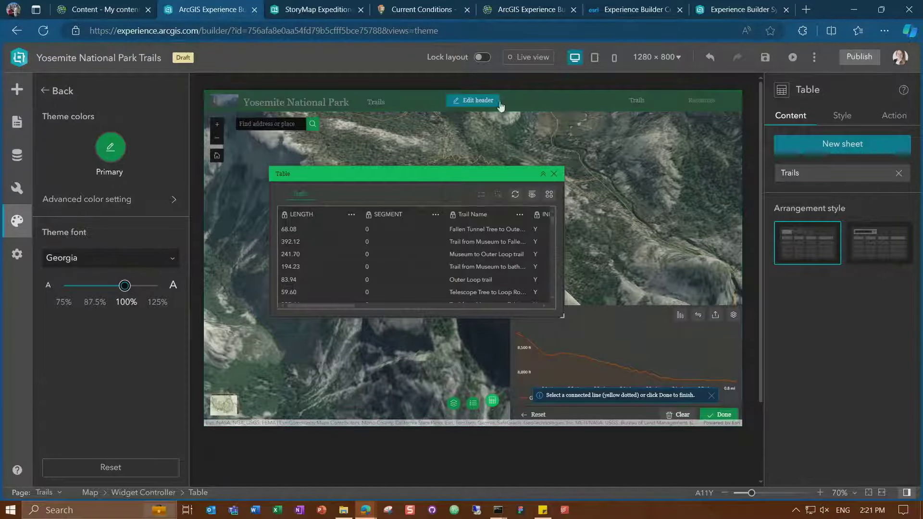
click(529, 57)
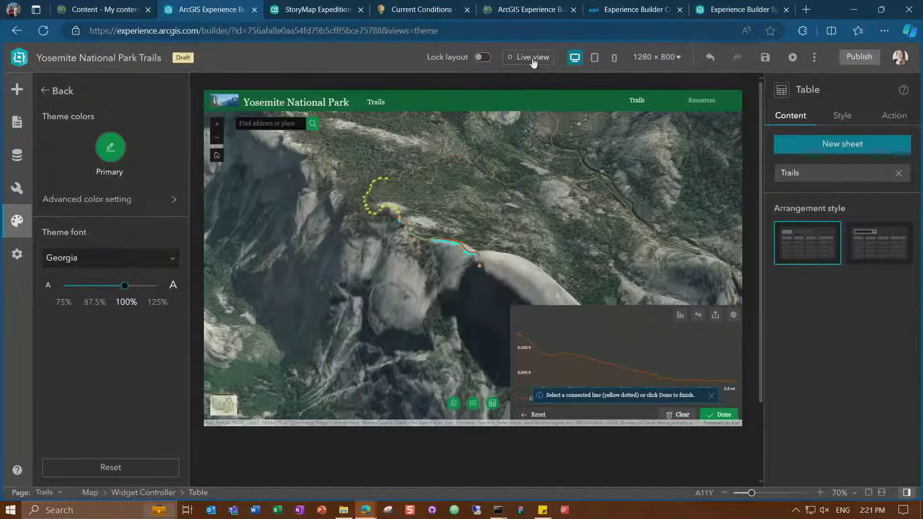
click(710, 102)
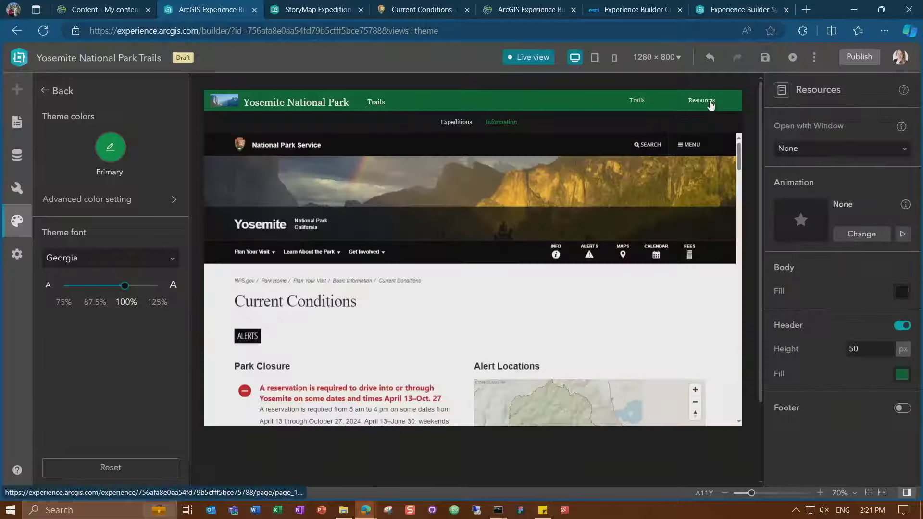
click(638, 102)
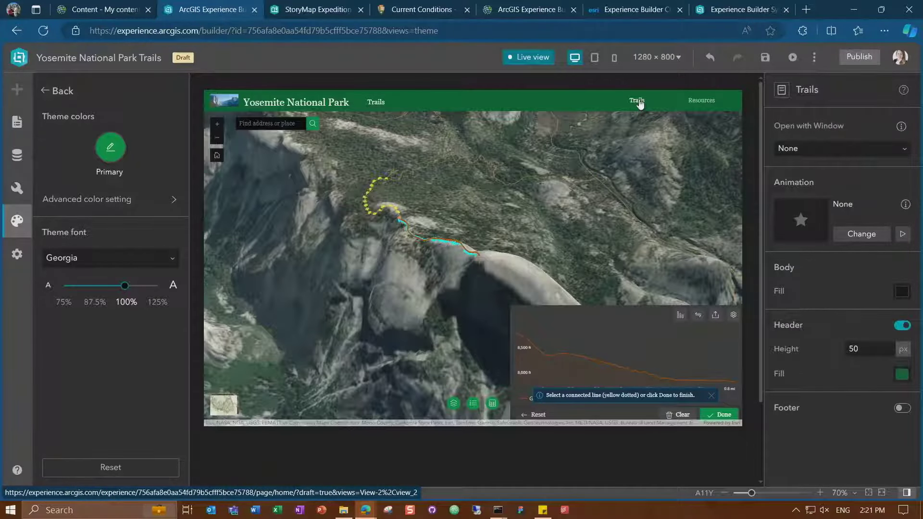
Save the experience and preview it, checking the Resources page's Information view and the Trails page
click(765, 58)
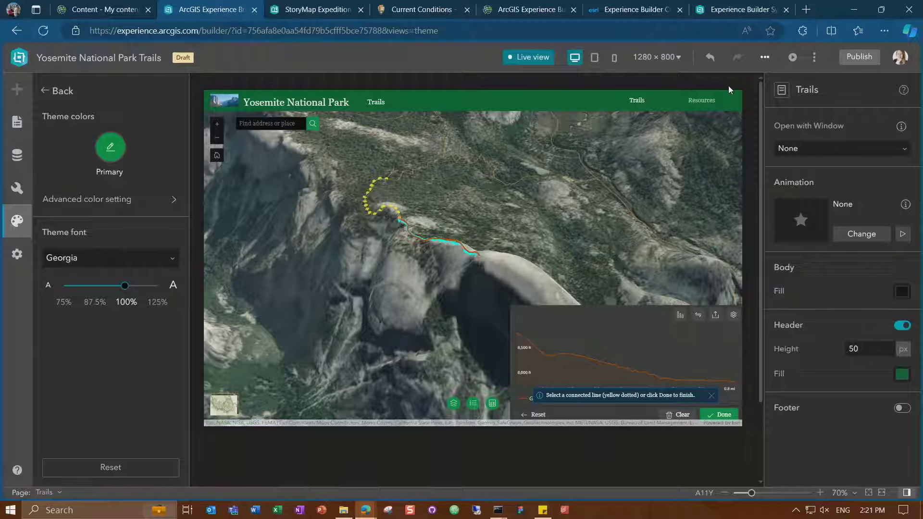
click(793, 58)
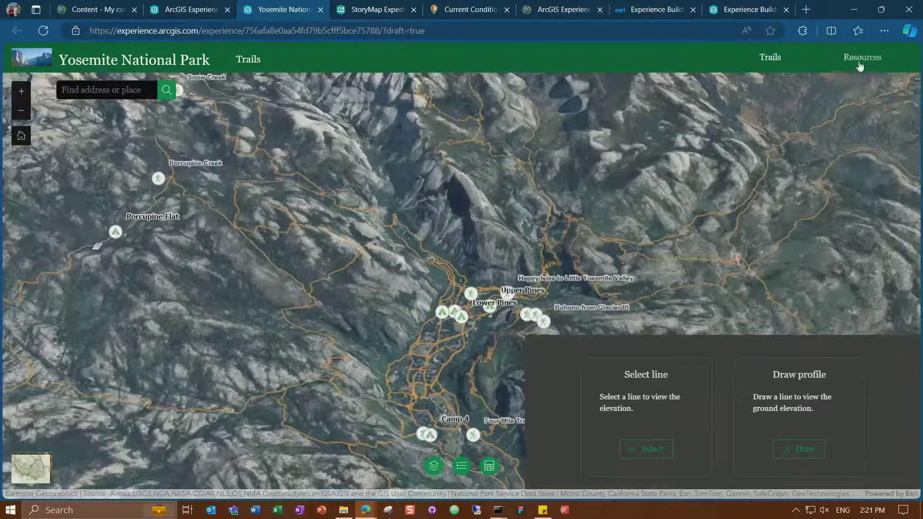
click(860, 65)
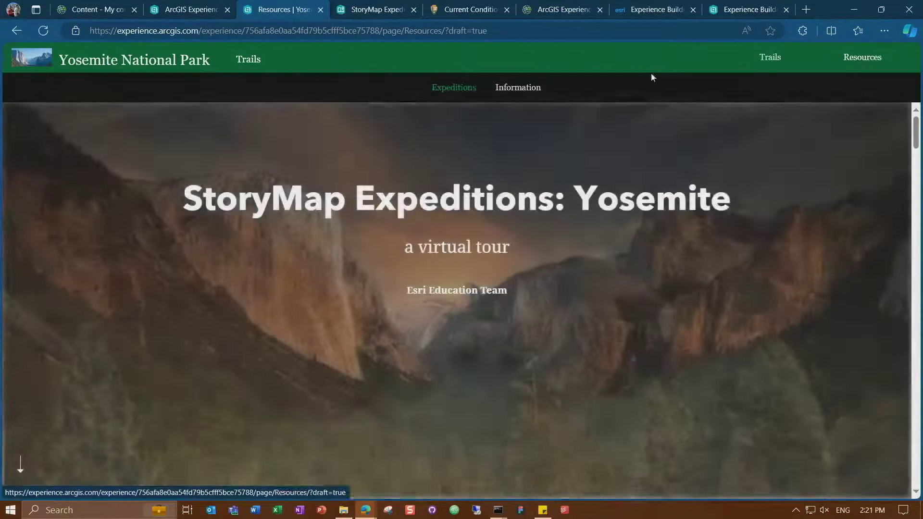
click(530, 87)
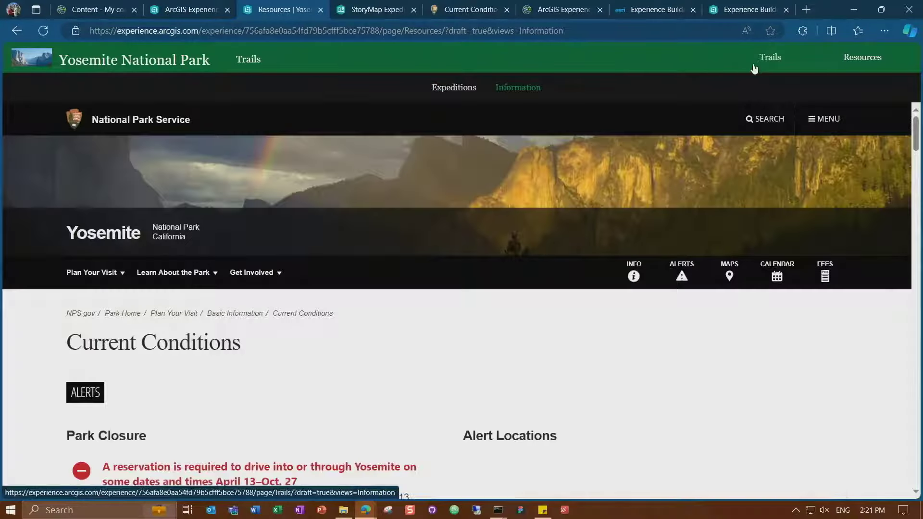
click(770, 59)
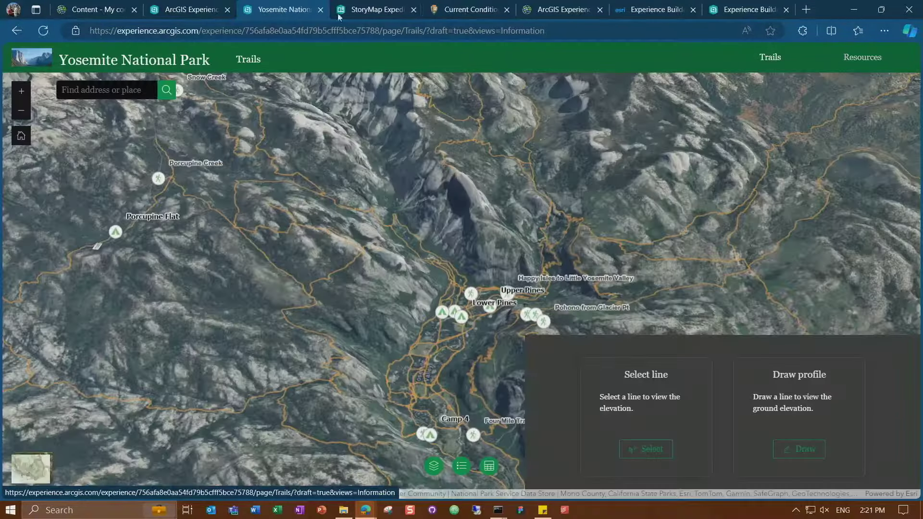
Return to the builder from the preview and publish the Yosemite National Park Trails experience
click(192, 9)
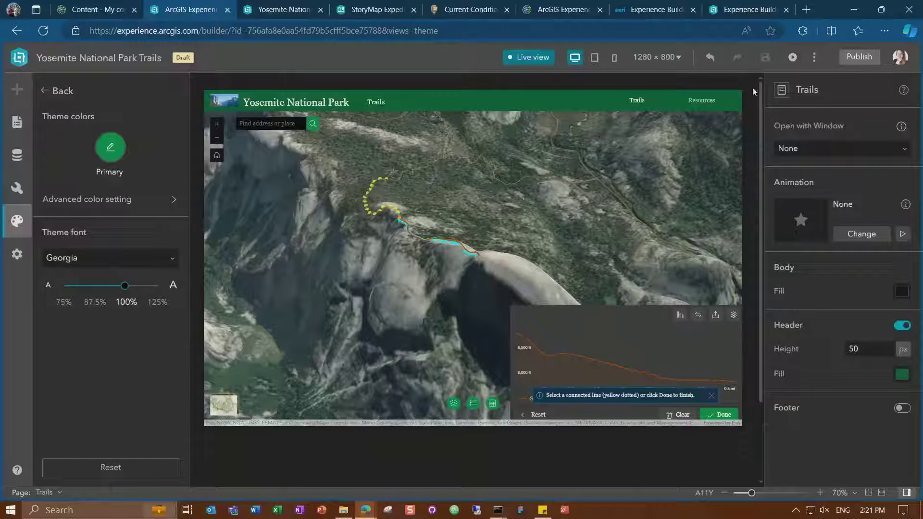
click(851, 59)
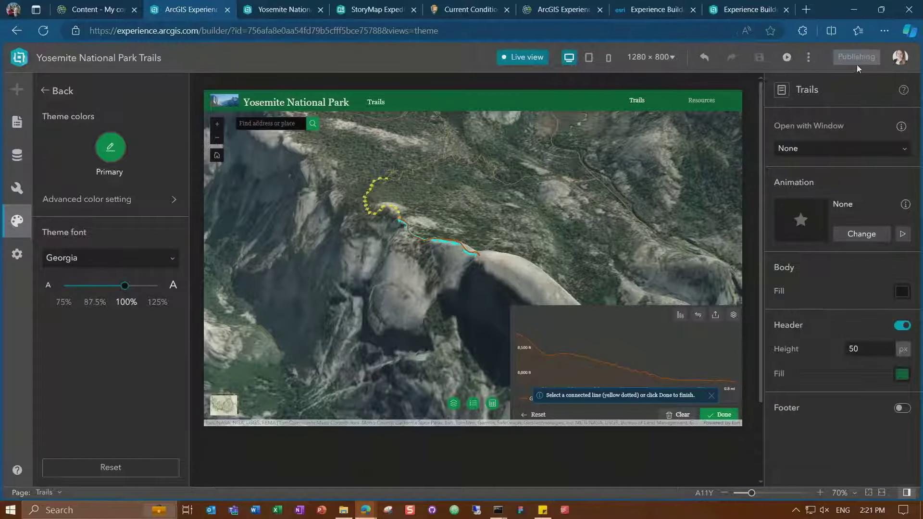
click(810, 57)
click(776, 150)
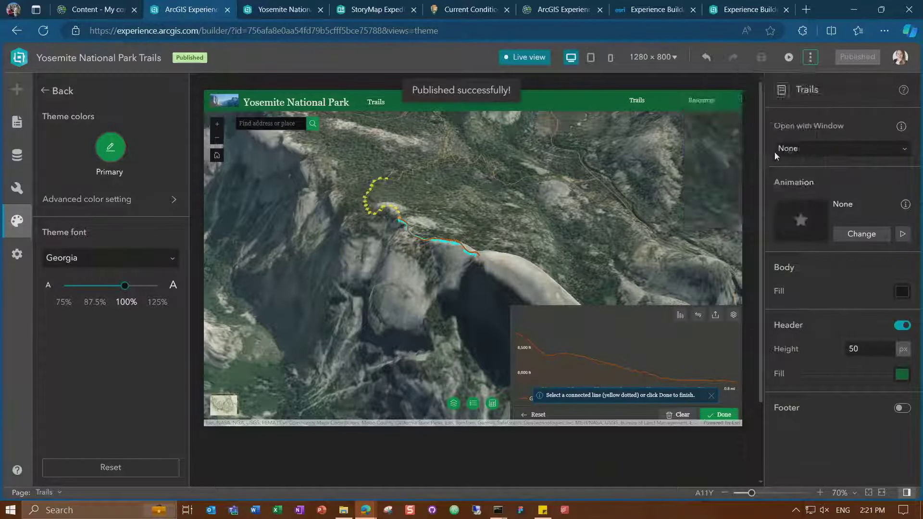
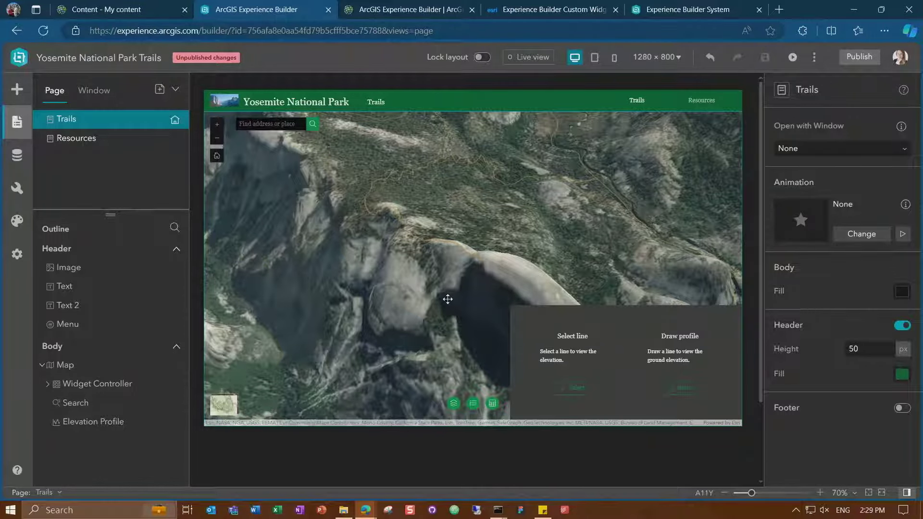
Add a Record selection changes trigger to the Table widget with a Zoom to action targeting the Map widget
click(493, 404)
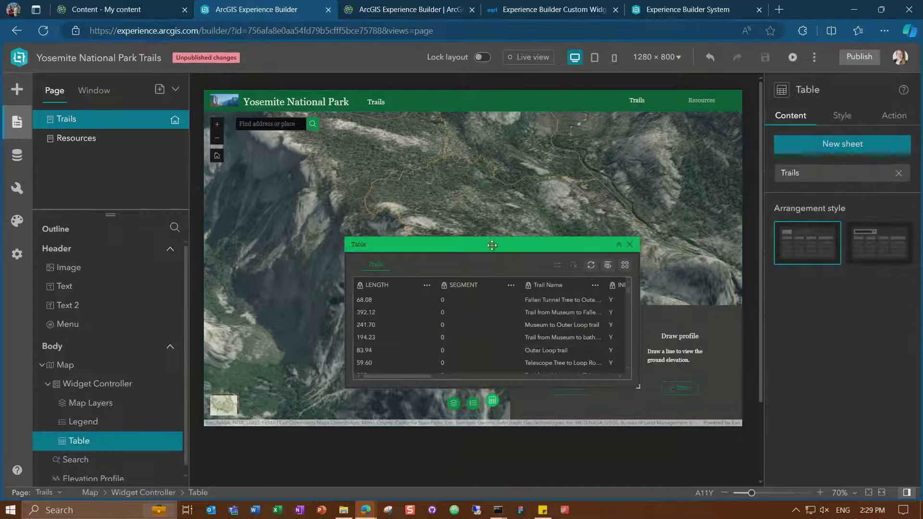
drag(483, 232, 379, 173)
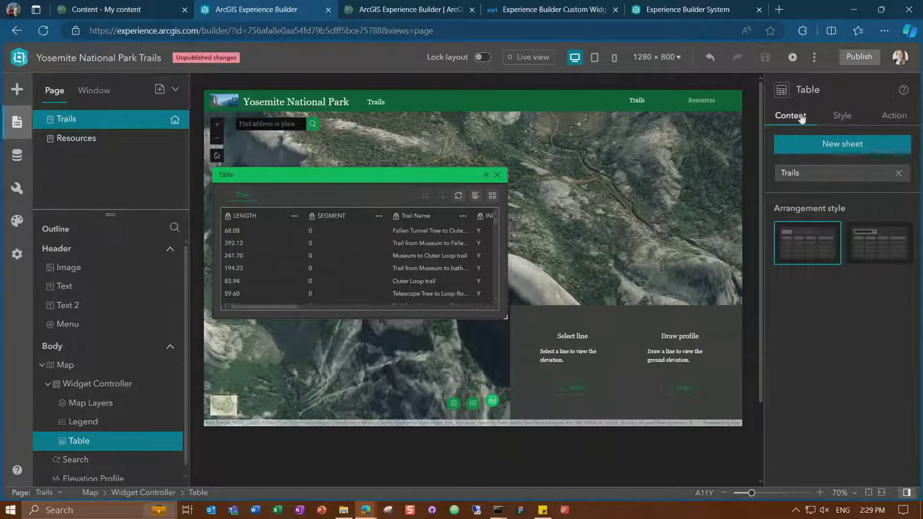
click(883, 117)
click(884, 117)
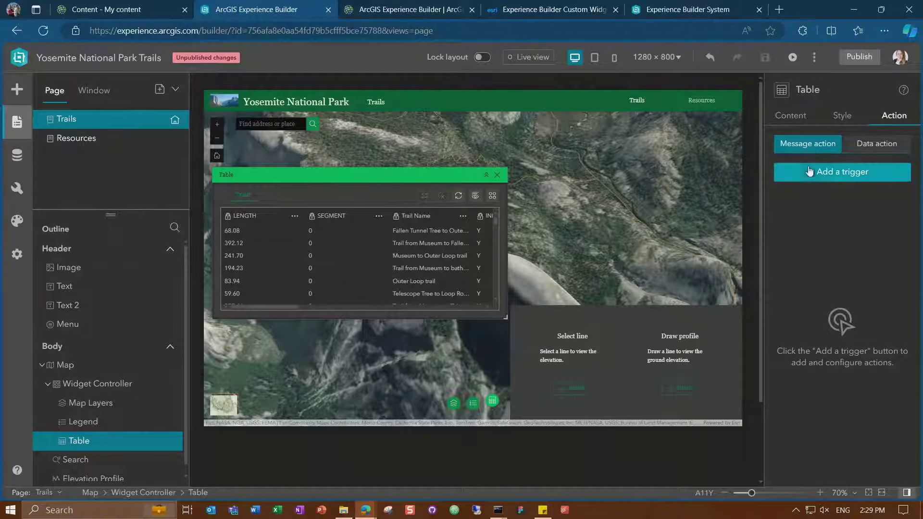
click(837, 177)
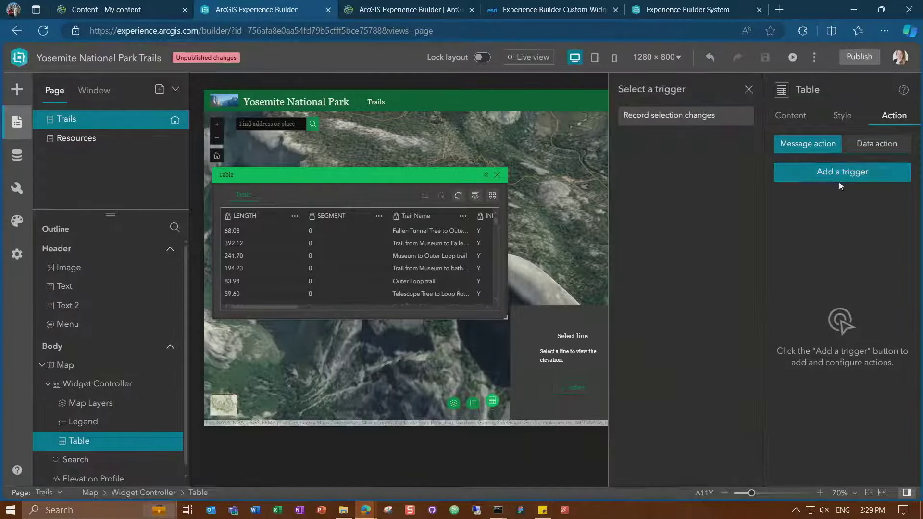
click(688, 124)
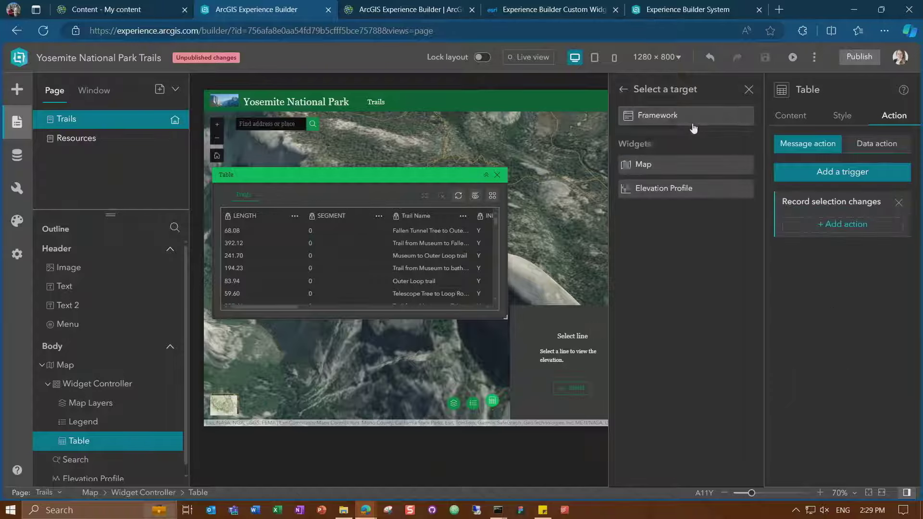
click(662, 168)
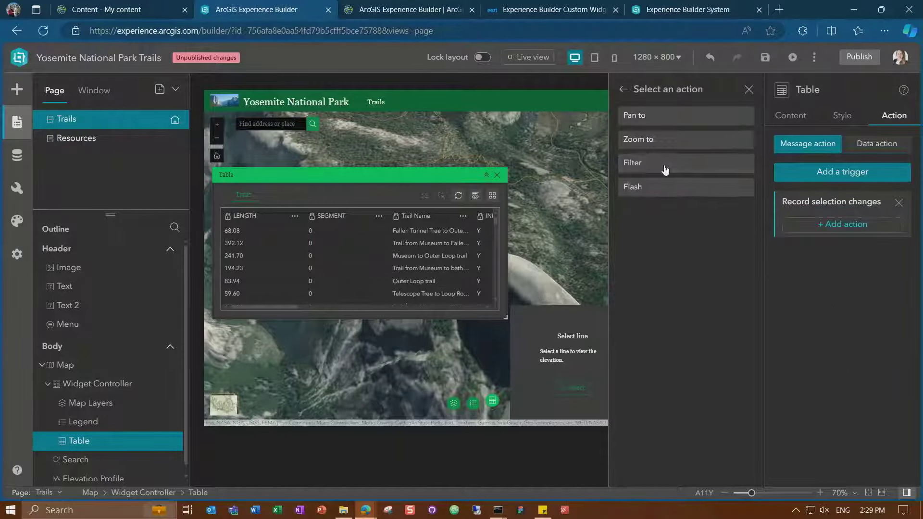
click(674, 141)
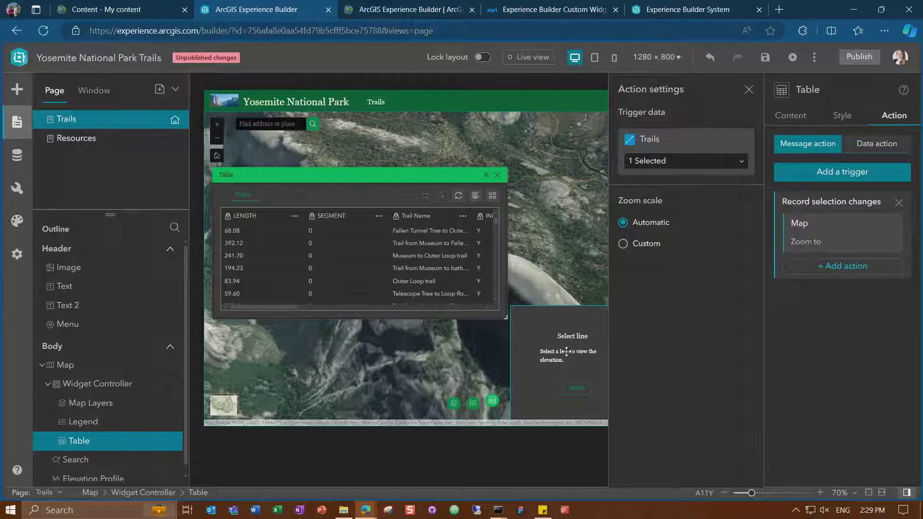
Add a Select line action for the Elevation Profile widget to the table's selection trigger and close the table window
click(840, 268)
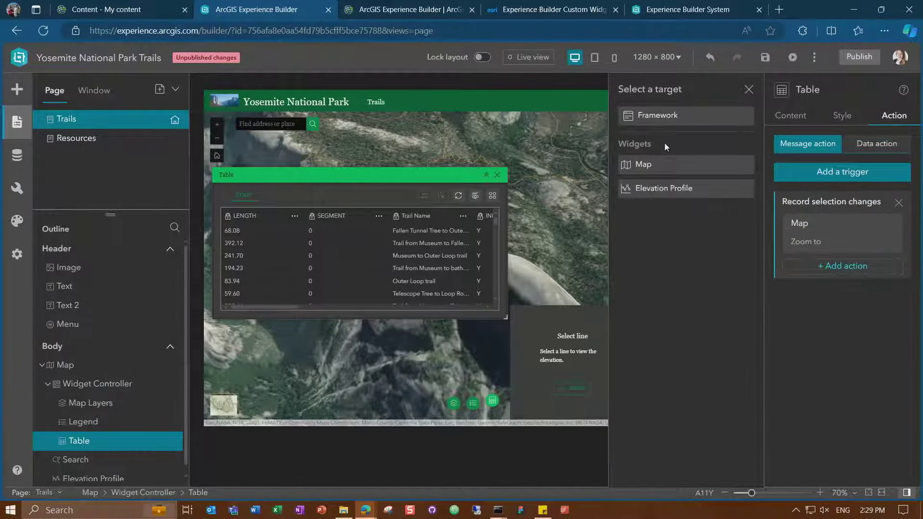
click(671, 191)
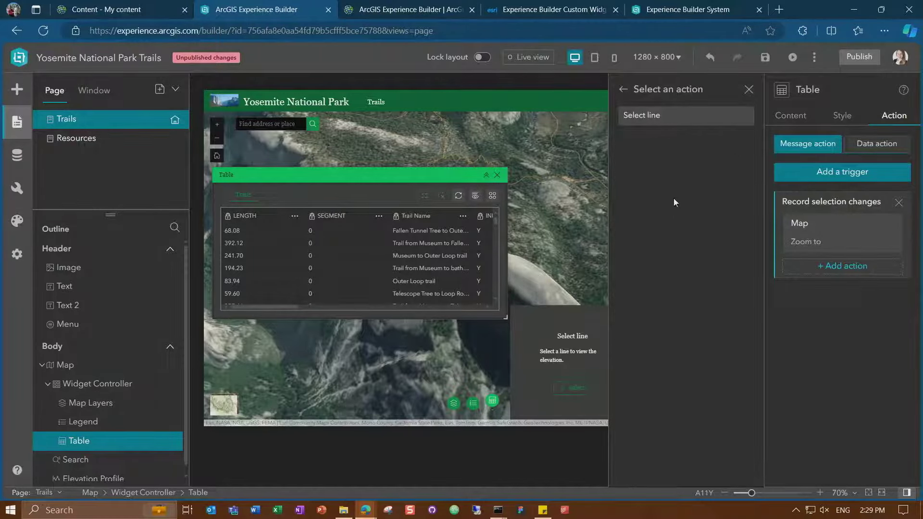
click(672, 117)
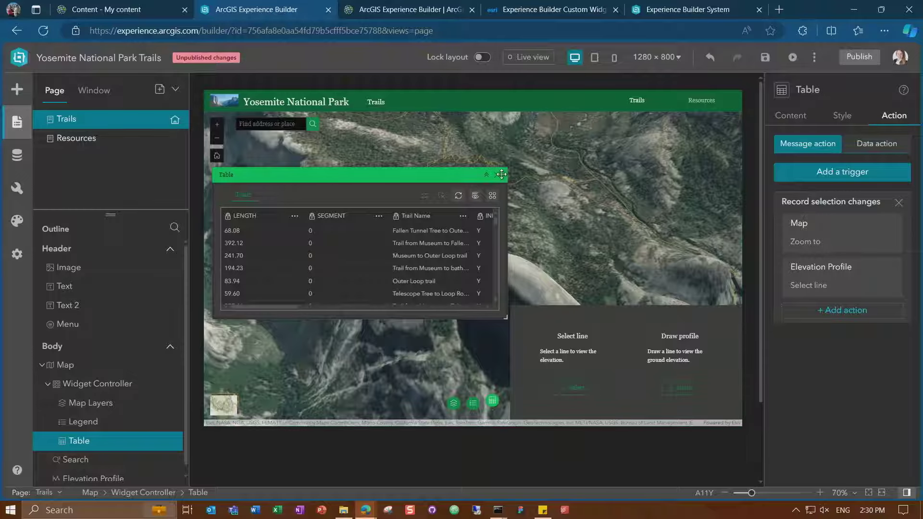
click(497, 176)
Test the table's actions in live view by selecting the Museum to Outer Loop trail record and inspecting its line and elevation profile
click(528, 57)
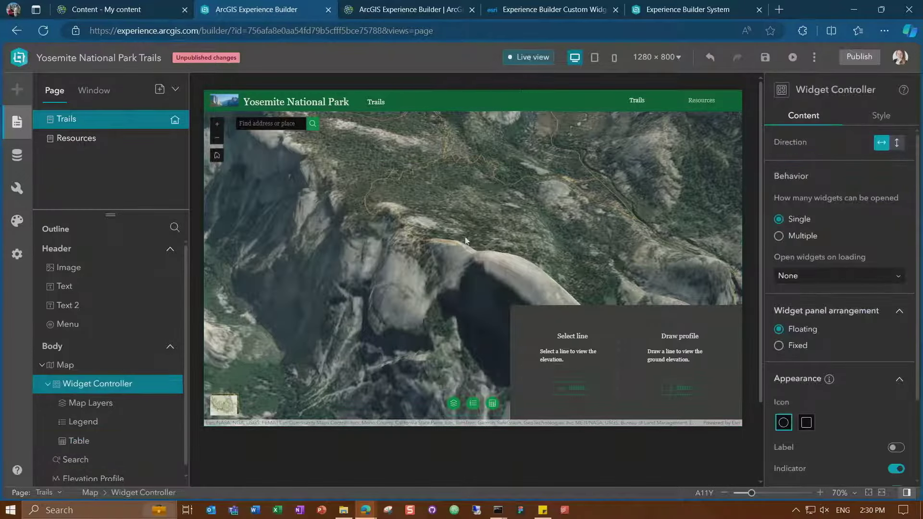
click(492, 403)
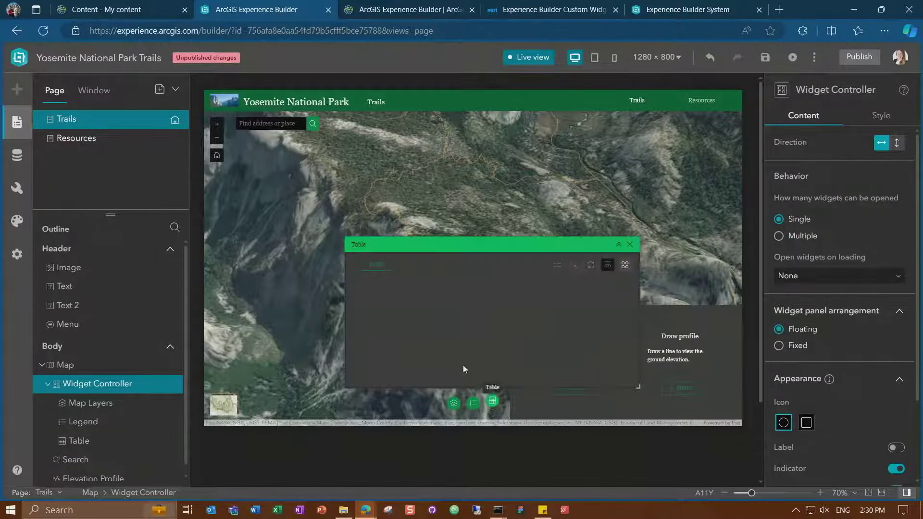
drag(497, 243, 361, 166)
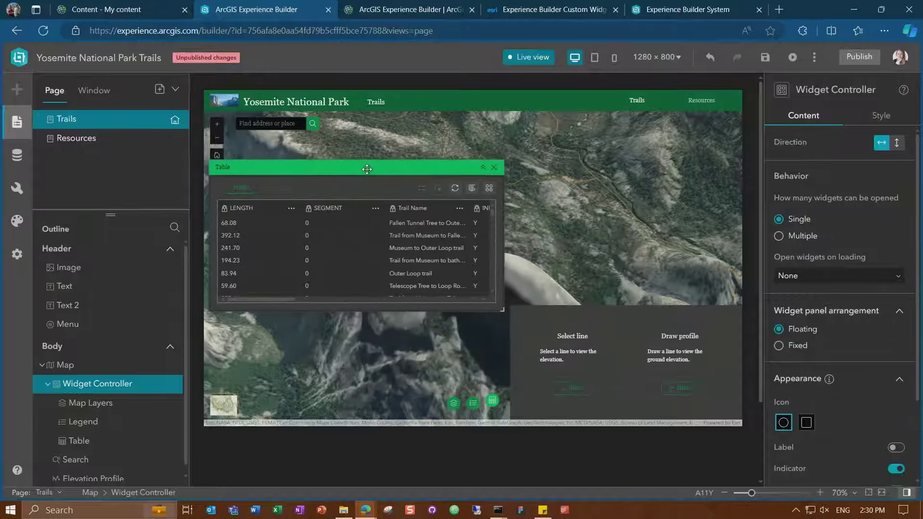
click(336, 249)
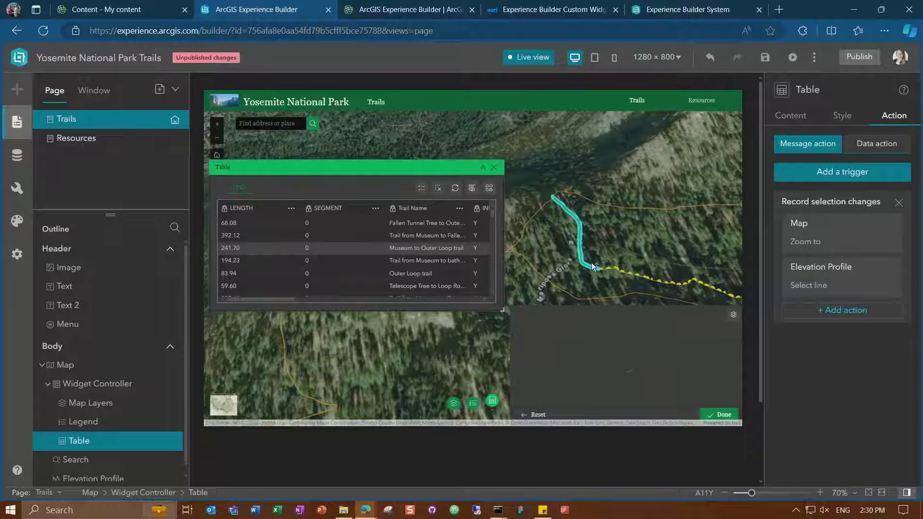
click(592, 263)
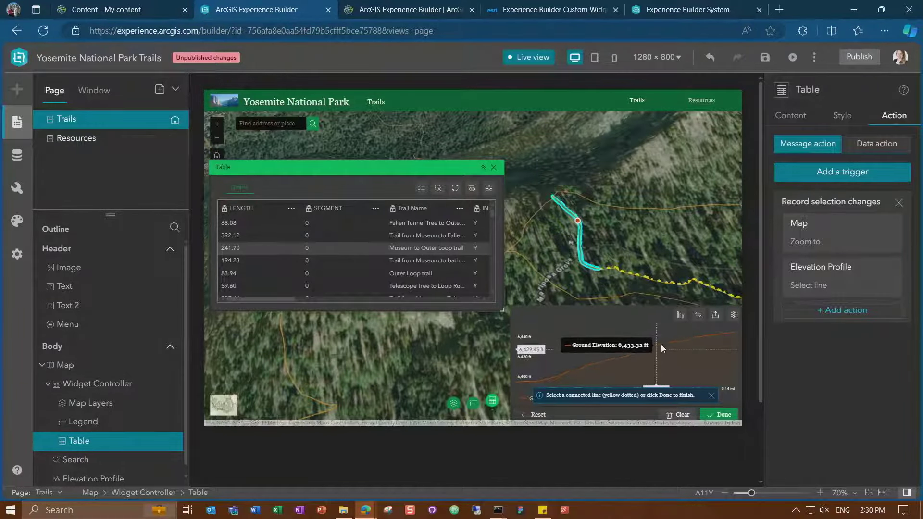
Open the Table widget's data action settings
click(869, 152)
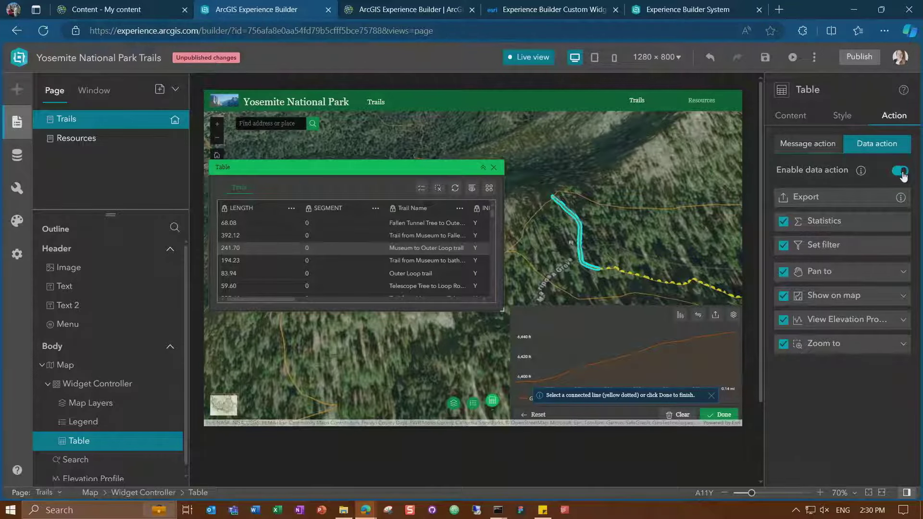
Switch the Table widget's data actions off and back on, and view the export options for the selected trail
click(902, 174)
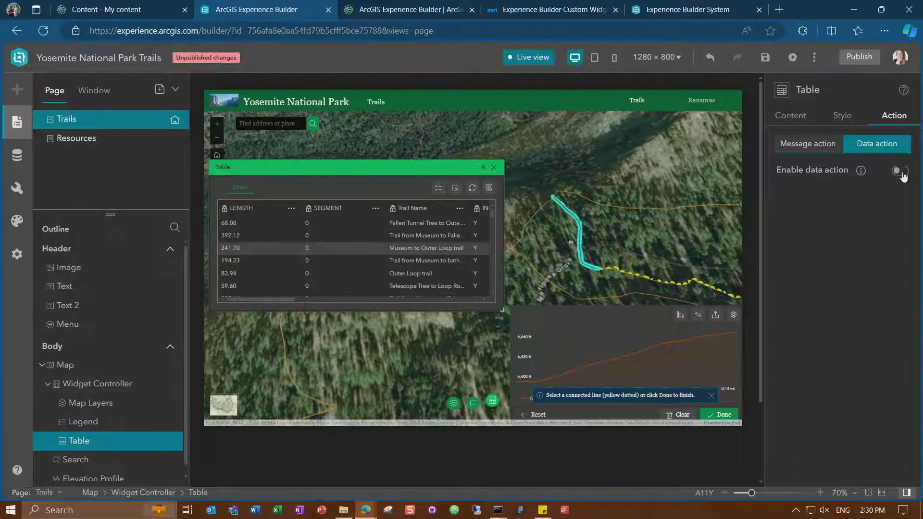
click(902, 174)
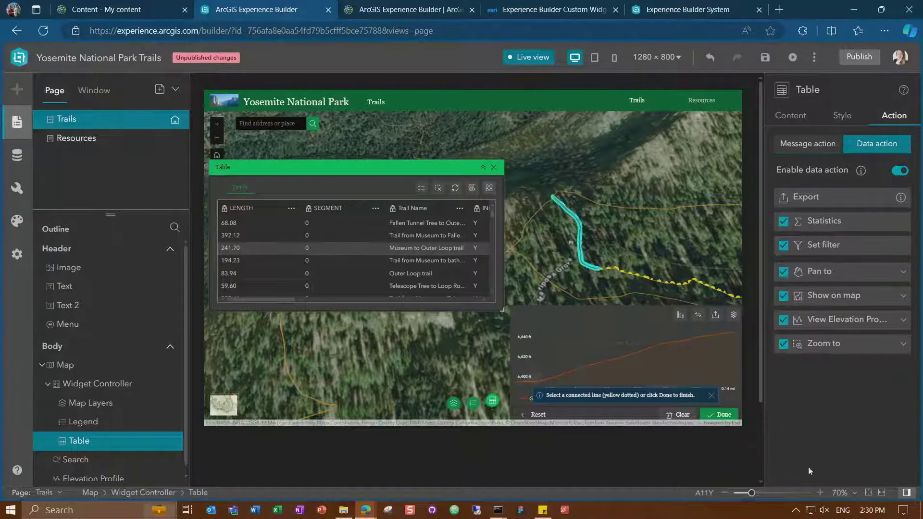
click(821, 493)
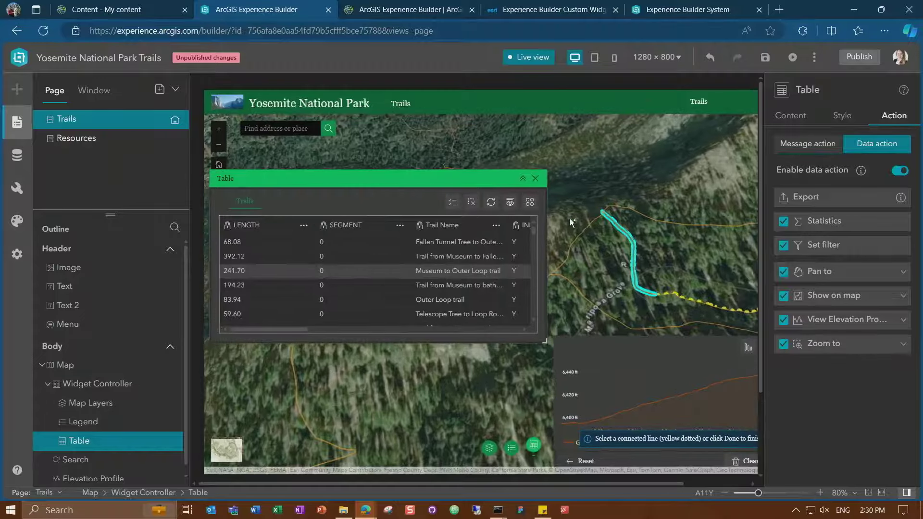
click(529, 203)
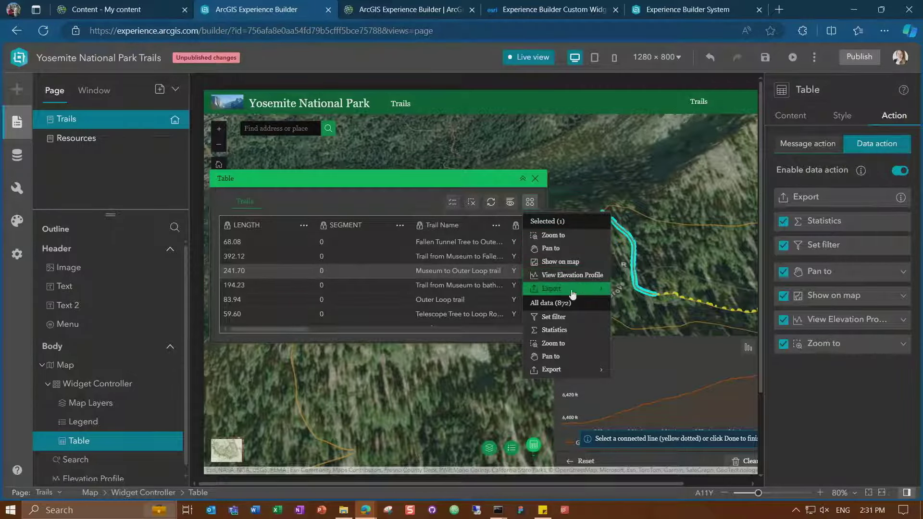
mouse_move(586, 296)
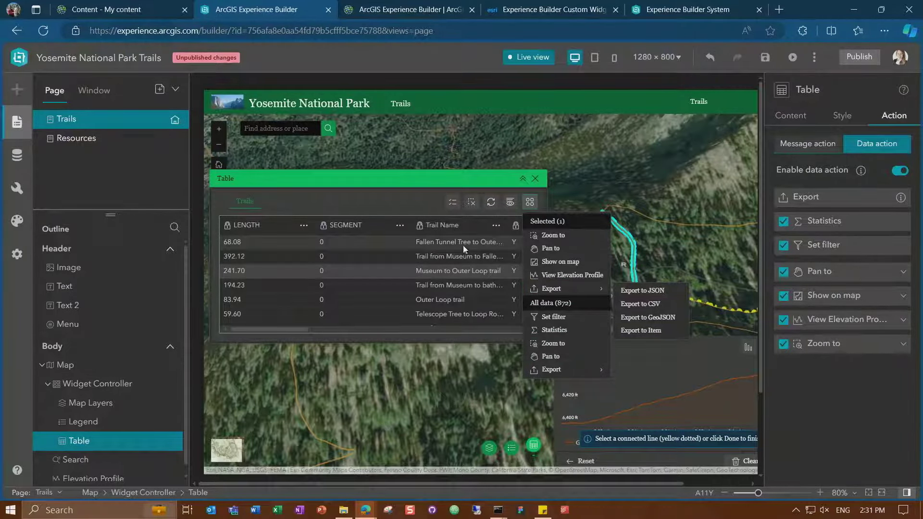
View the statistics of the Miles field for all data in the Trails table
click(562, 331)
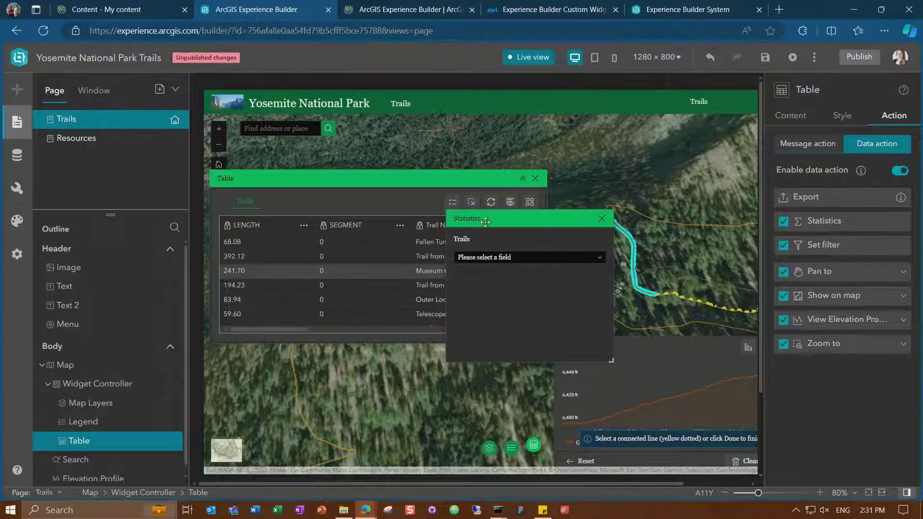
click(567, 259)
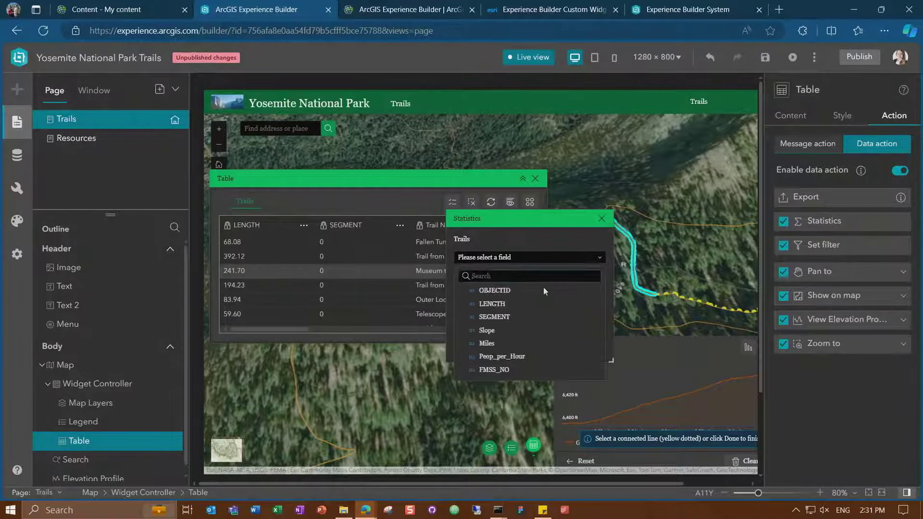
click(502, 343)
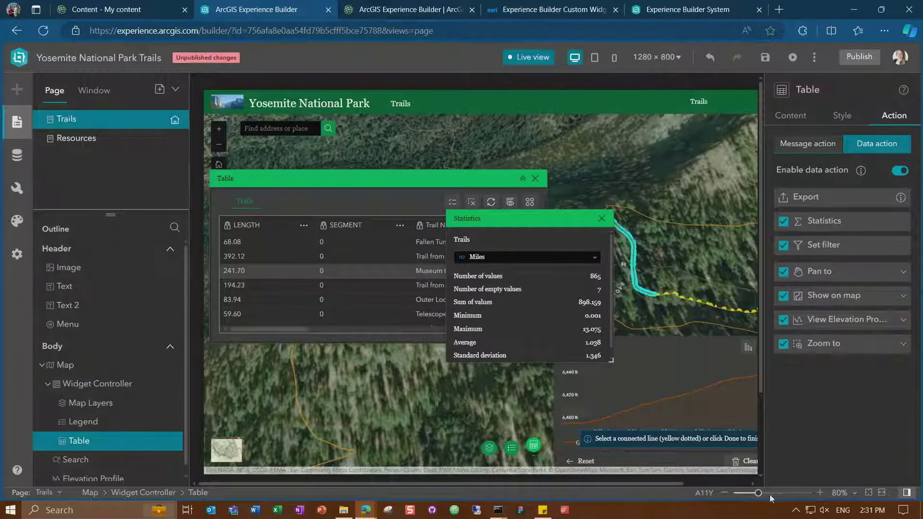
click(819, 492)
click(820, 493)
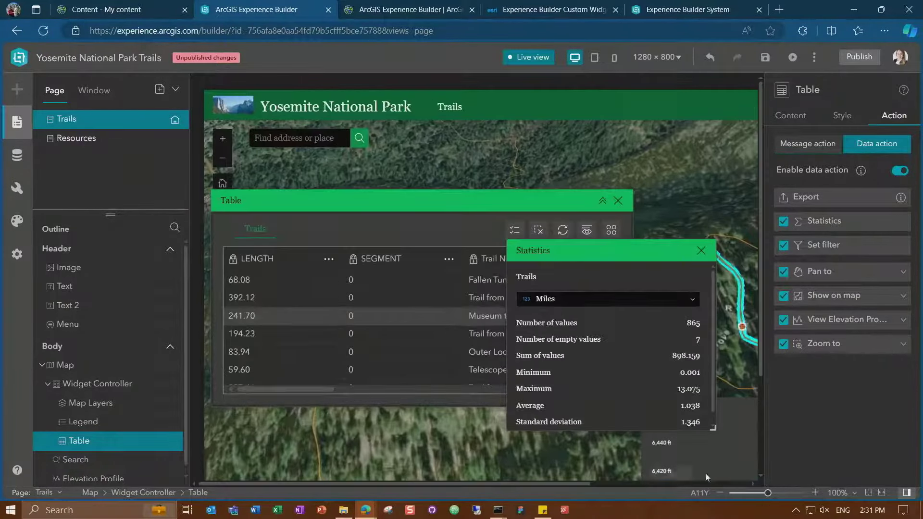
drag(541, 484, 564, 484)
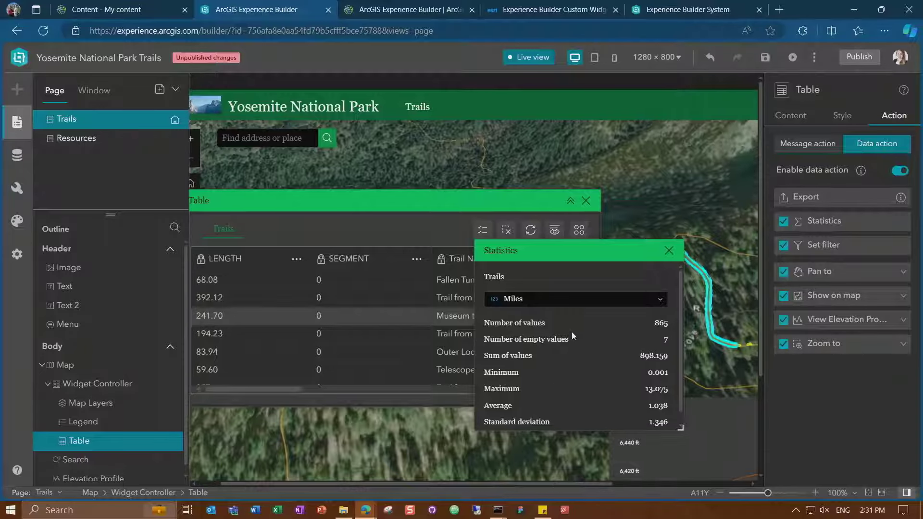
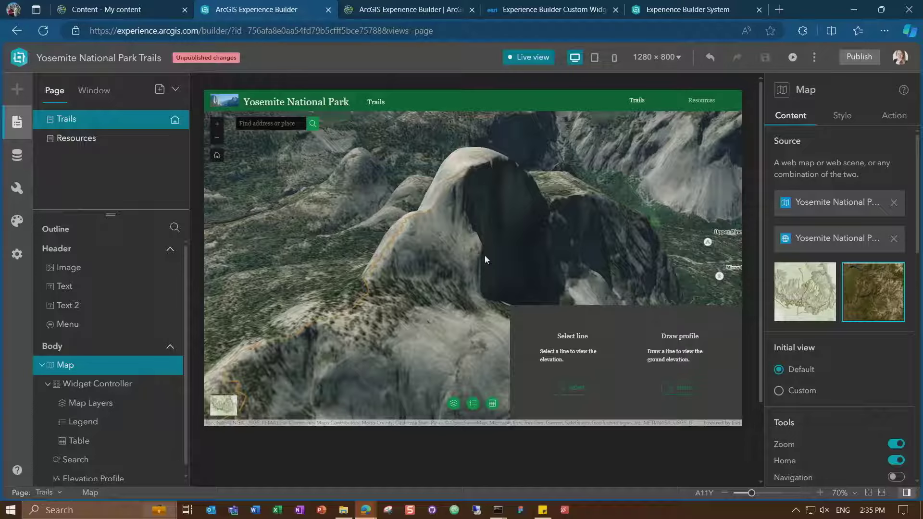
In live view, generate an elevation profile by selecting the trail line that climbs the granite dome
click(531, 57)
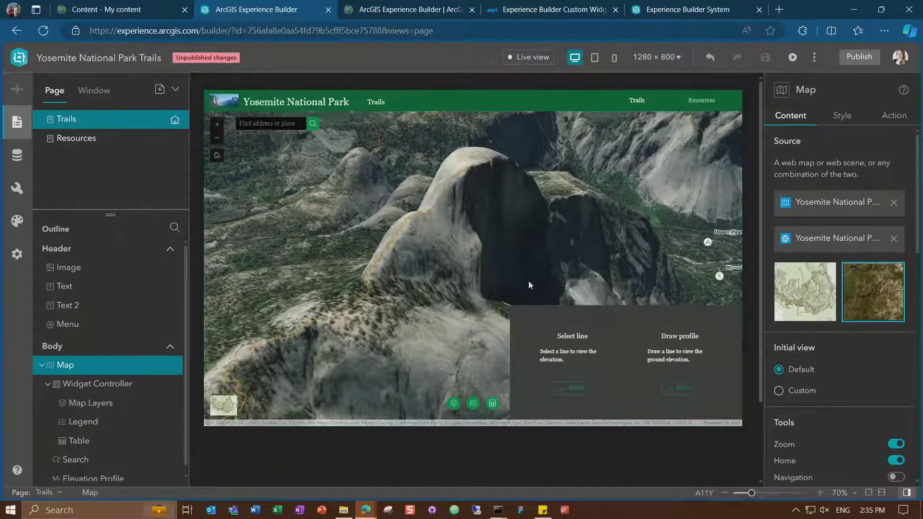
click(571, 345)
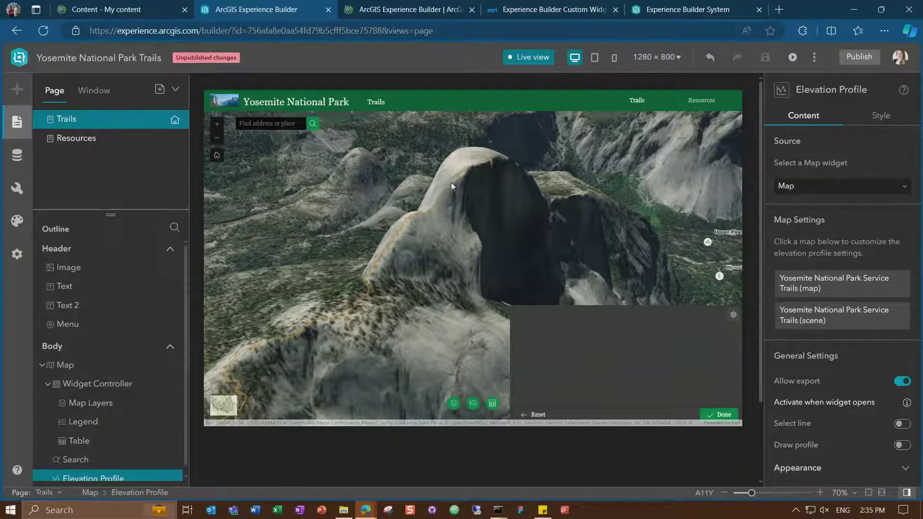
click(400, 229)
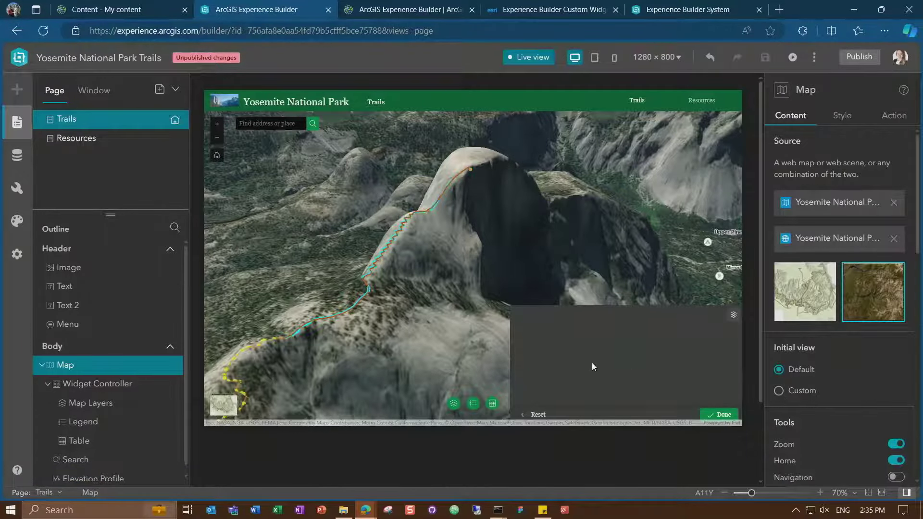
Examine the trail's elevation profile statistics in a repositioned, taller window, and close it
click(679, 315)
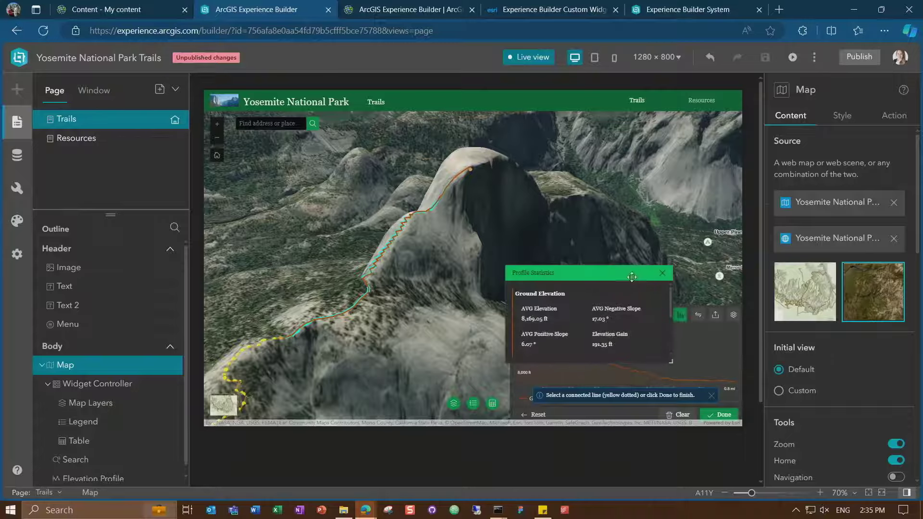
drag(604, 236, 608, 155)
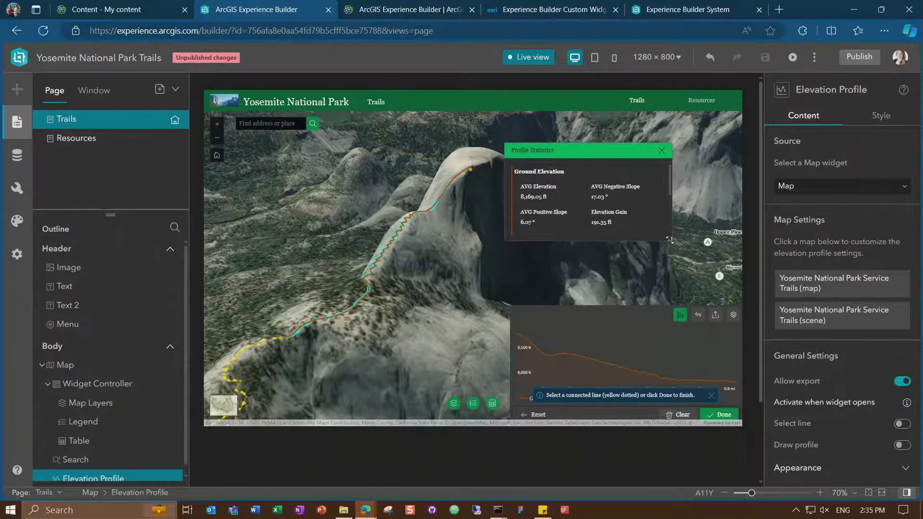
drag(670, 239, 670, 274)
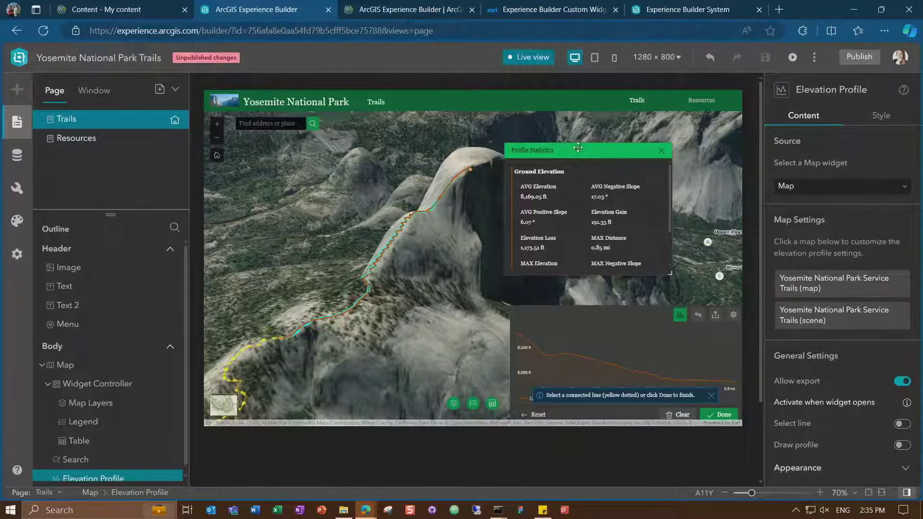
click(661, 151)
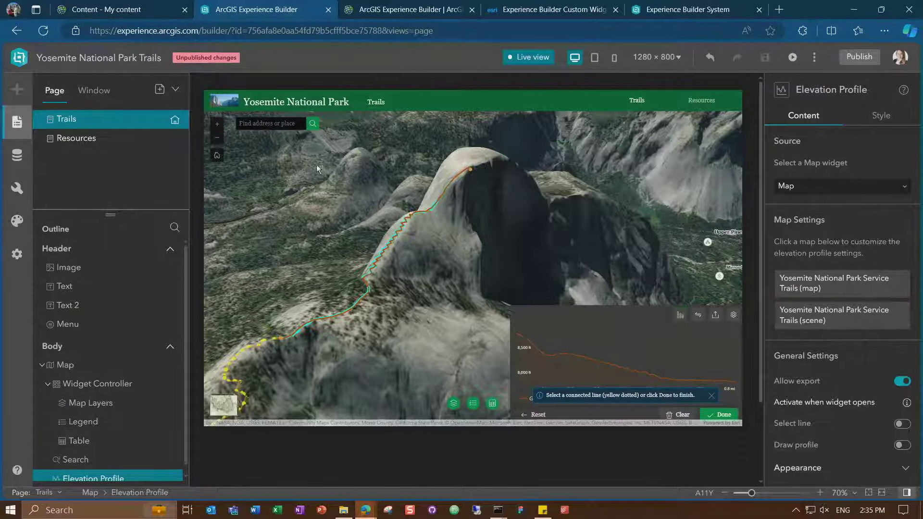
Leave live view and add a Text widget on the map directly above the elevation profile
click(536, 58)
click(17, 89)
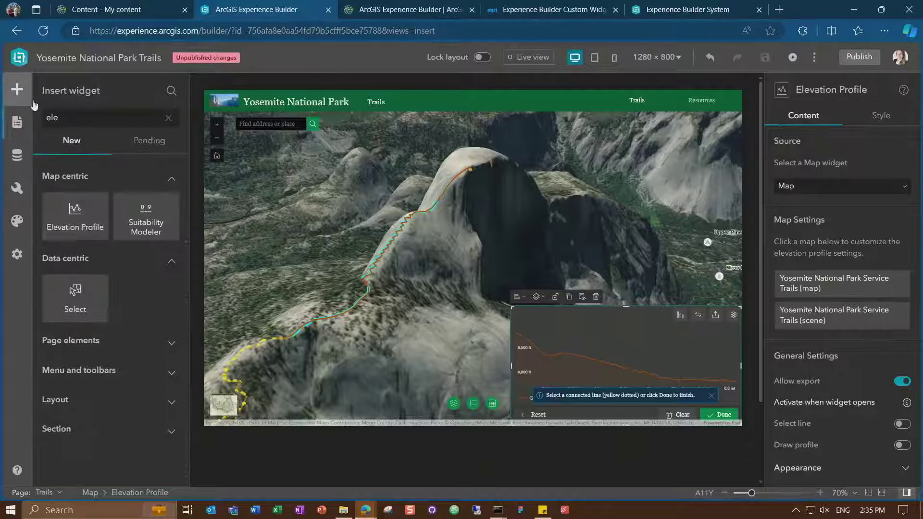
click(169, 118)
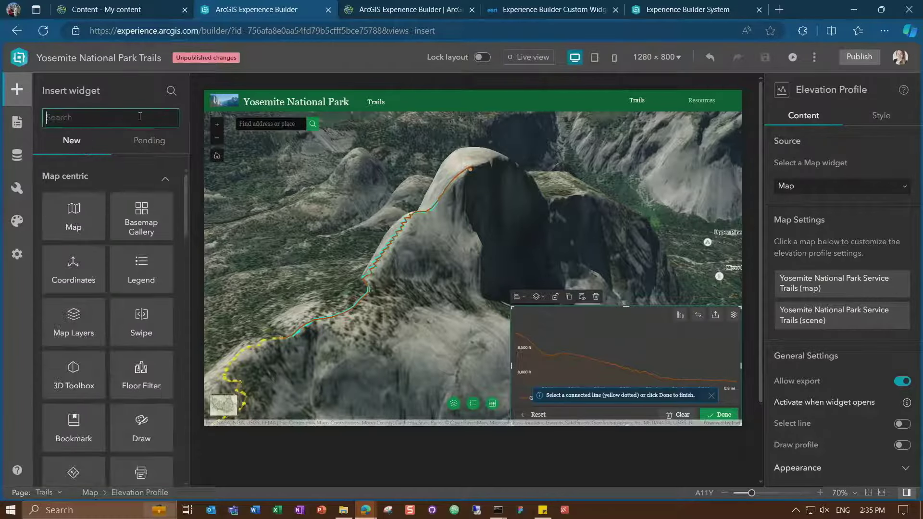
text(tex)
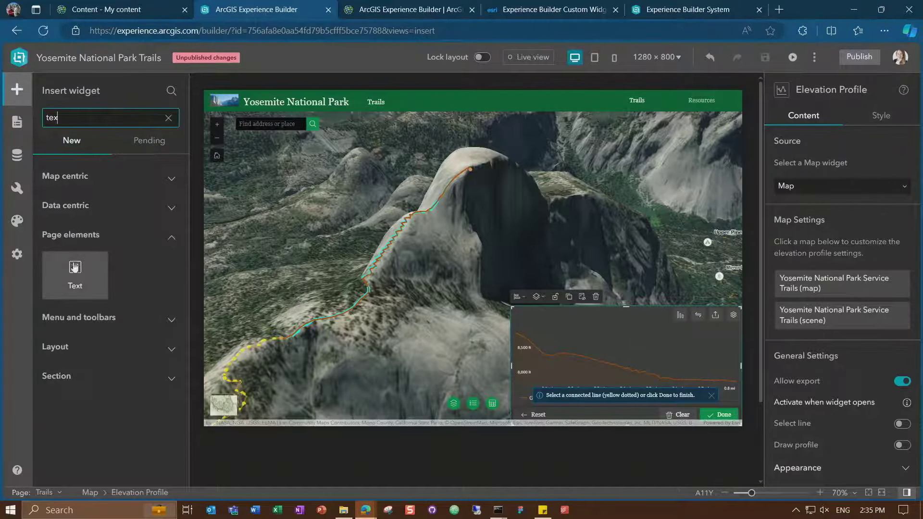
drag(75, 274, 667, 293)
mouse_move(592, 294)
mouse_down()
mouse_move(511, 294)
mouse_move(593, 293)
mouse_up()
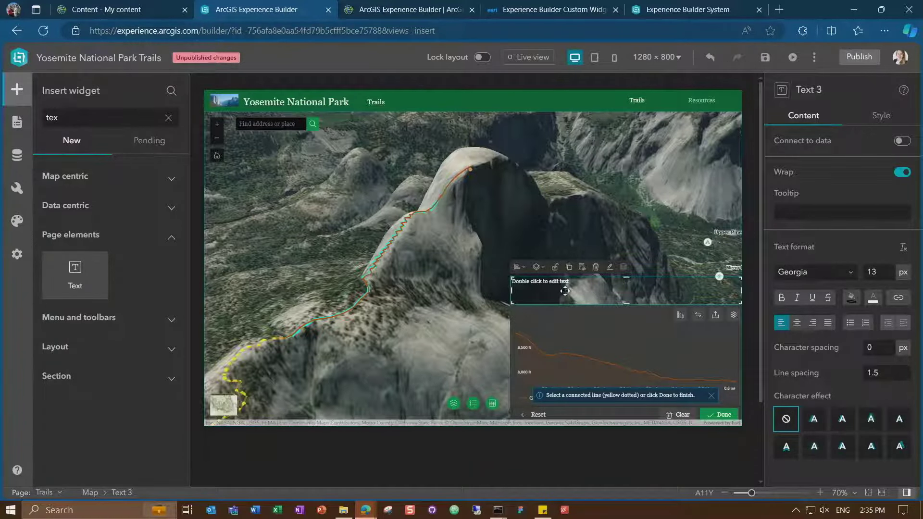
Connect the new text widget to the Elevation Profile statistics output data
click(903, 140)
click(847, 175)
click(721, 165)
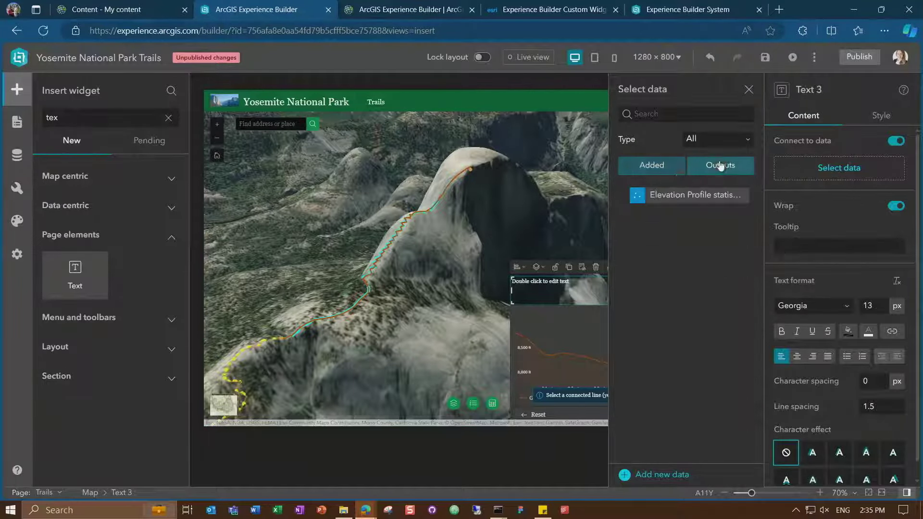
click(679, 196)
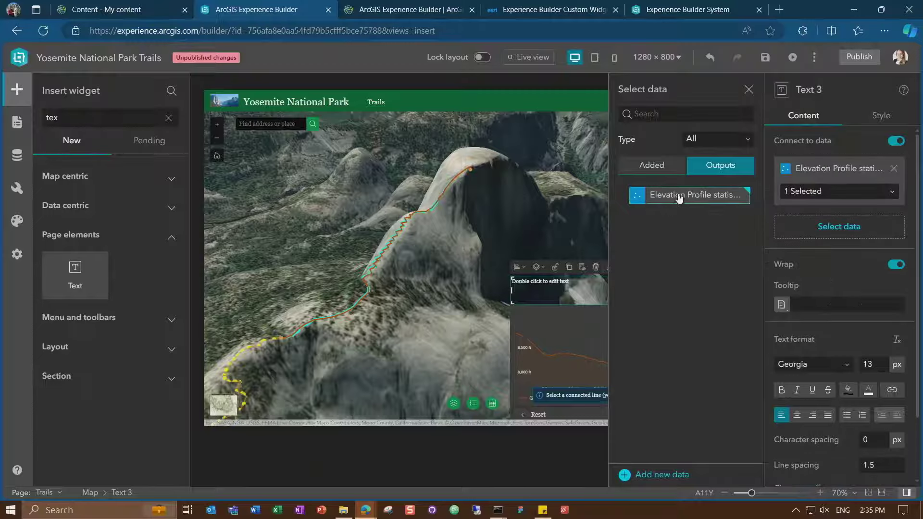
click(749, 90)
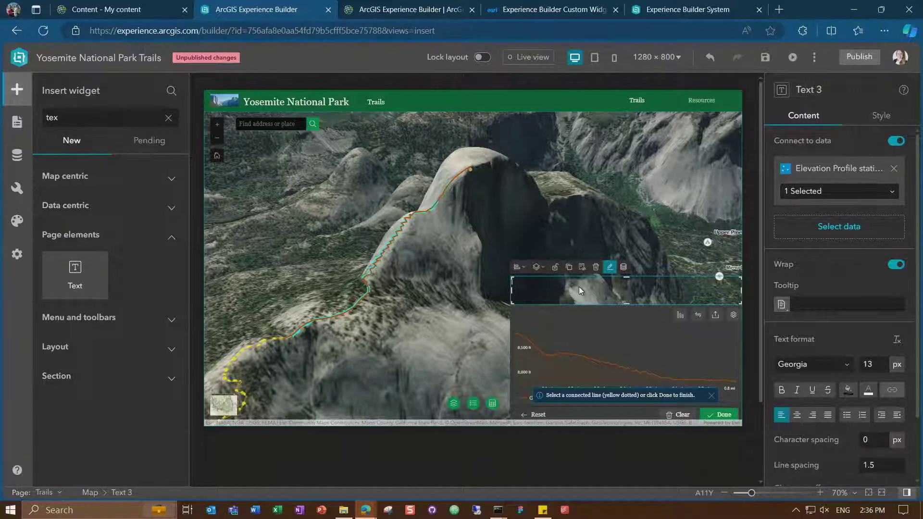
Enter "This trail is" in the text widget and insert the MAXDistance attribute as dynamic content from the Default data view
text(This trail is)
click(623, 267)
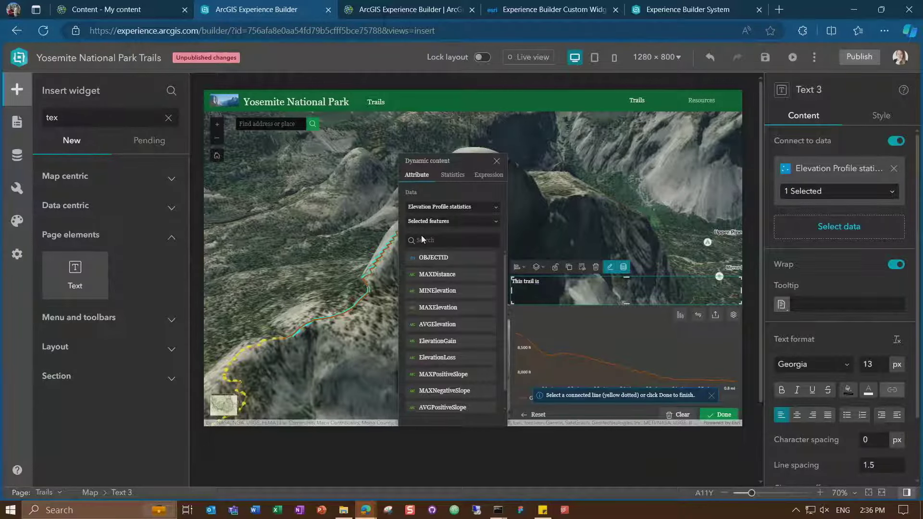
click(456, 221)
click(435, 236)
click(450, 276)
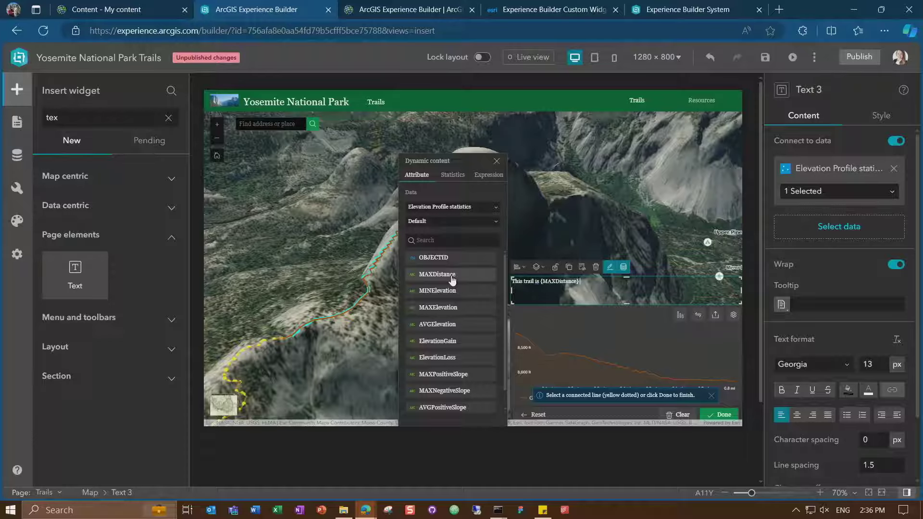
Complete the sentence with "long with", the ElevationGain attribute and "of elevation gain"
text(long with)
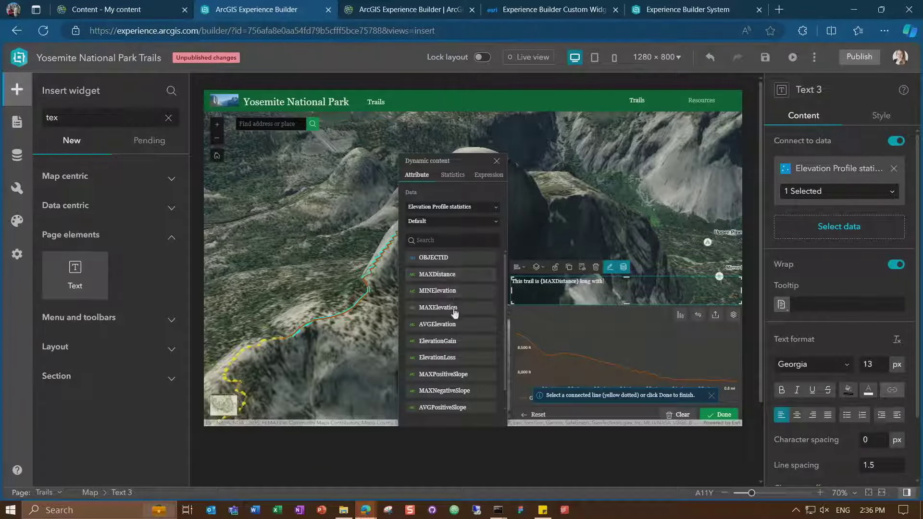
click(451, 341)
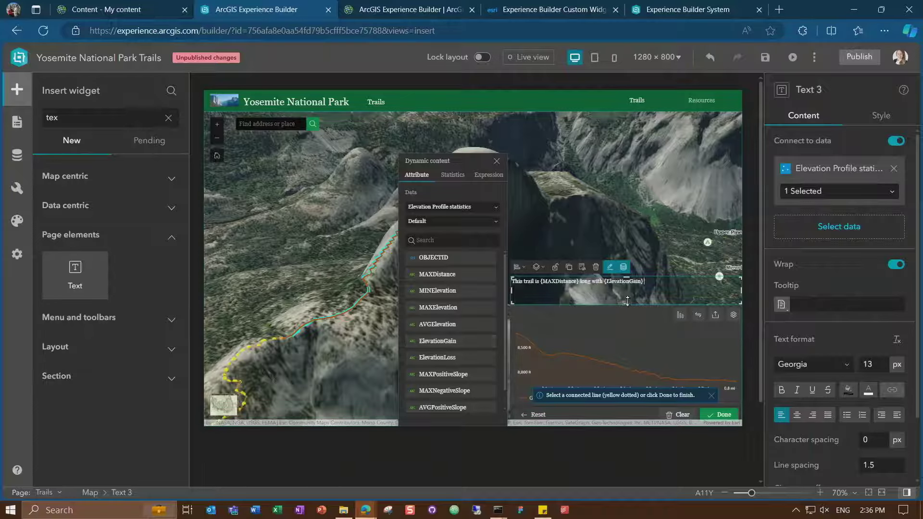
text(of elevation gain)
click(625, 323)
click(678, 296)
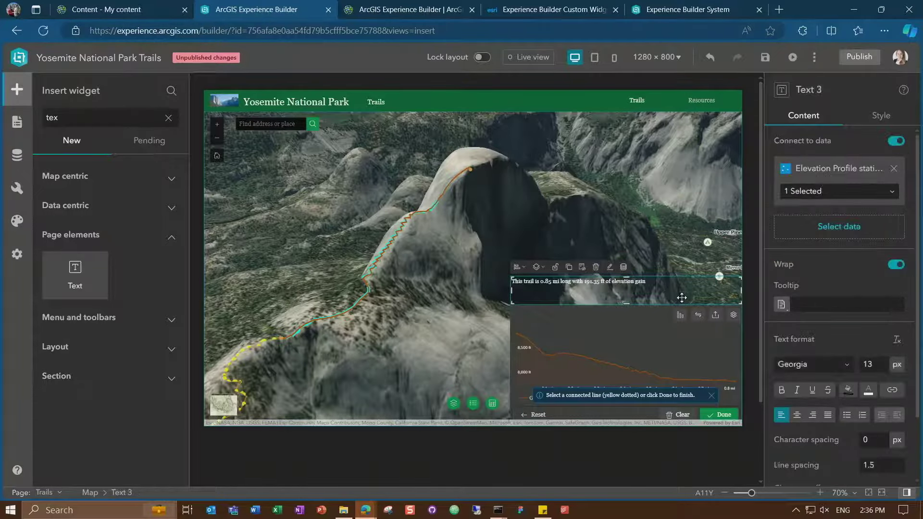
Set the trail summary text to 20 px and center it
double_click(879, 361)
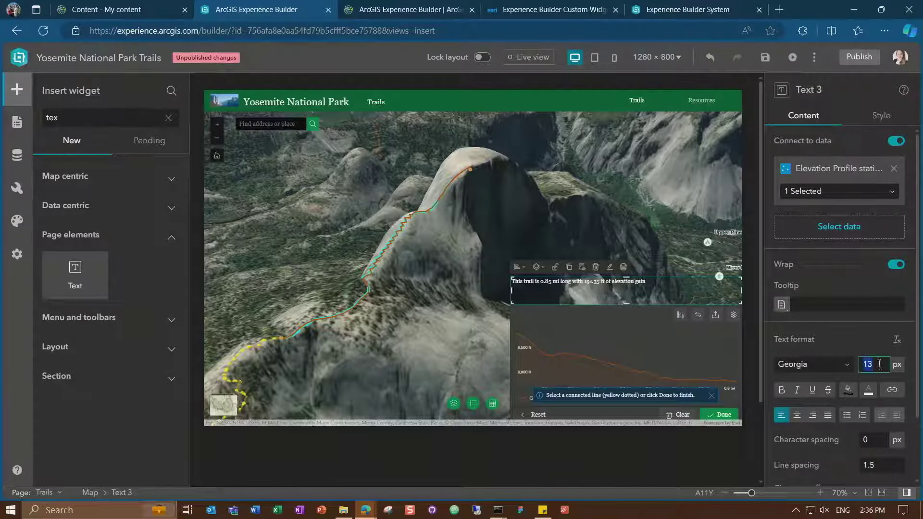
text(20)
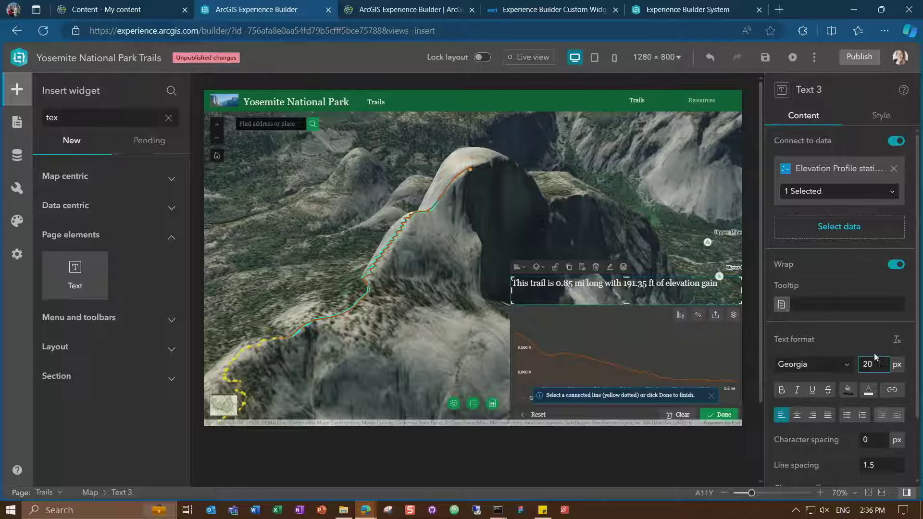
click(797, 414)
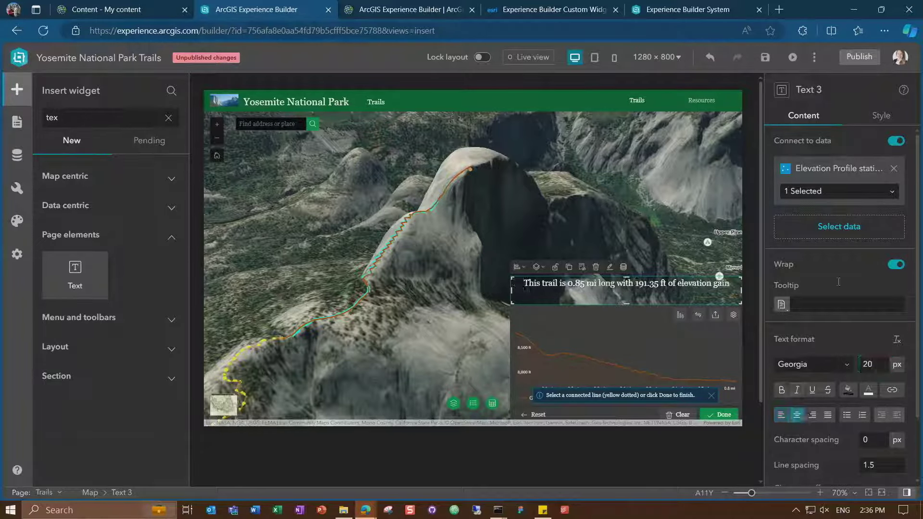
Give the trail summary text widget a grey background
click(882, 120)
scroll(871, 348, down, 3)
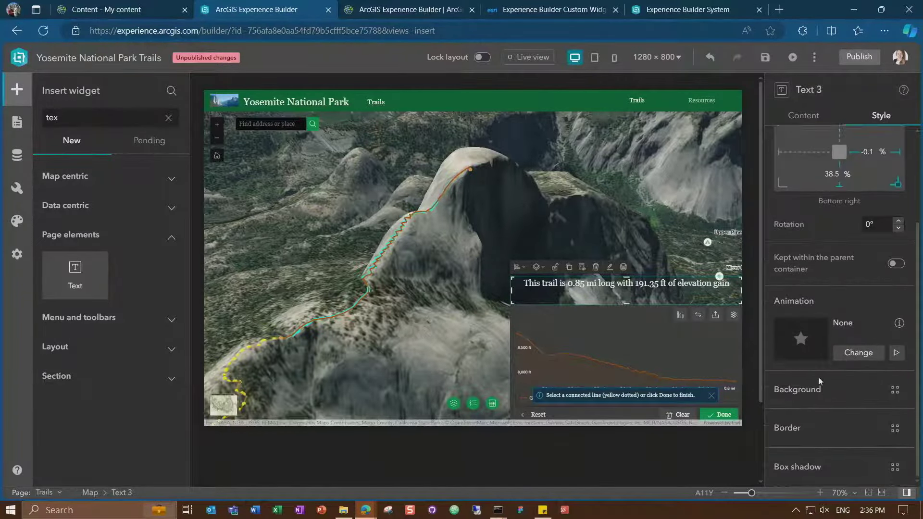
click(896, 390)
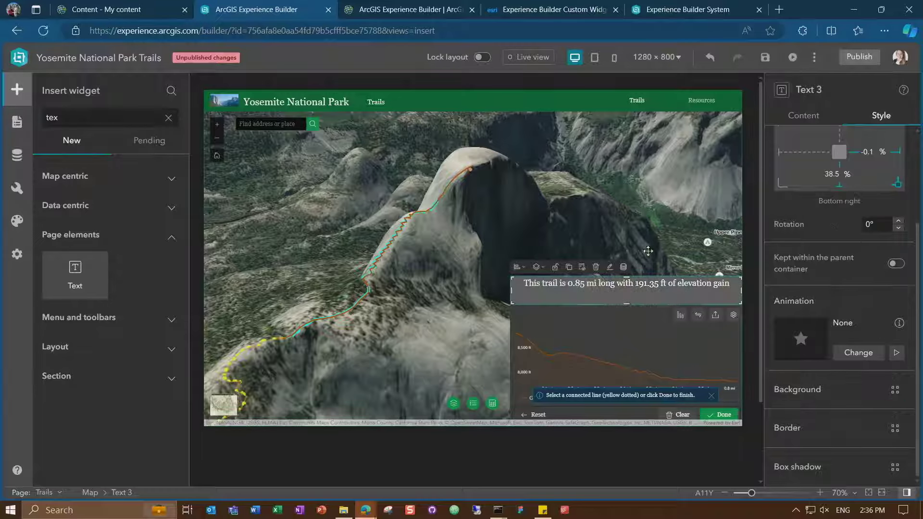
Reduce the trail summary text's height and test it in live view by extending the profile along two connected trail segments
drag(628, 277, 566, 311)
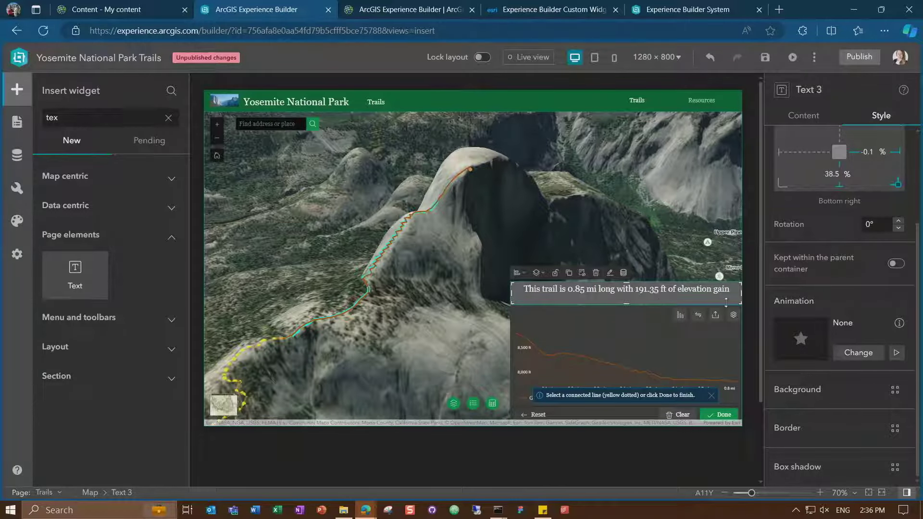
click(529, 57)
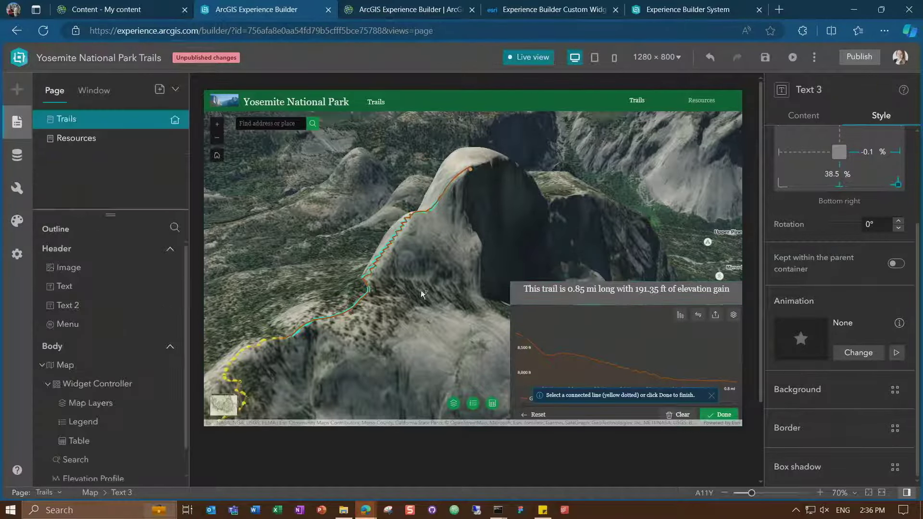
drag(420, 290, 473, 222)
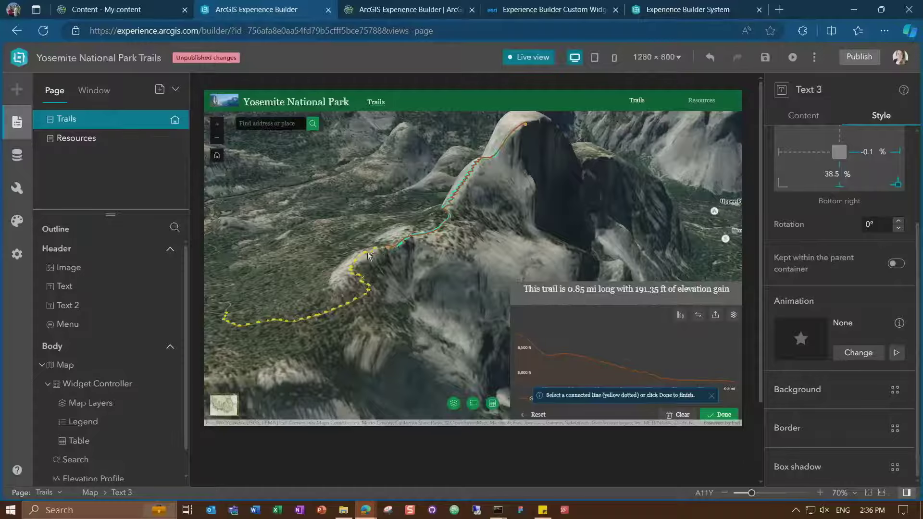
click(336, 277)
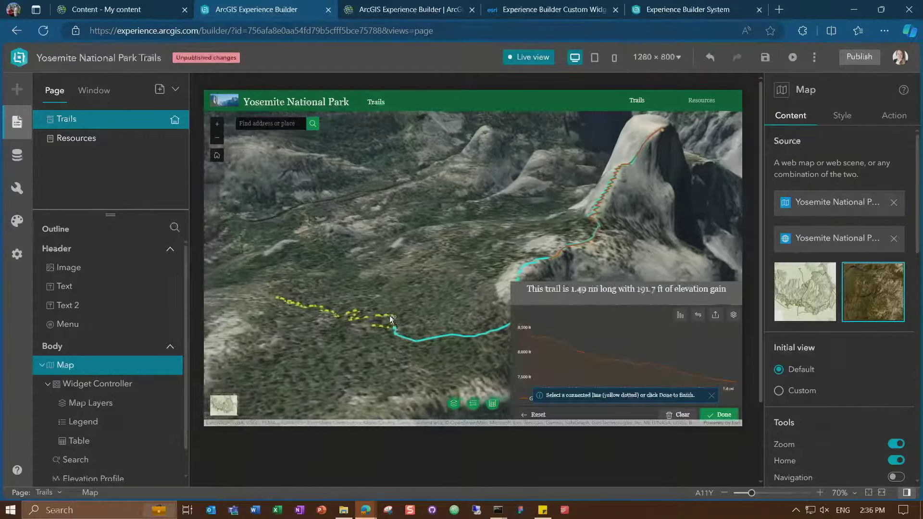
click(394, 314)
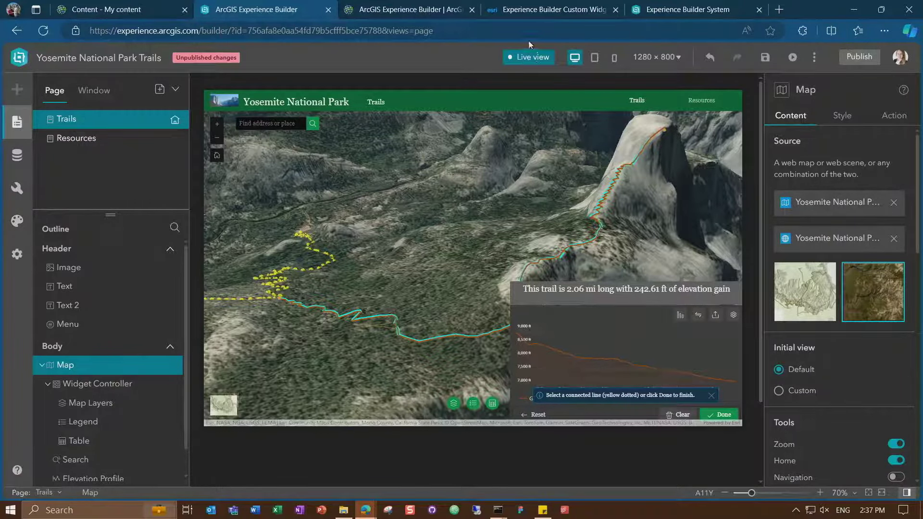
click(528, 57)
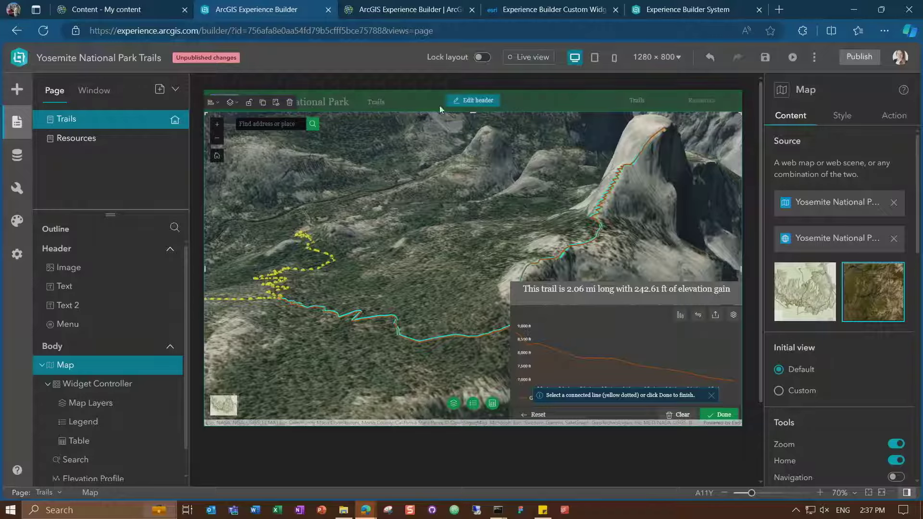
Connect the "Trails" text in the header to the Trails layer of the Yosemite National Park web scene
click(469, 100)
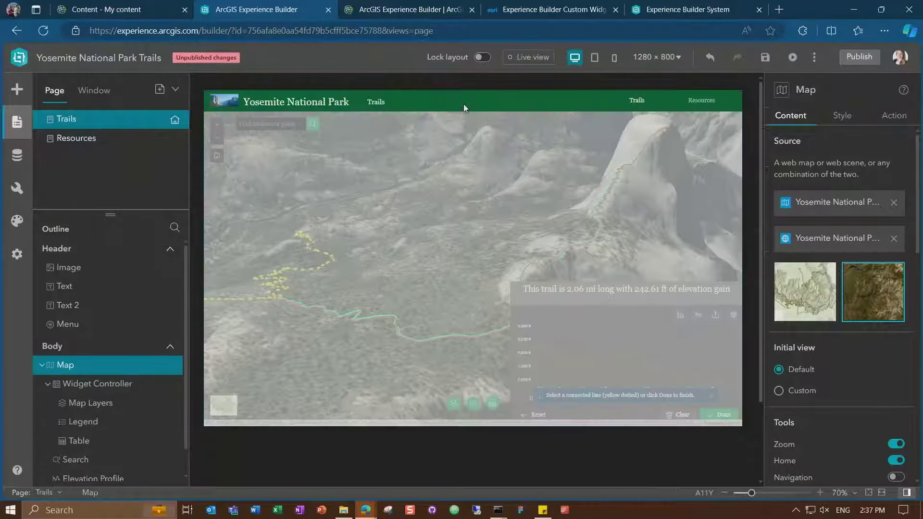
click(384, 101)
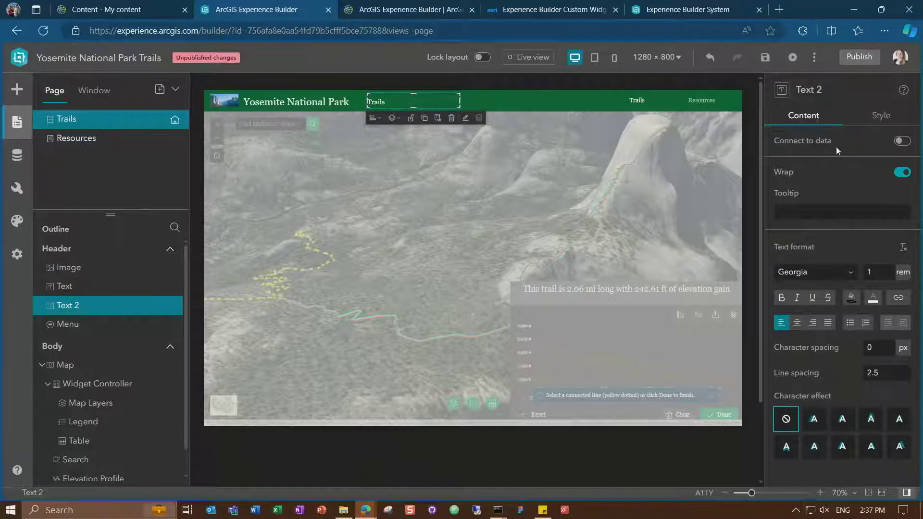
click(902, 142)
click(823, 167)
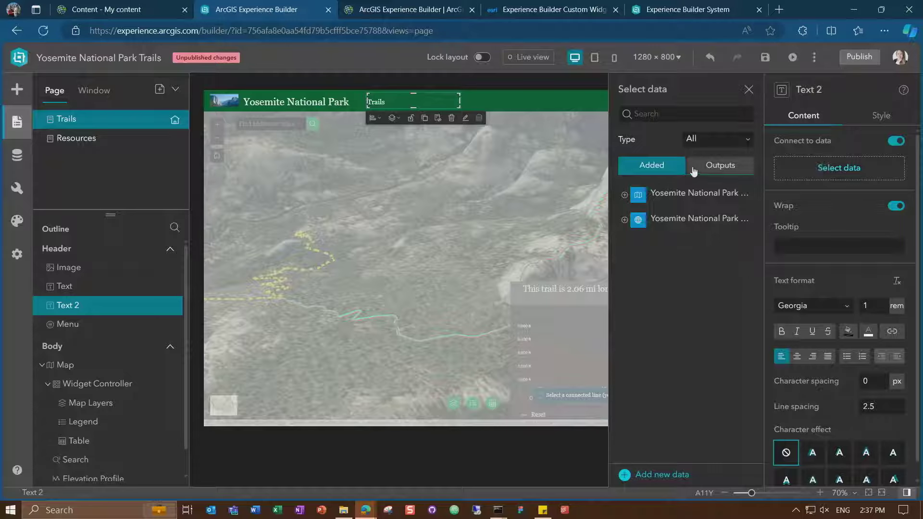
click(625, 218)
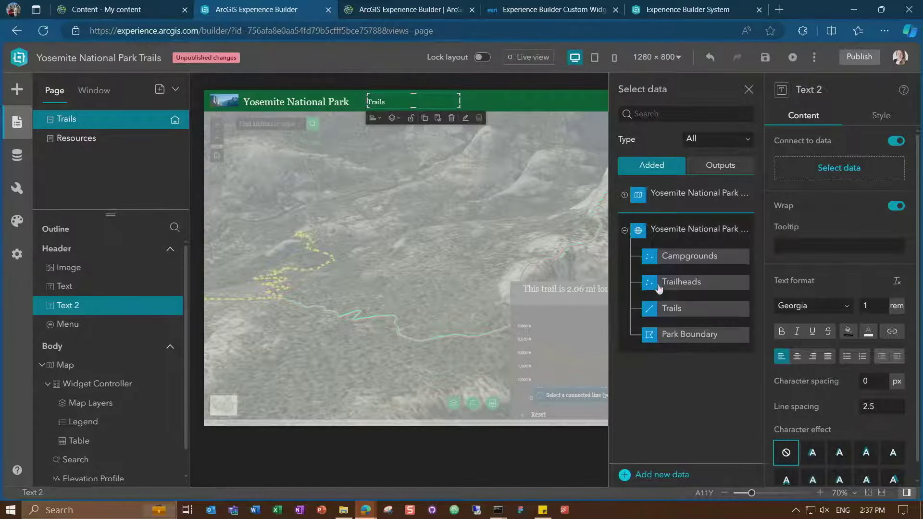
click(661, 314)
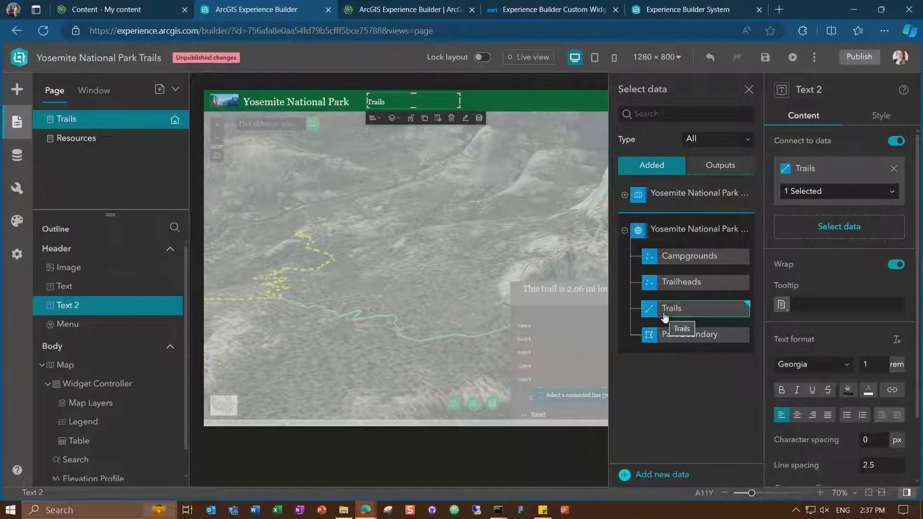
click(749, 89)
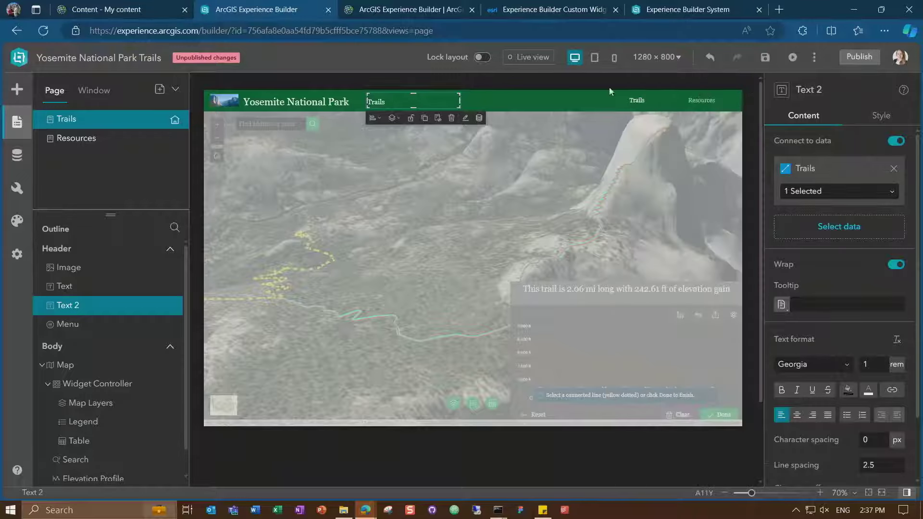
Insert the COUNT statistic of the Trail Name field, from the Default data view, before the word "Trails" in the header text
double_click(374, 100)
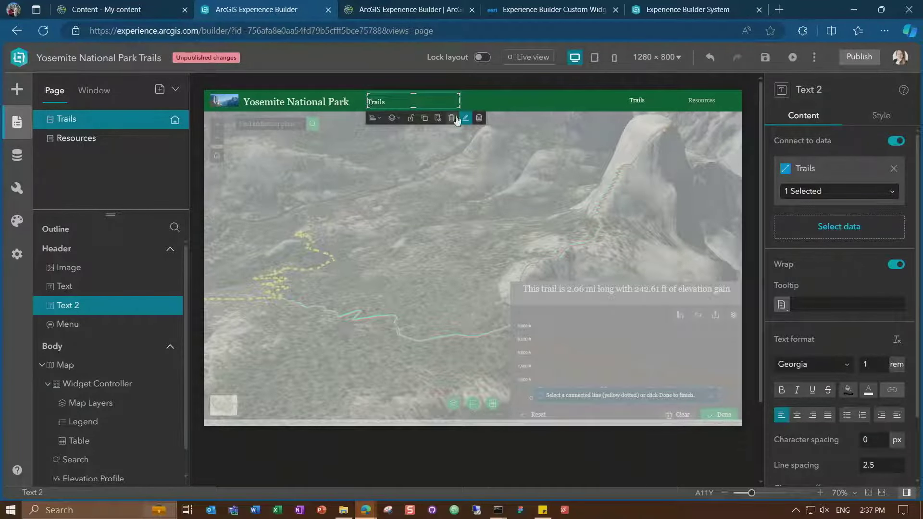
click(479, 118)
click(515, 116)
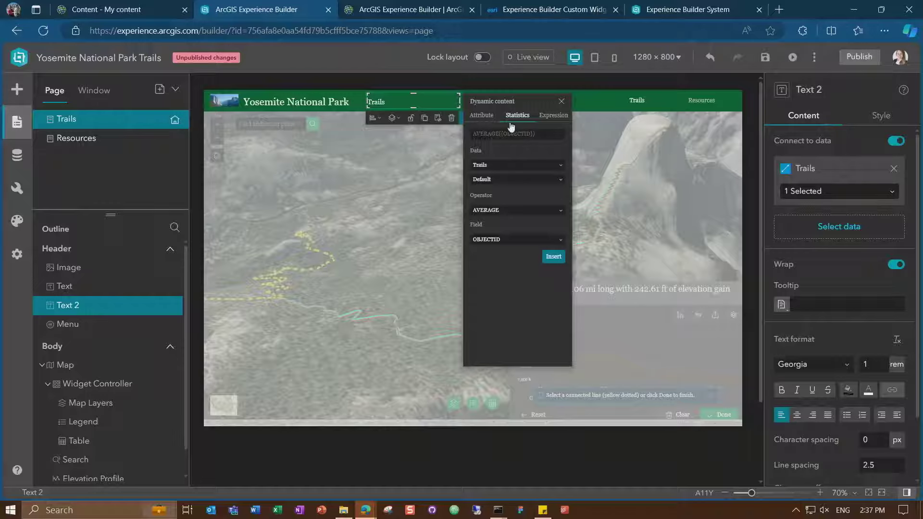
click(821, 493)
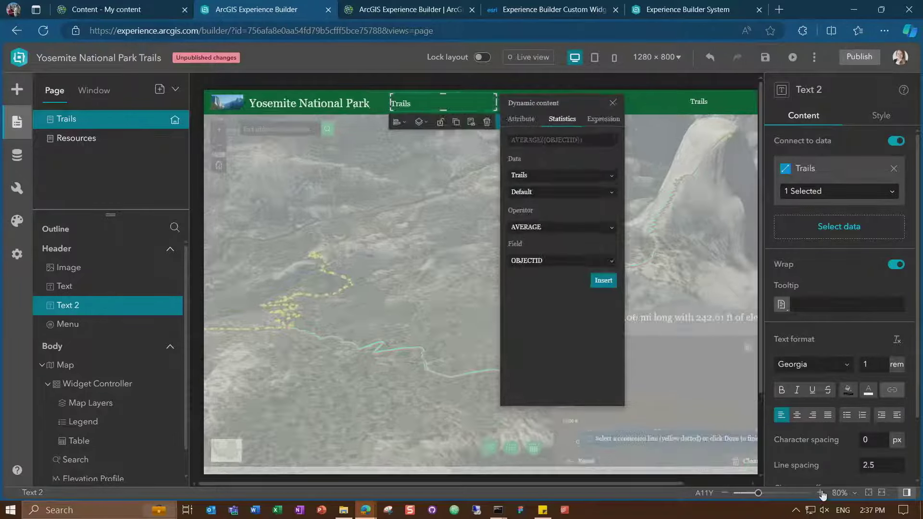
click(820, 493)
drag(499, 484, 542, 483)
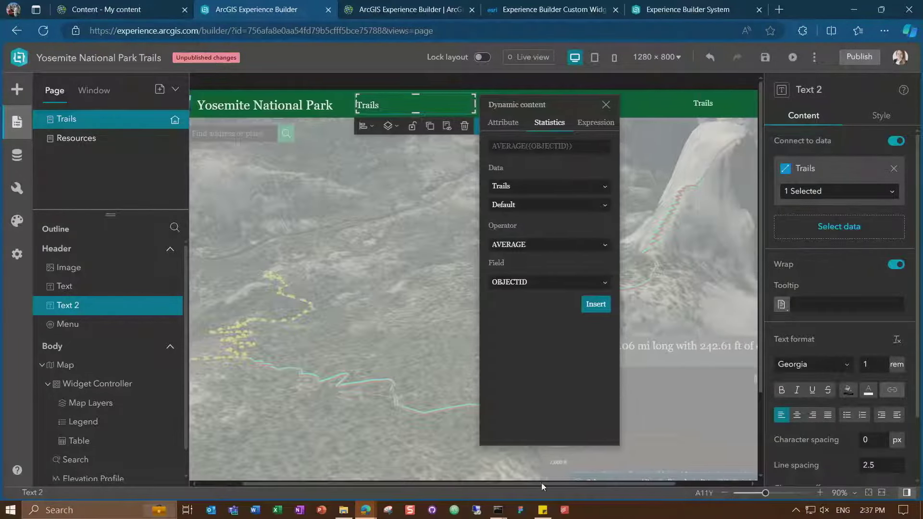
click(521, 245)
click(537, 283)
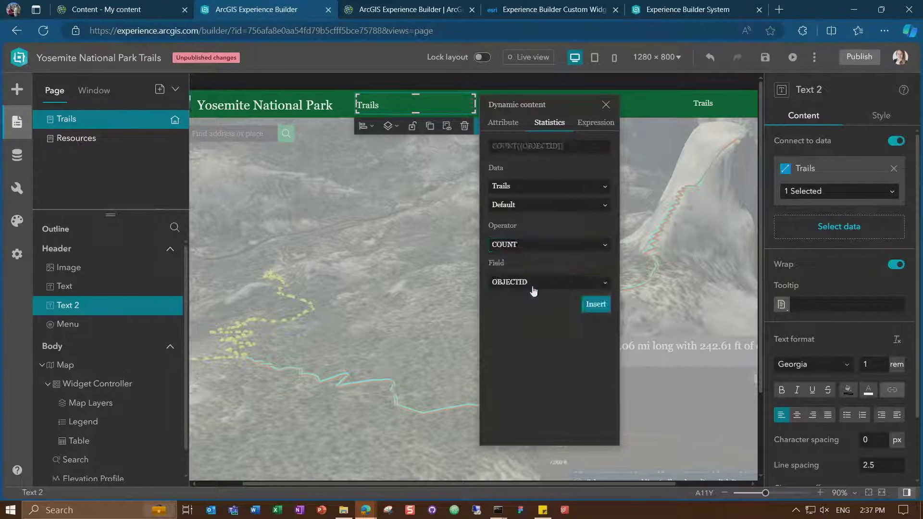
click(535, 284)
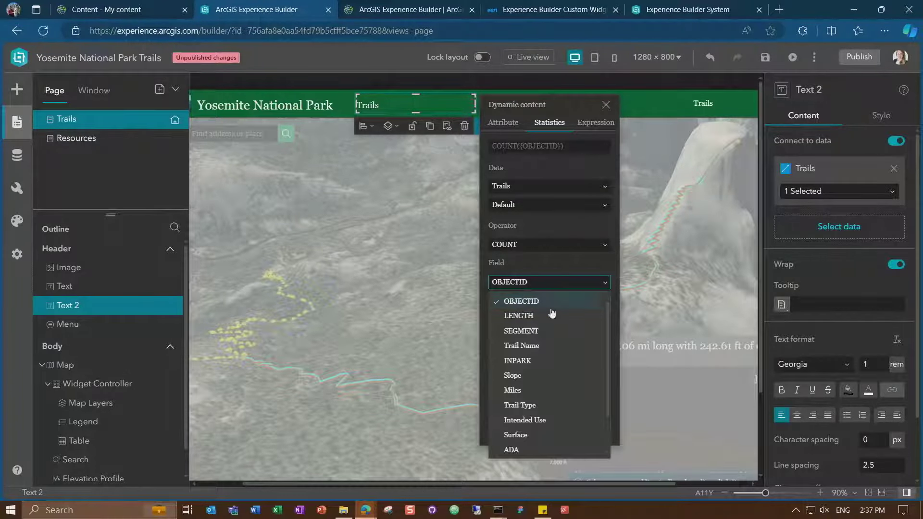
click(552, 347)
click(585, 310)
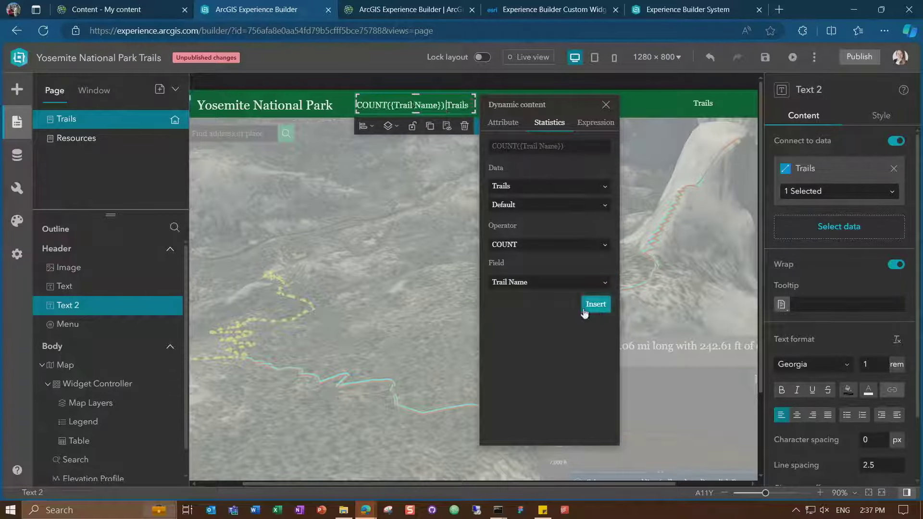
click(426, 211)
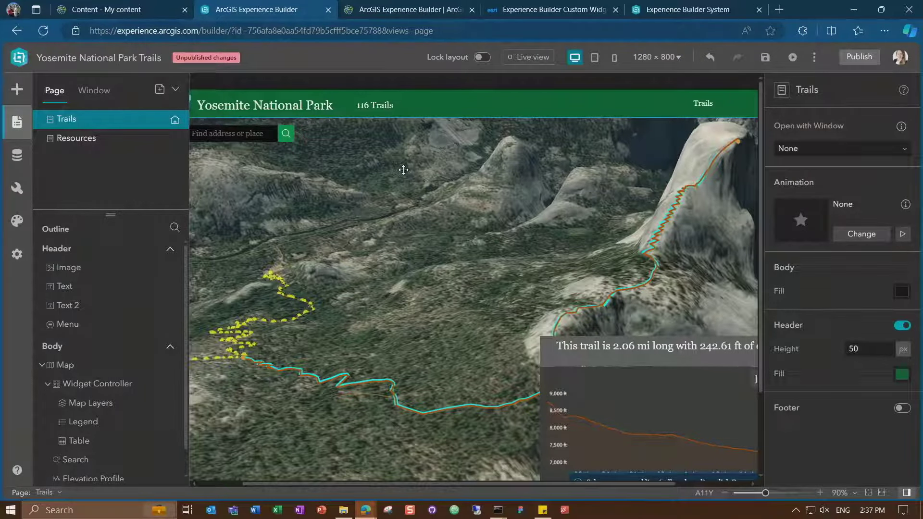
Reopen the header's trail count text for editing and add a comma after "Trails"
click(475, 101)
click(431, 101)
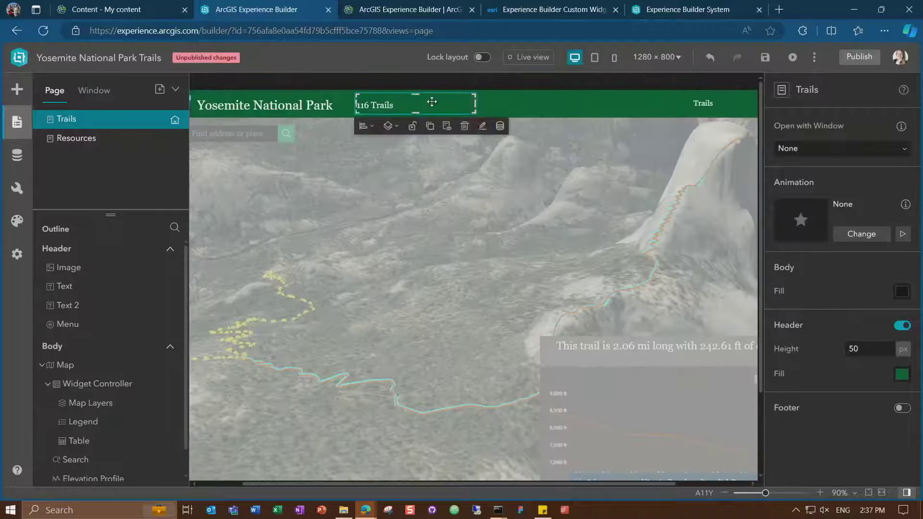
click(434, 105)
click(469, 105)
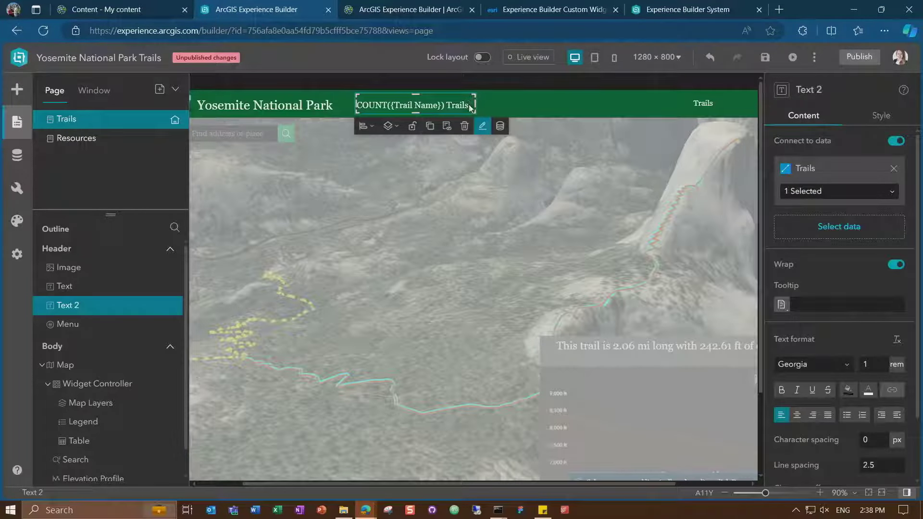
key(ctrl+z)
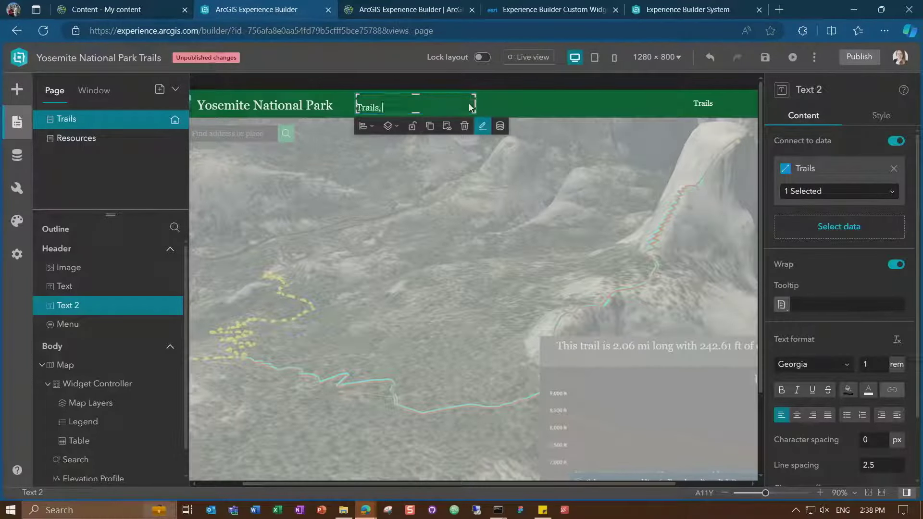
text(,)
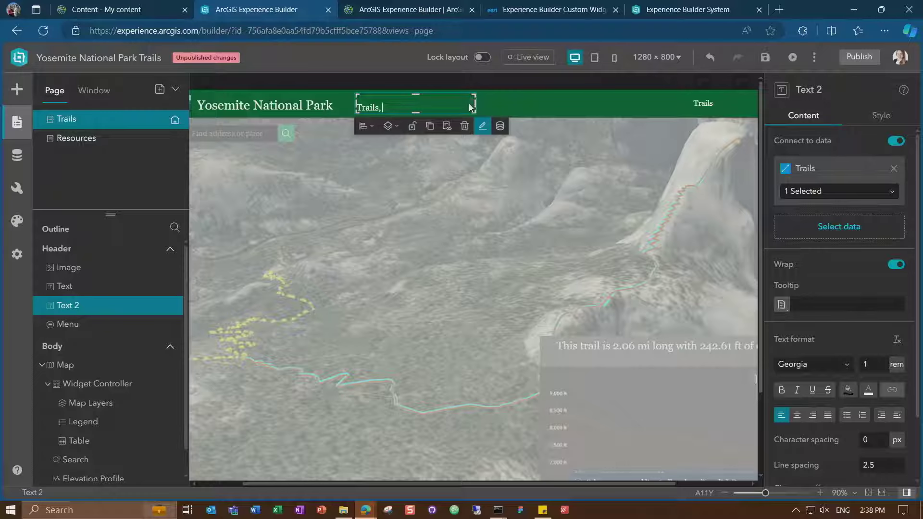
Build a dynamic content expression SUM({Miles}) using the Default view of the Trails data
click(500, 126)
click(595, 123)
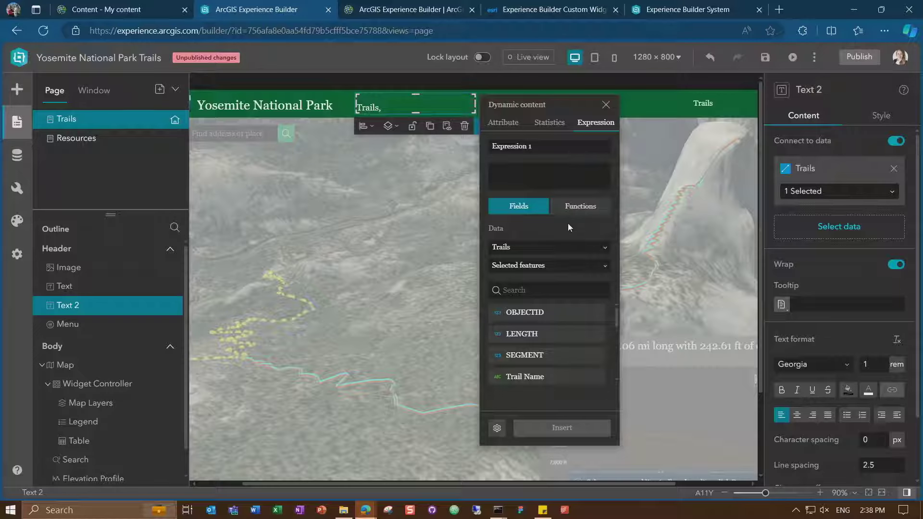
click(577, 212)
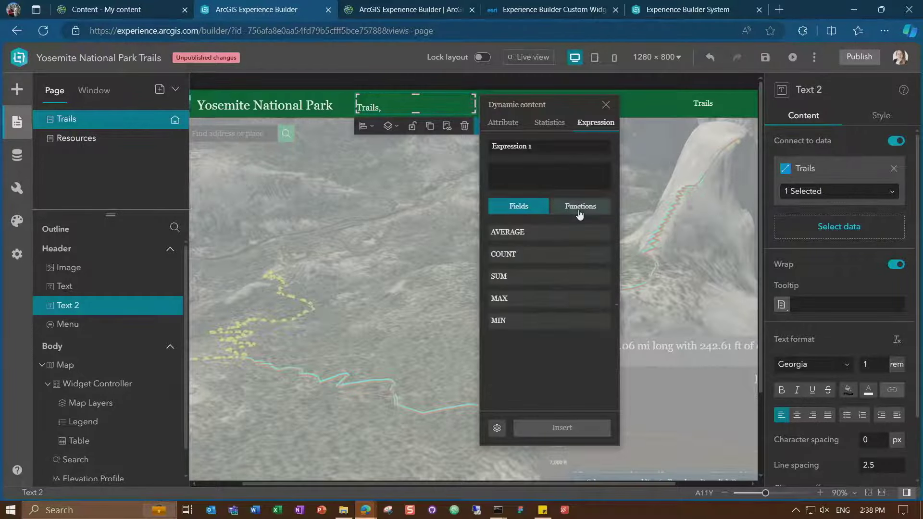
click(520, 280)
click(523, 221)
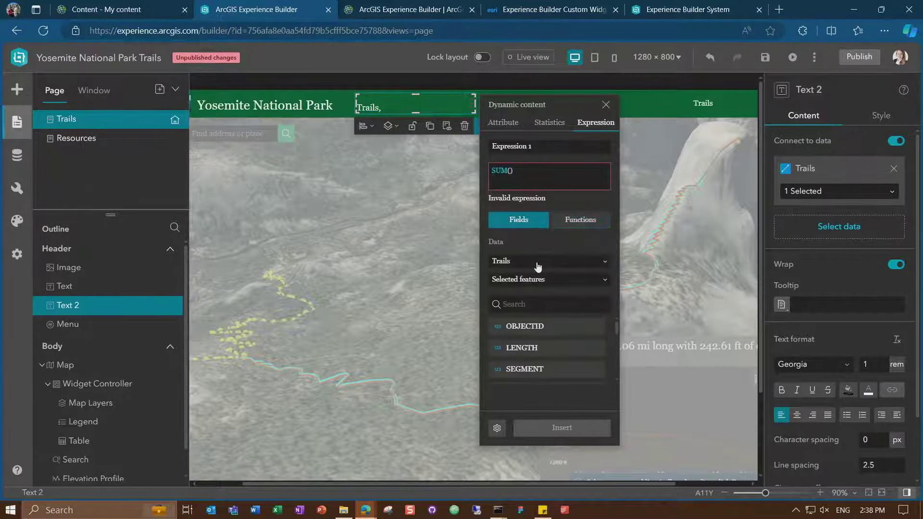
click(548, 280)
click(540, 312)
scroll(542, 354, down, 1)
scroll(542, 354, down, 1)
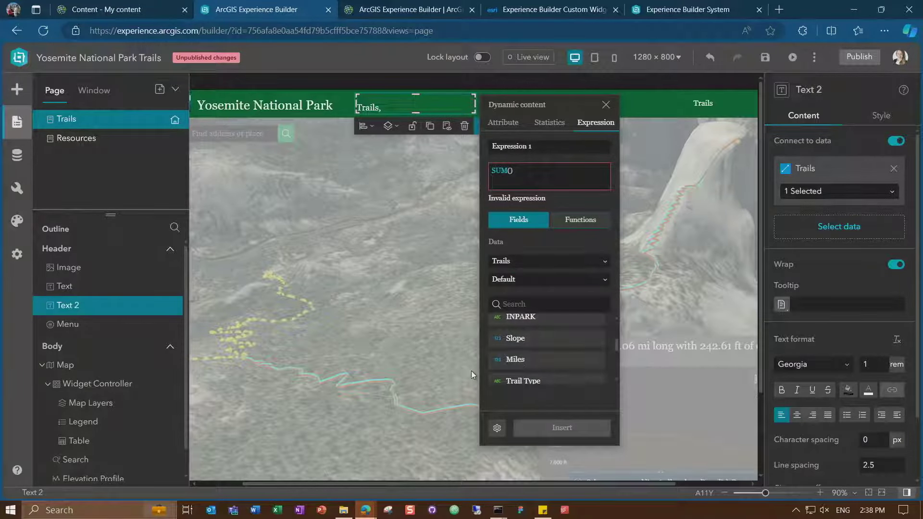
click(515, 359)
Enable number formatting with 0 to 0 decimal places, insert the expression after the comma and follow it with "miles"
click(503, 430)
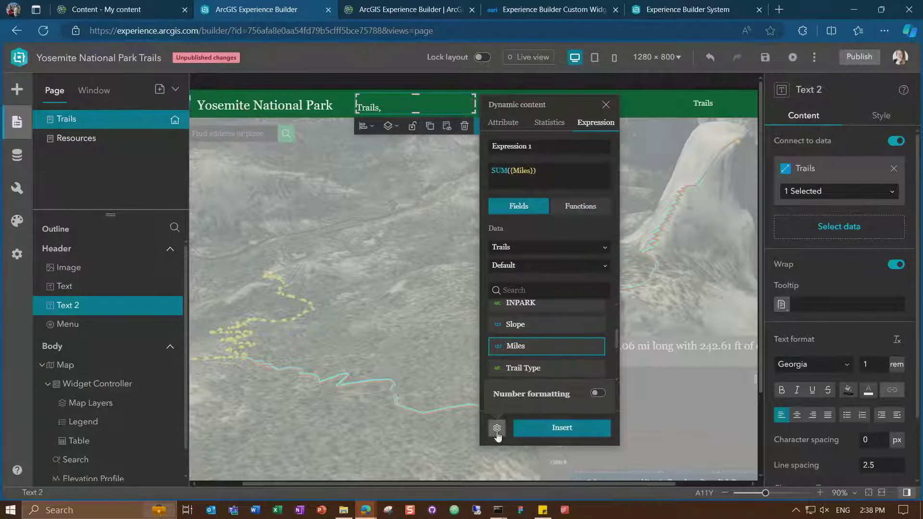
click(598, 396)
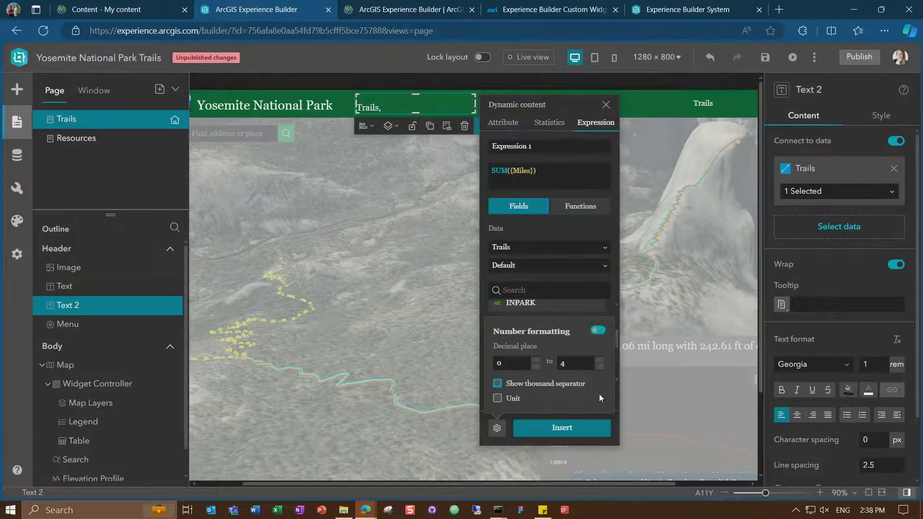
click(577, 361)
key(BackSpace)
text(0)
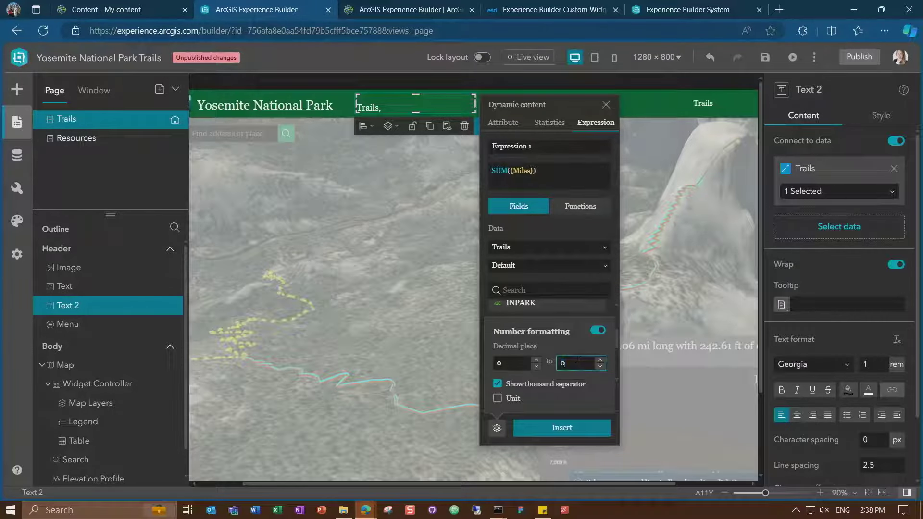
click(562, 429)
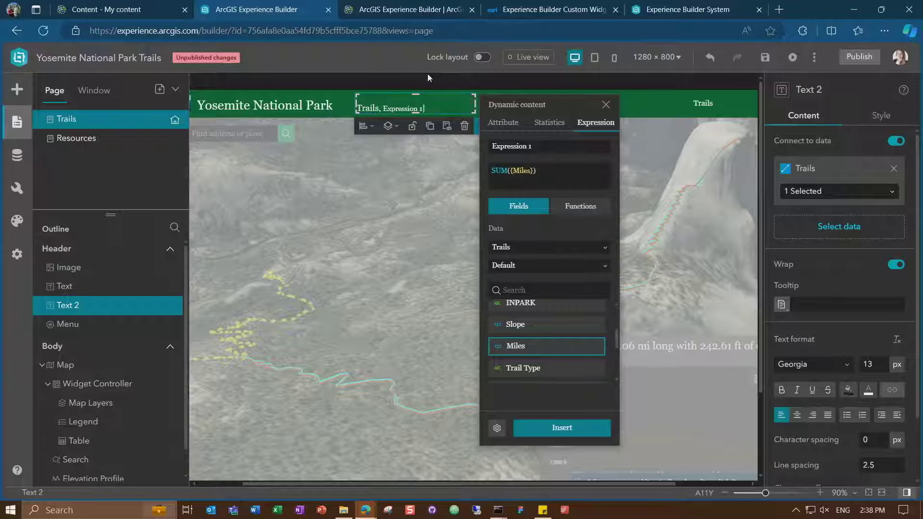
text(miles)
click(418, 182)
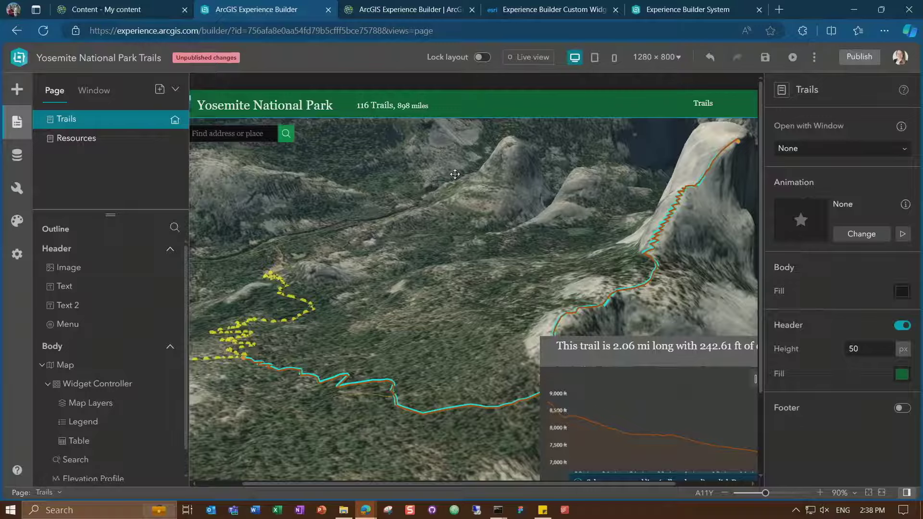
Show the data view choices for the Trails data connected to the header's trail count text
mouse_move(429, 102)
click(500, 105)
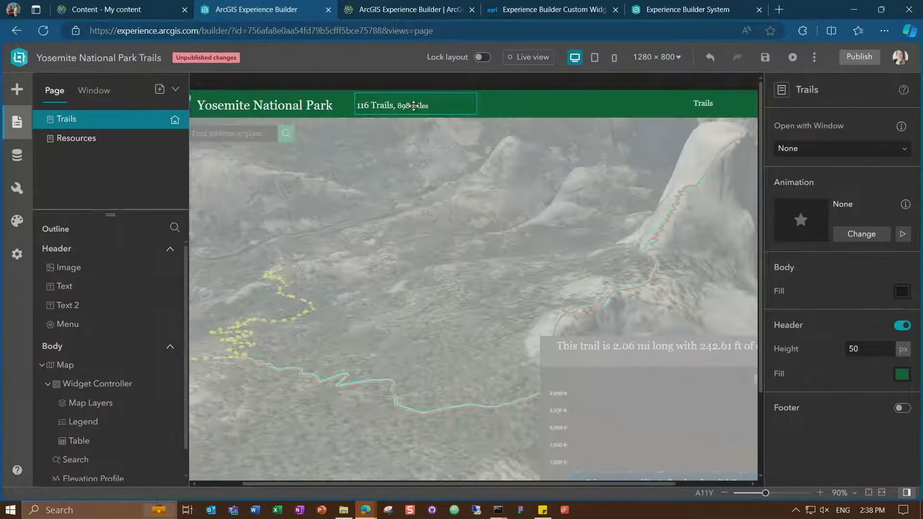
click(412, 105)
click(808, 192)
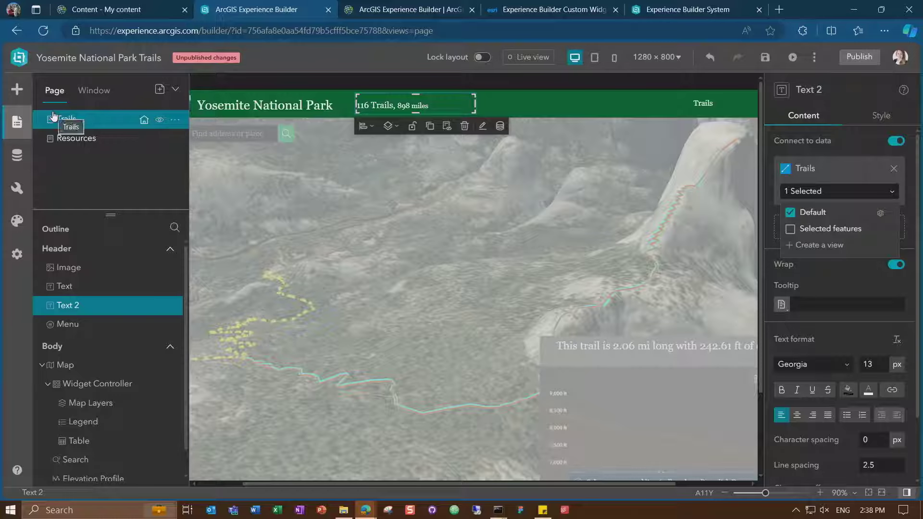
Create a new data view on the web scene's Trails layer and name it "Half Dome"
click(17, 91)
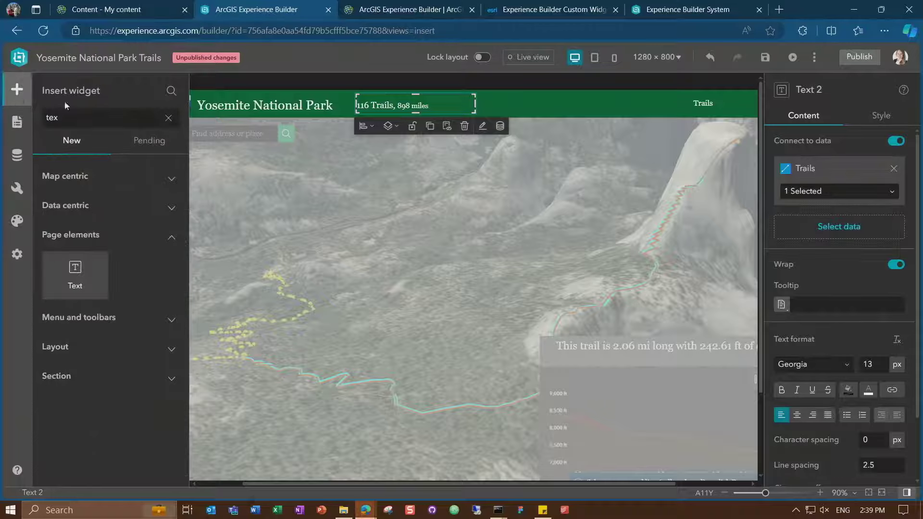
click(17, 155)
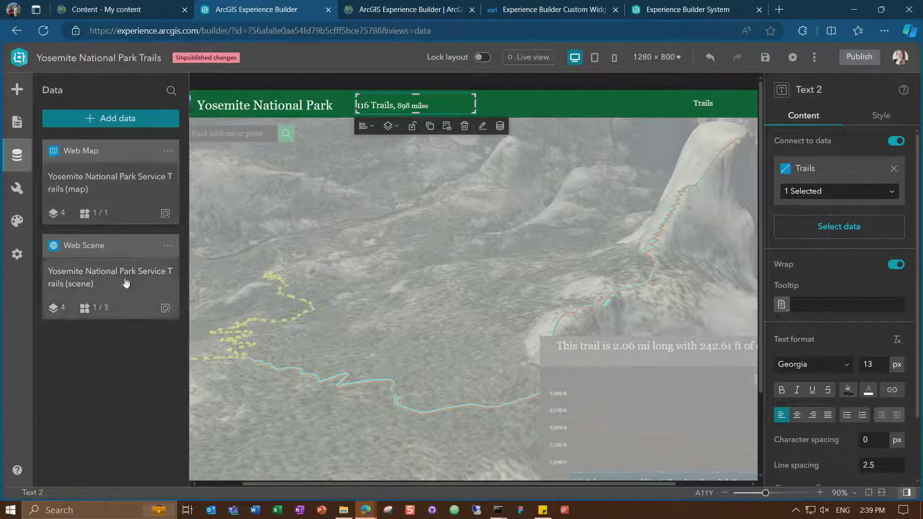
click(114, 281)
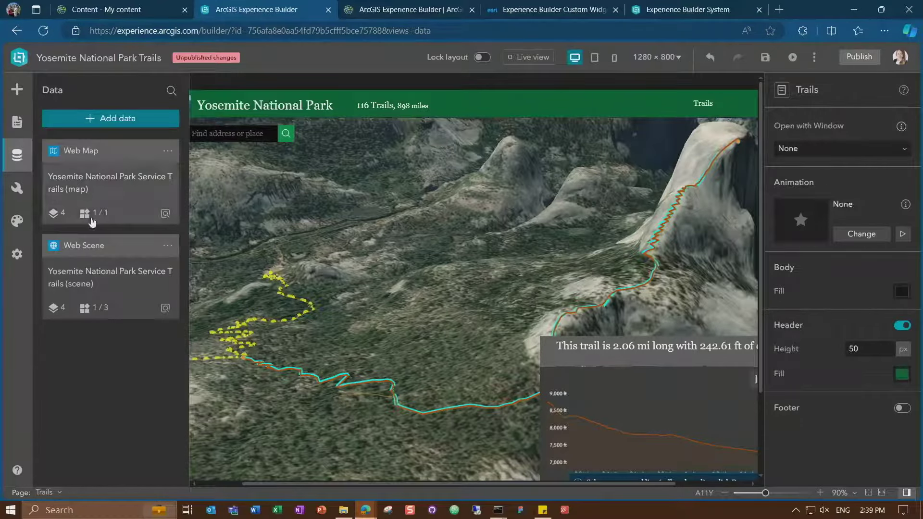
click(97, 275)
click(99, 275)
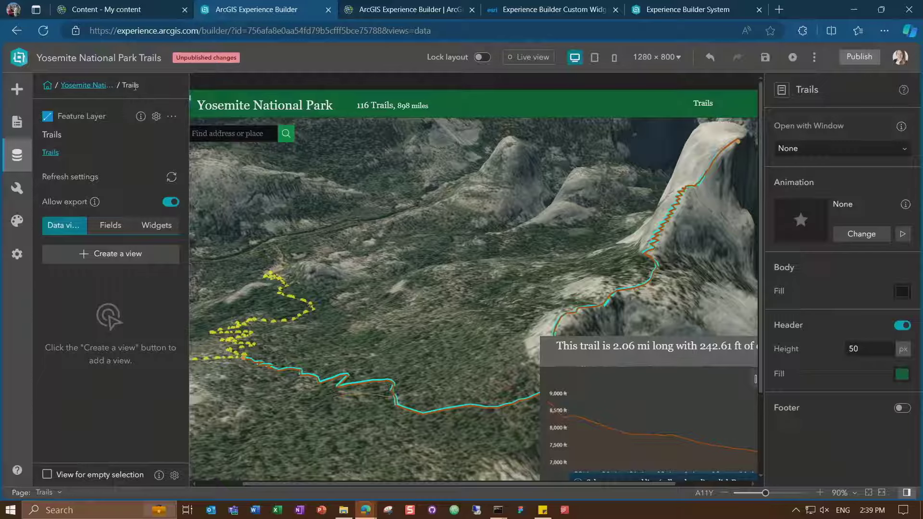
click(126, 262)
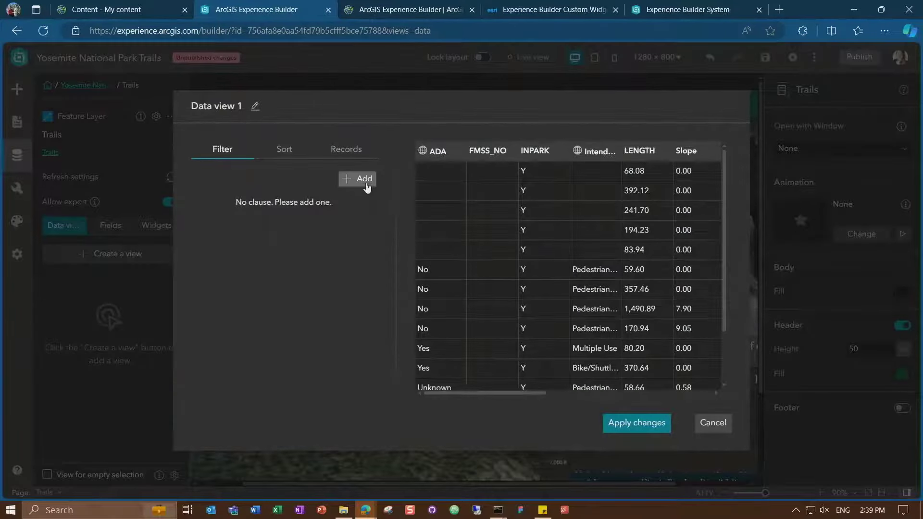
click(256, 106)
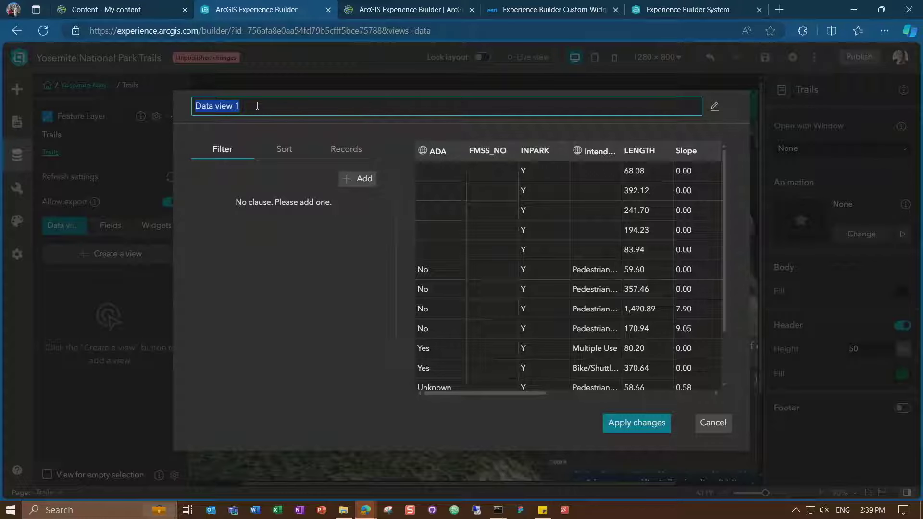
text(Half)
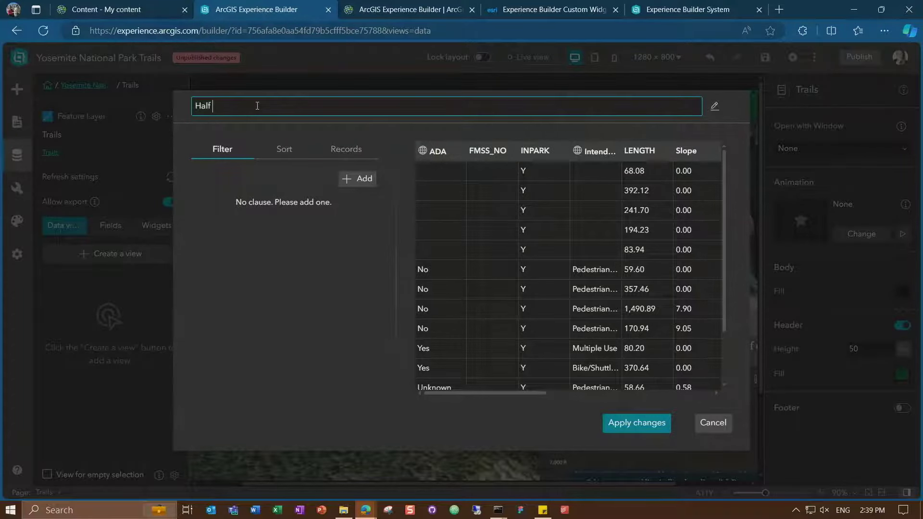
text( Dome)
Filter the Half Dome data view with the clause Trail Name is Half Dome, using the field's unique values, and apply it
click(357, 179)
click(339, 200)
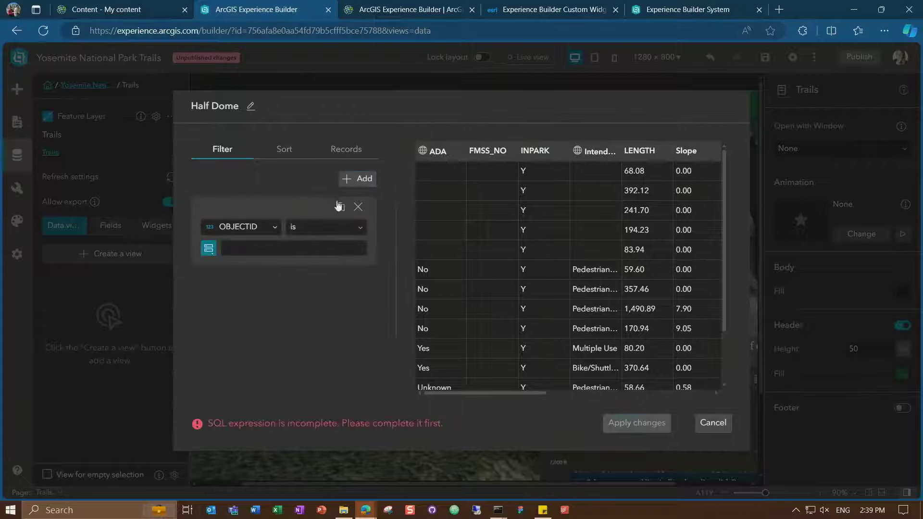
click(241, 227)
click(239, 319)
click(208, 249)
click(213, 325)
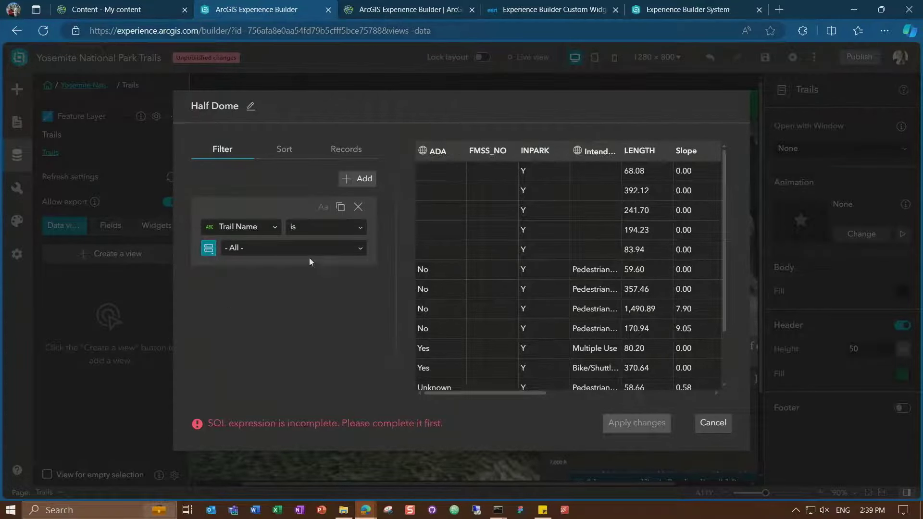
click(339, 249)
text(half)
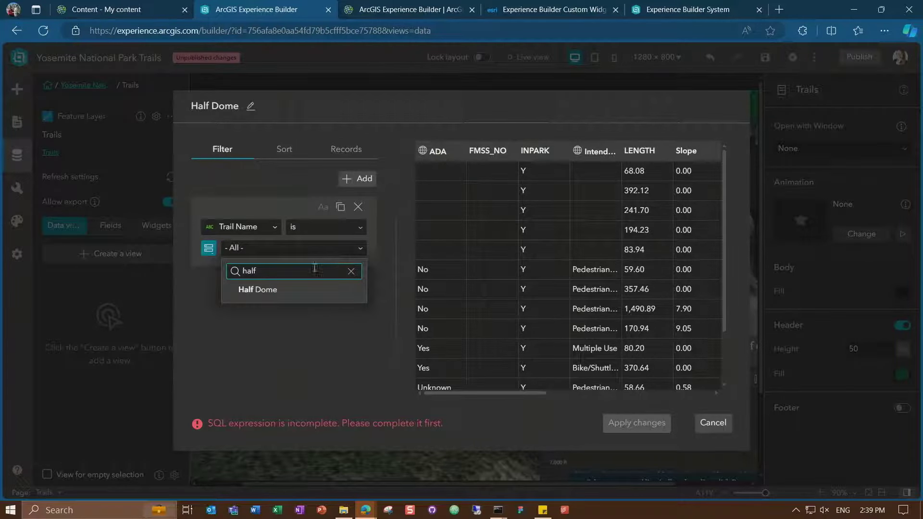
click(268, 290)
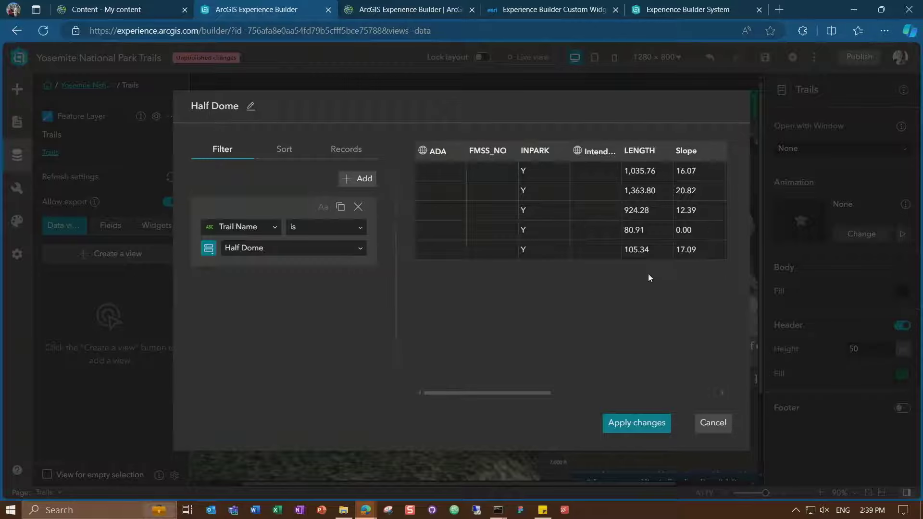
click(649, 423)
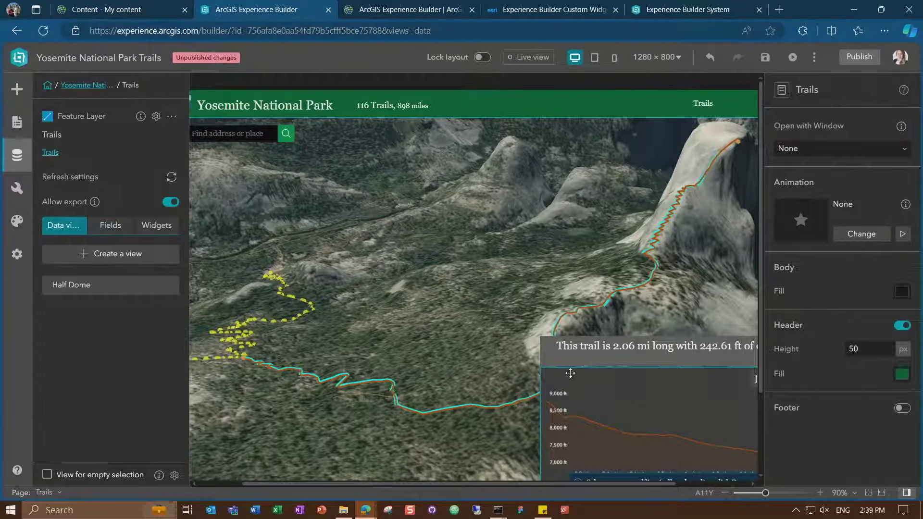
Switch the Table widget's Trails sheet to the Half Dome data view, and close the table
click(882, 493)
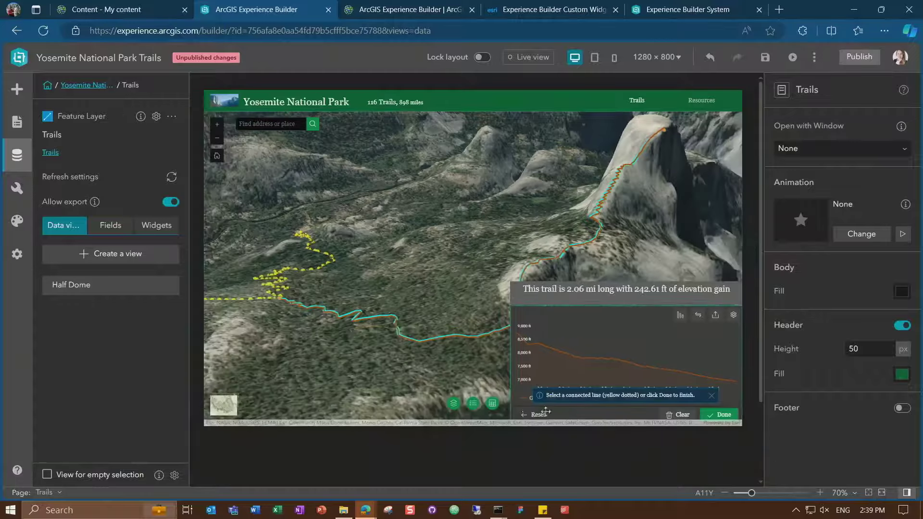
click(492, 404)
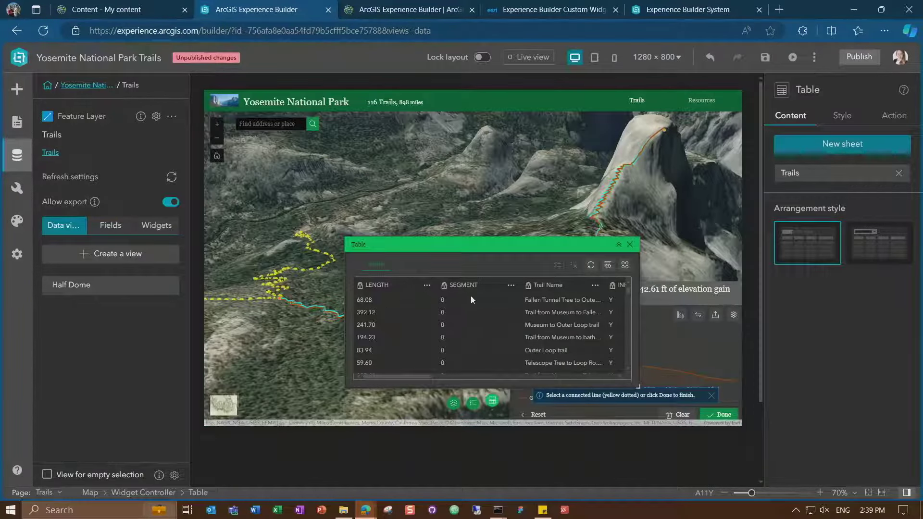
click(804, 179)
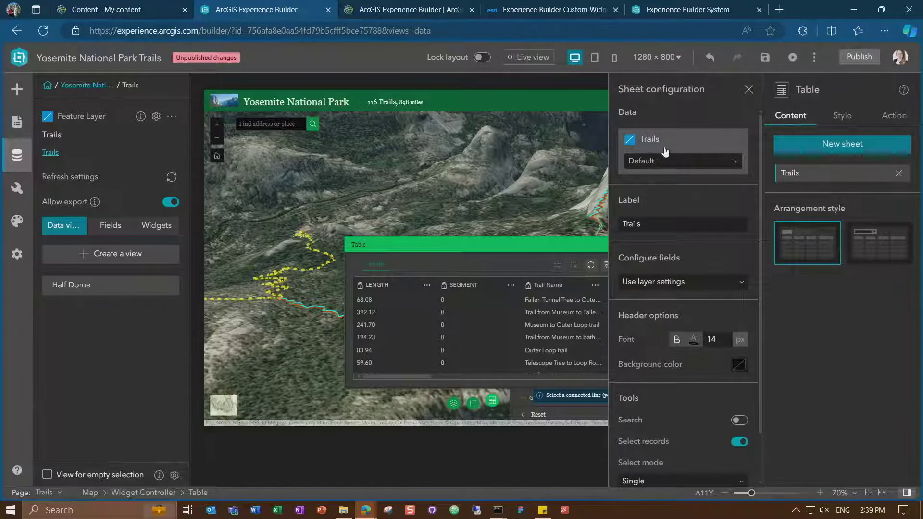
click(665, 163)
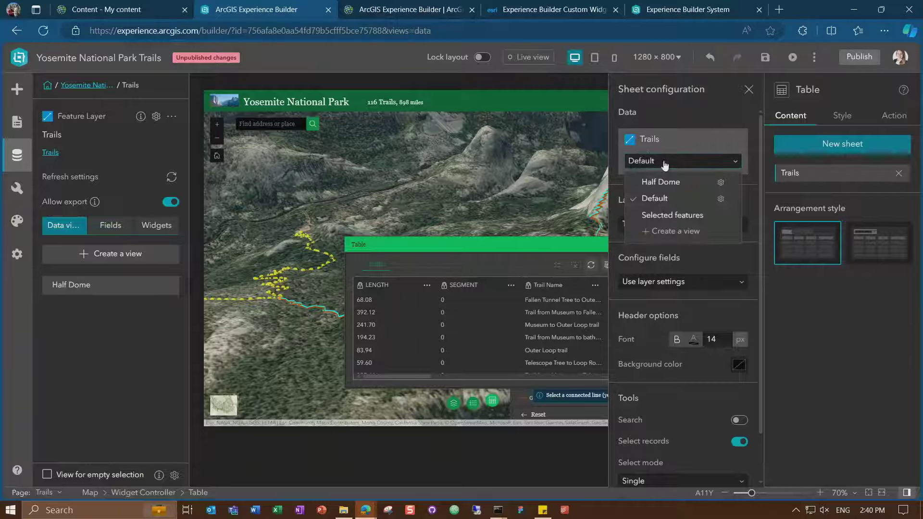
key(Down)
click(683, 181)
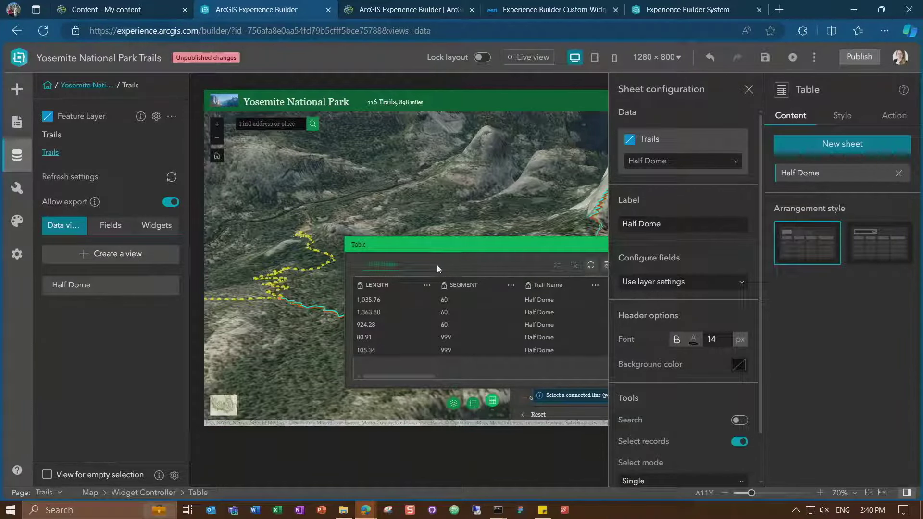
right_click(496, 270)
click(464, 269)
click(749, 89)
mouse_move(736, 100)
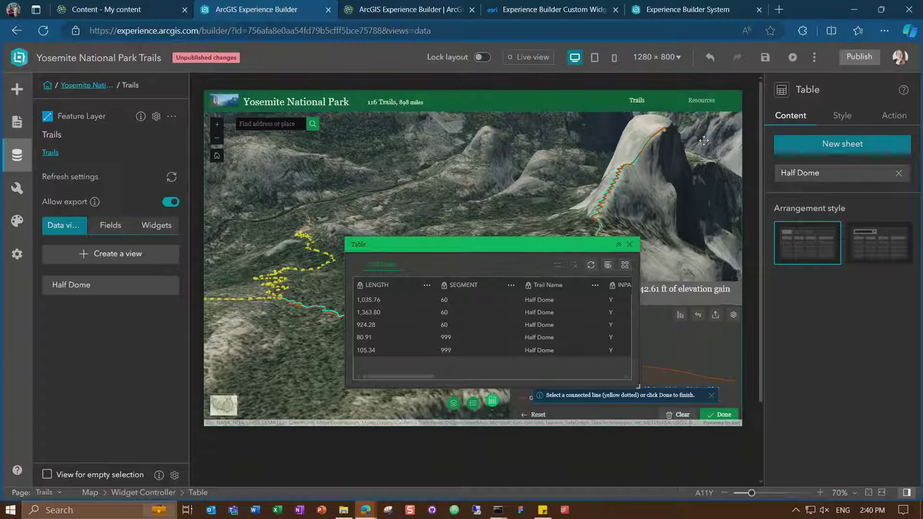
right_click(620, 247)
click(619, 246)
click(630, 244)
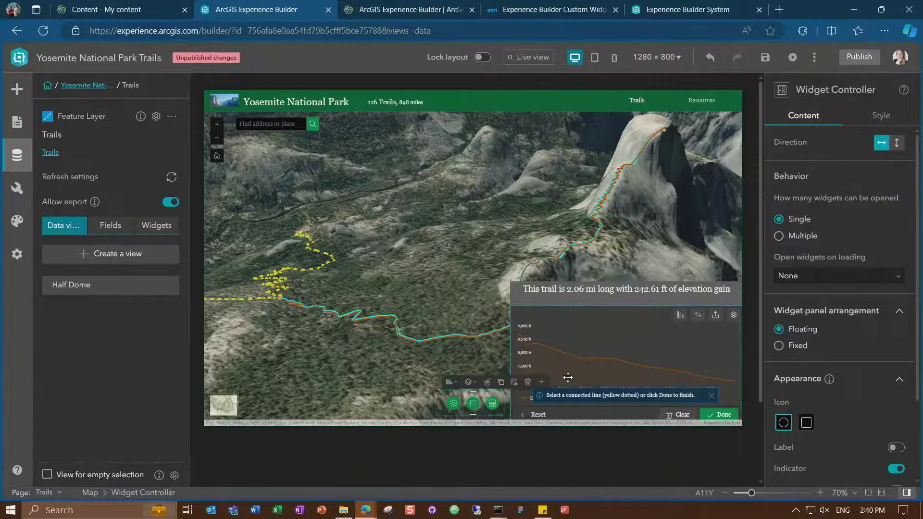
Reset the elevation profile in live view and return to editing the page
click(544, 63)
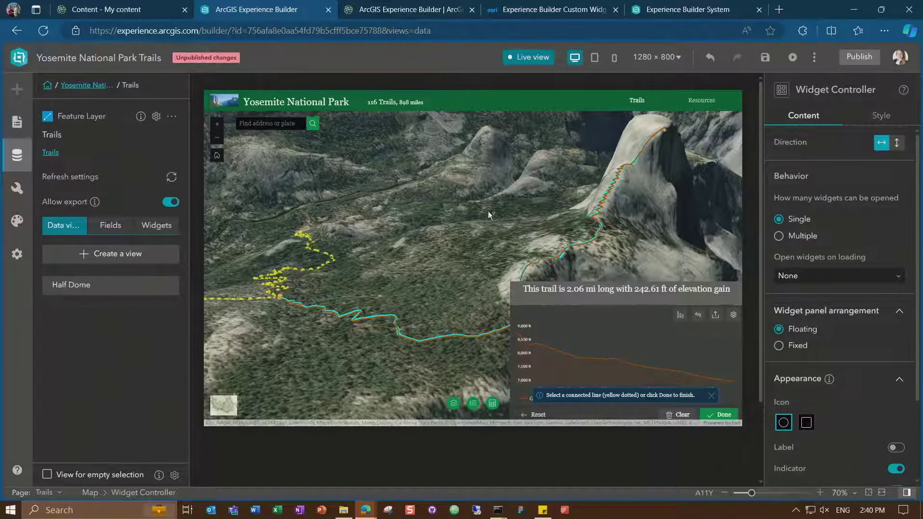
click(535, 415)
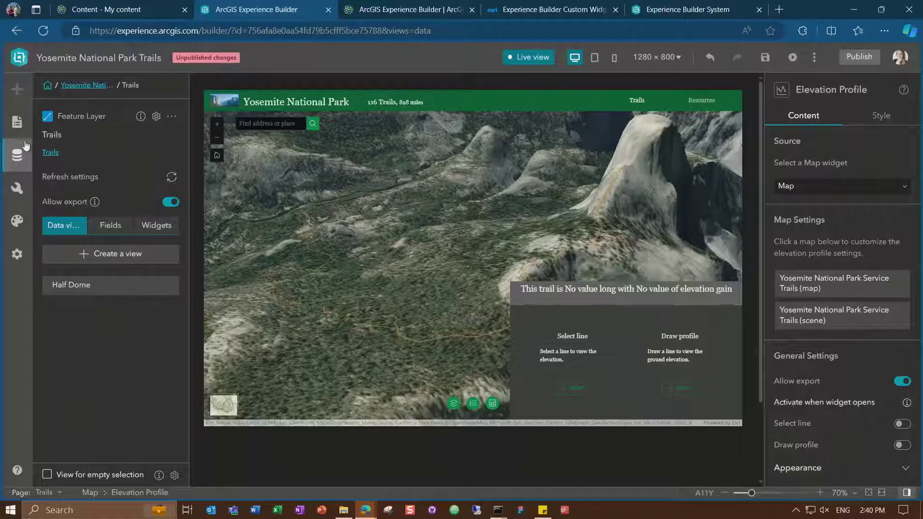
click(515, 58)
Add a Feature Info widget over the map's upper-right corner and shrink it to fit above the trail summary
click(17, 89)
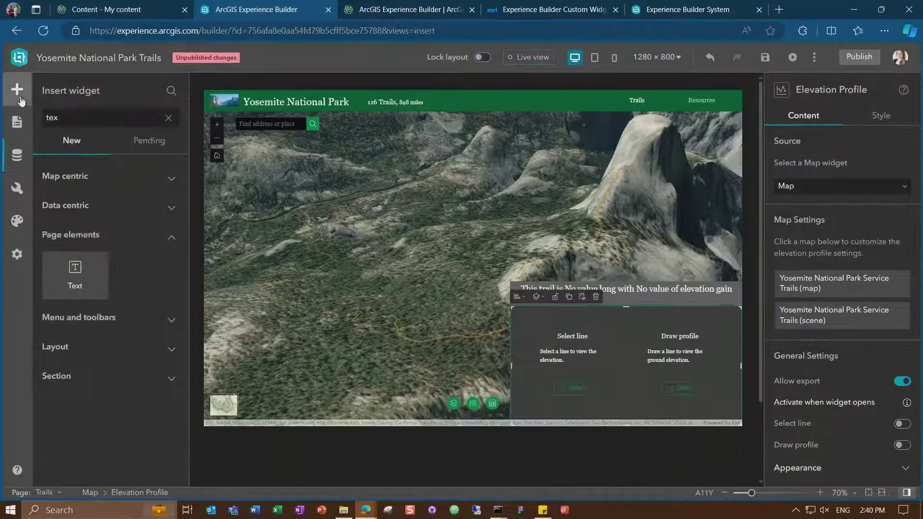
click(168, 119)
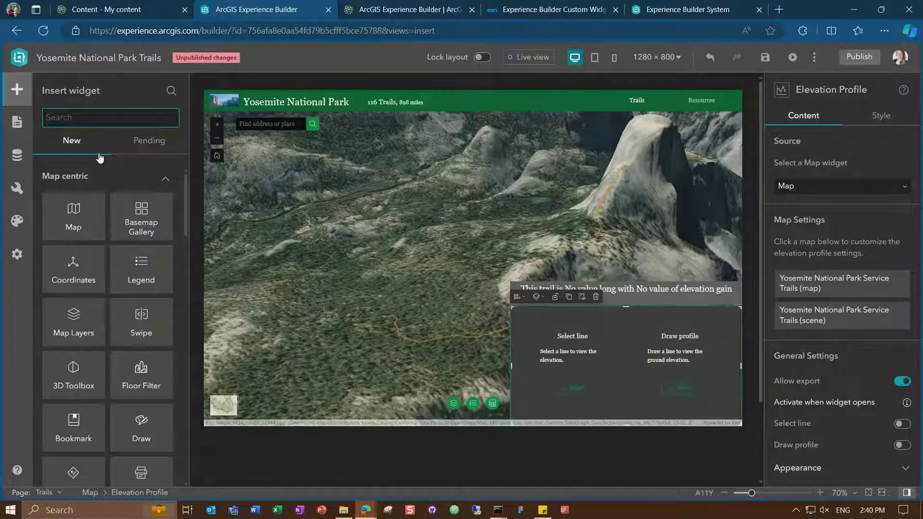
text(feat)
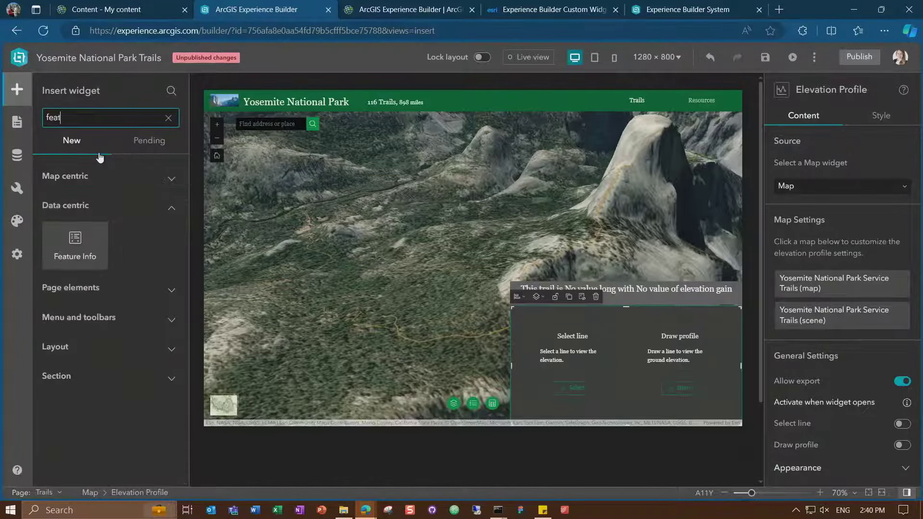
drag(77, 250, 670, 191)
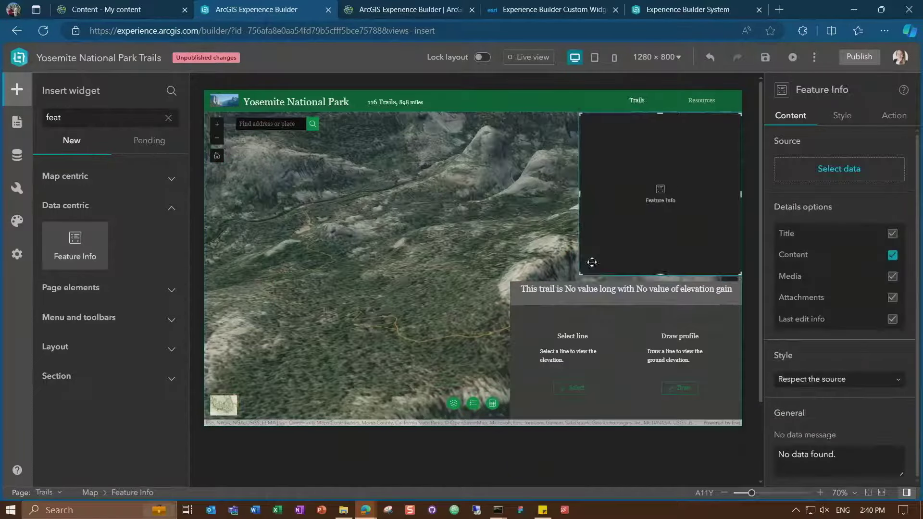
drag(592, 262, 624, 240)
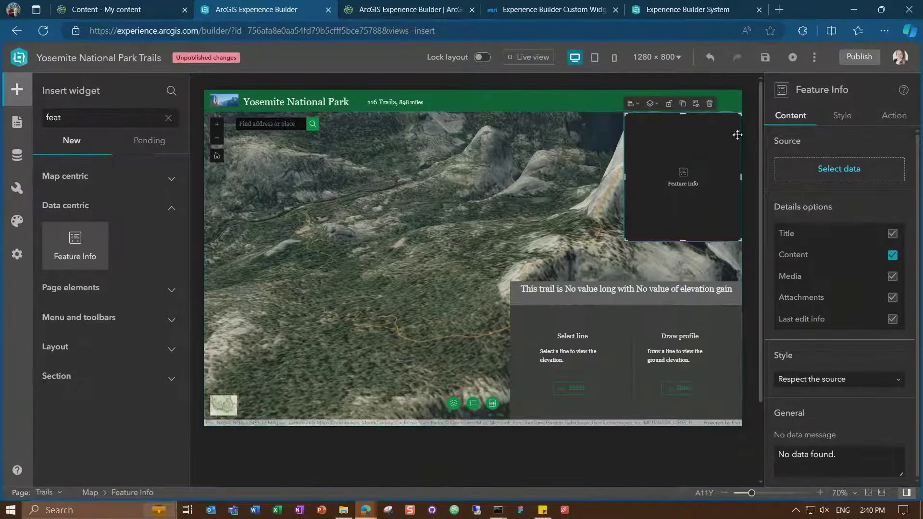
Connect the Feature Info widget to the web scene's Trails layer and use its Selected features view
click(821, 168)
click(625, 229)
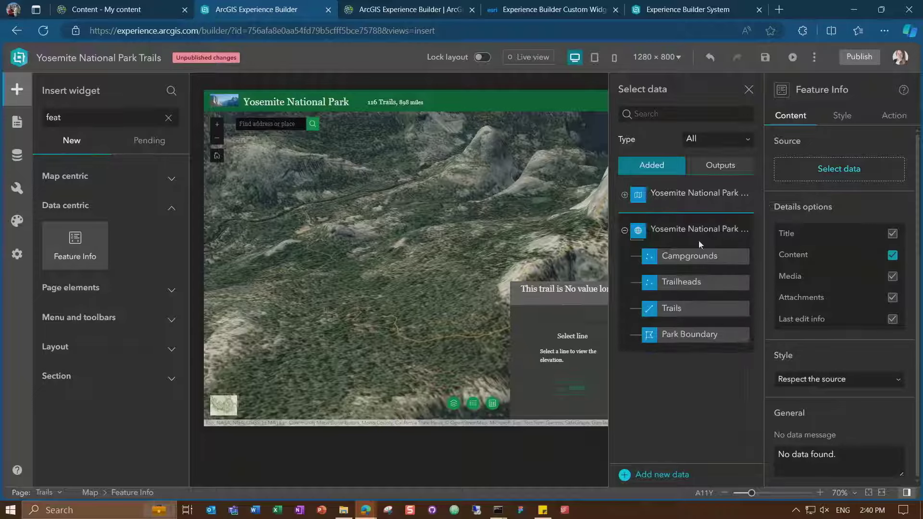
click(692, 308)
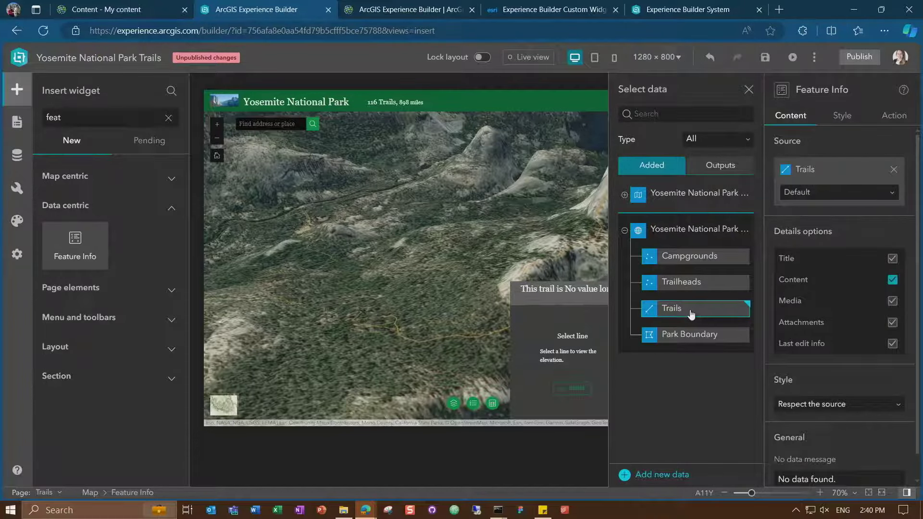
click(834, 194)
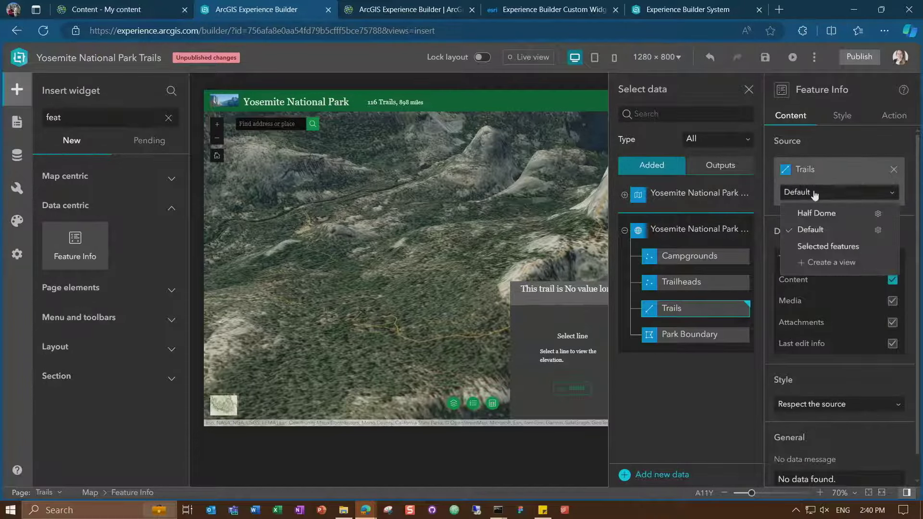
click(855, 247)
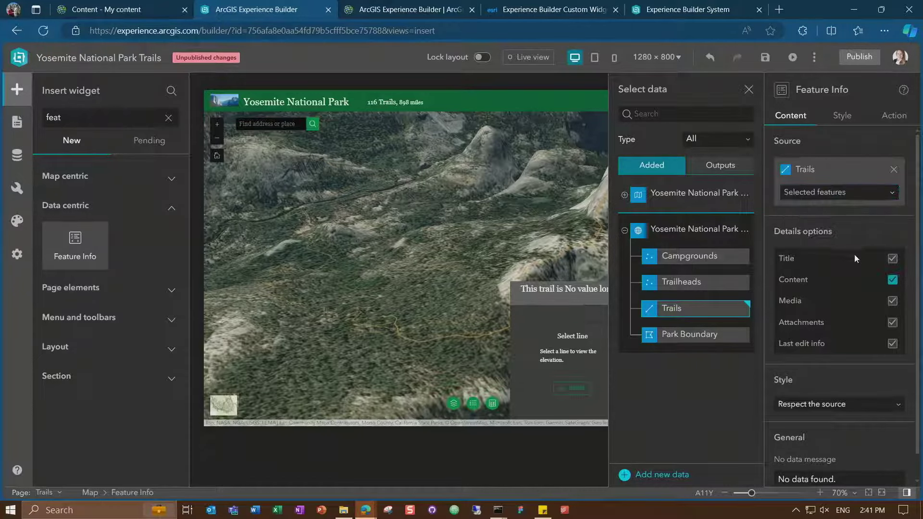
click(749, 90)
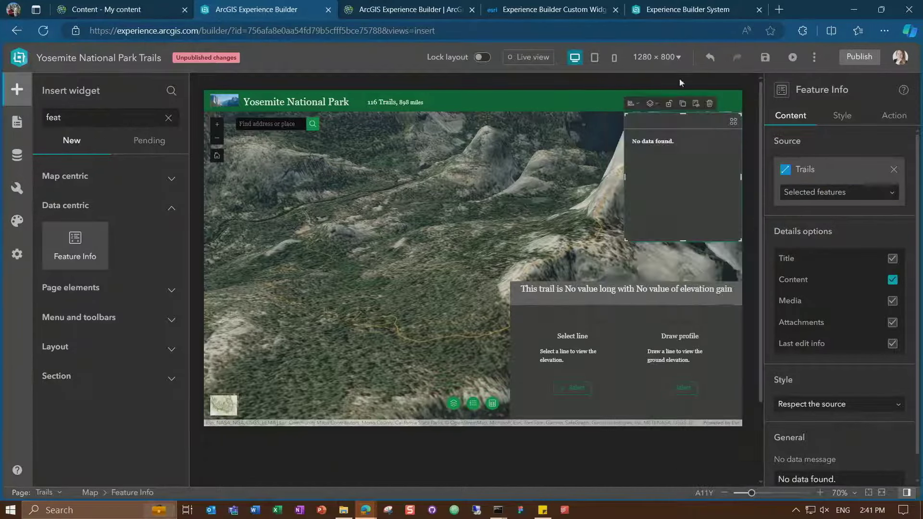
Test the Feature Info widget in live view by selecting the 1,363.80-length Half Dome record, moving the table clear of the other widgets
click(530, 58)
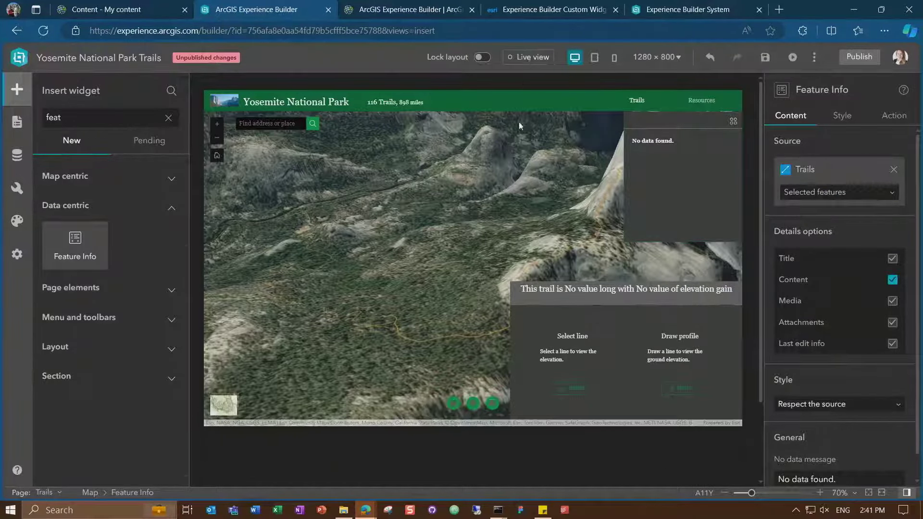
click(493, 404)
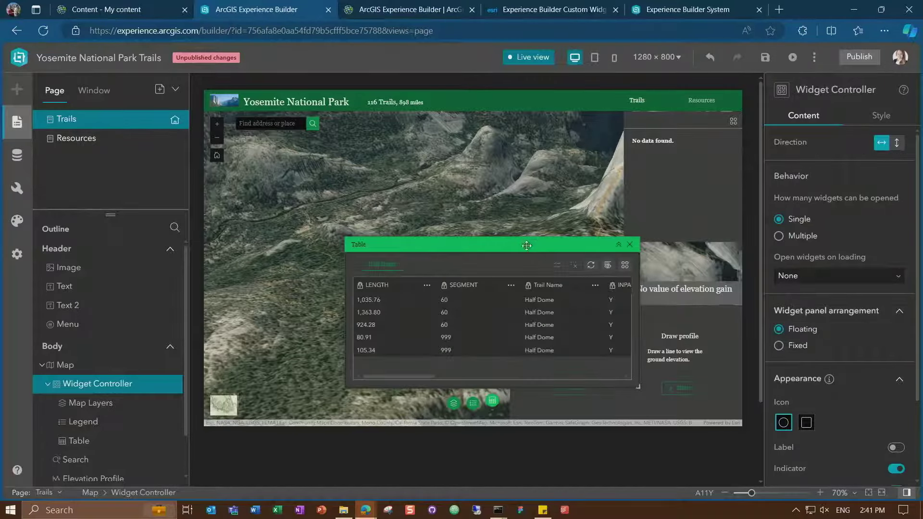
drag(527, 246, 437, 180)
click(322, 240)
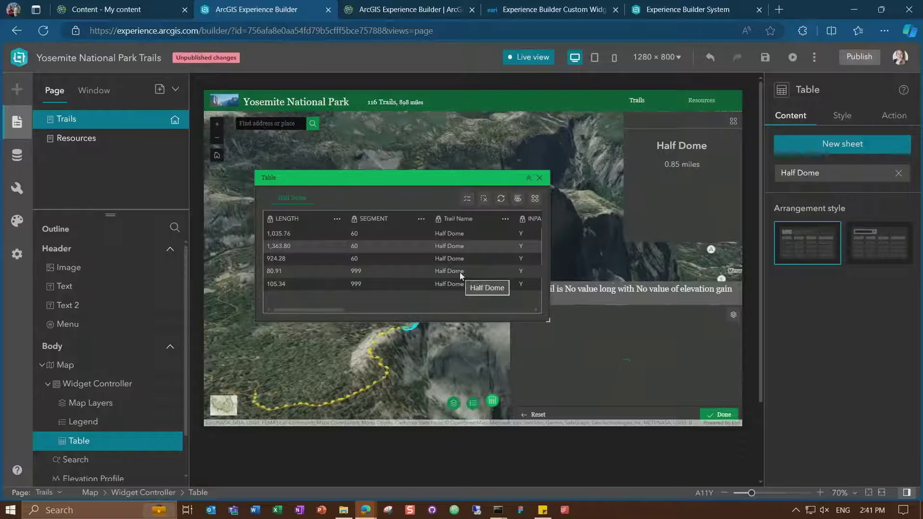
drag(418, 178, 369, 122)
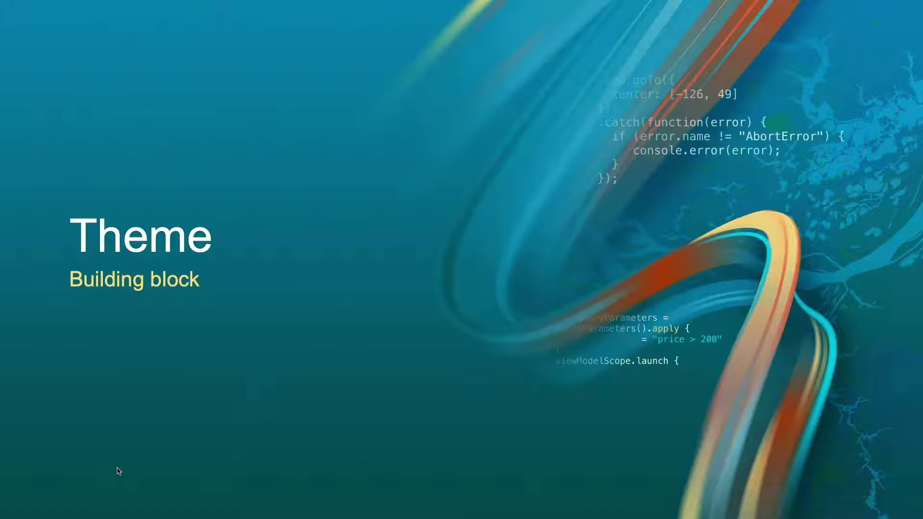
key(Right)
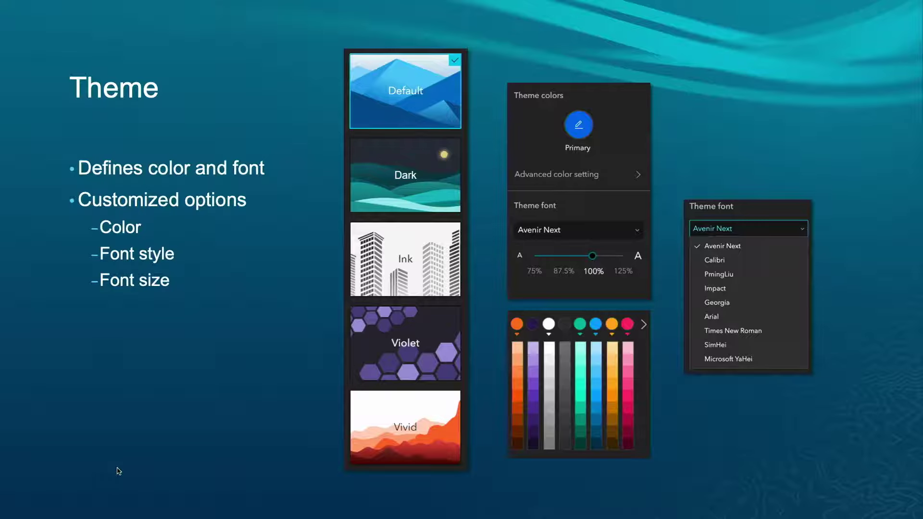
key(Right)
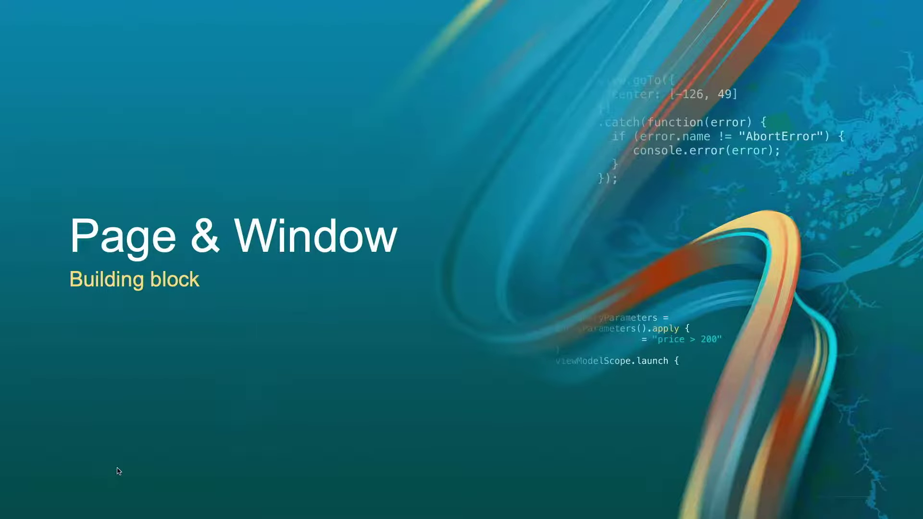
key(Right)
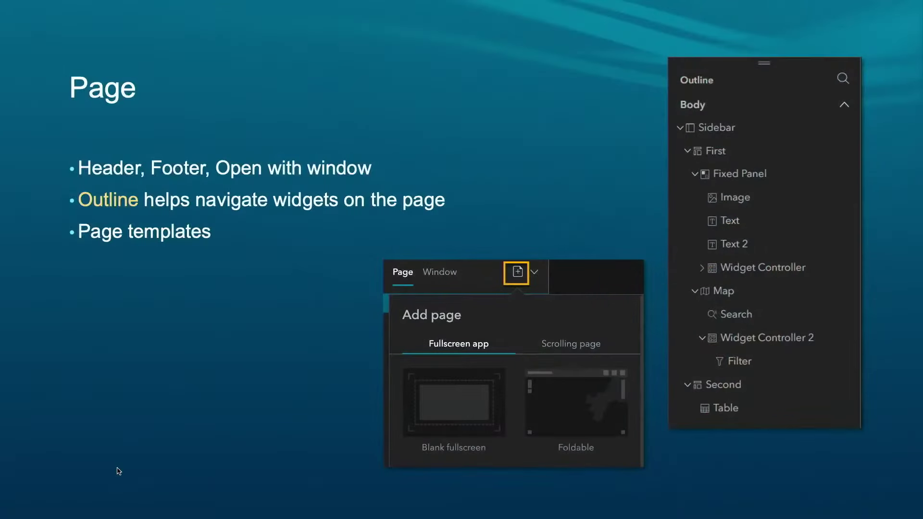
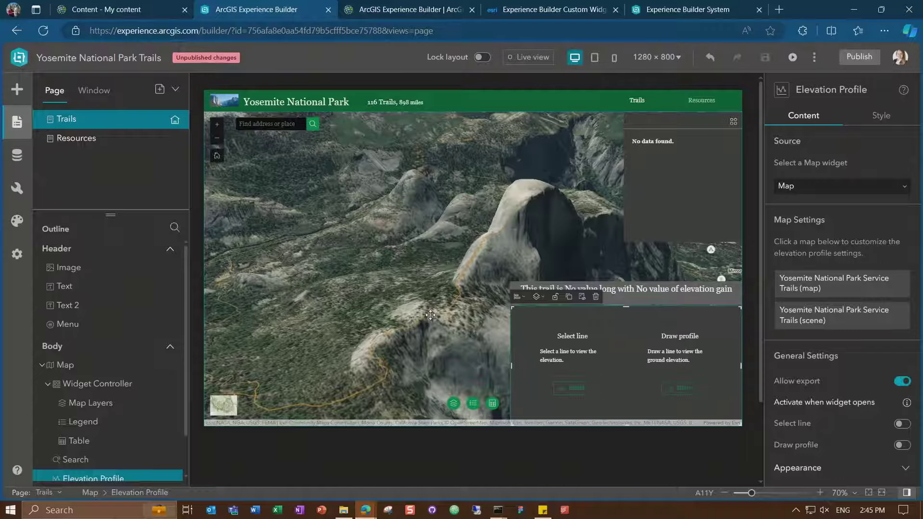
Switch the Trails page to the small-screen 360 × 720 layout, set the canvas zoom to 100% and review the whole phone page
click(615, 59)
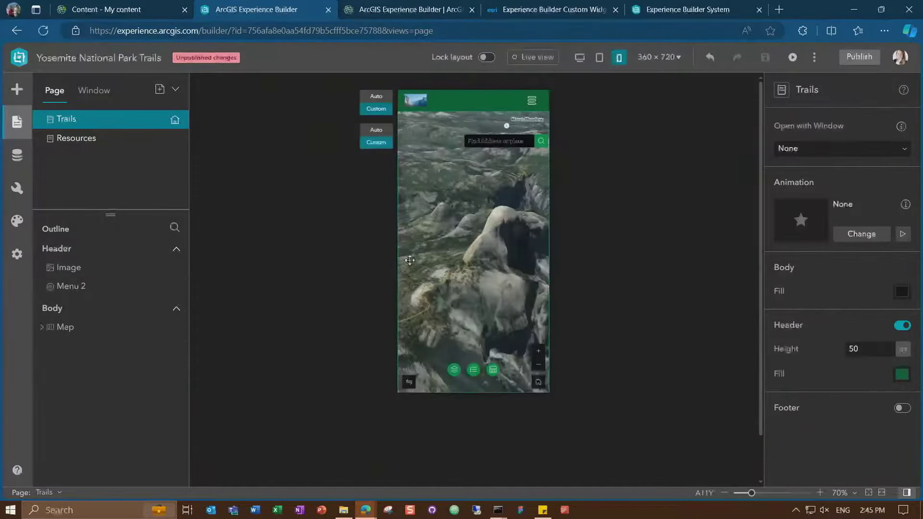
click(844, 492)
click(853, 441)
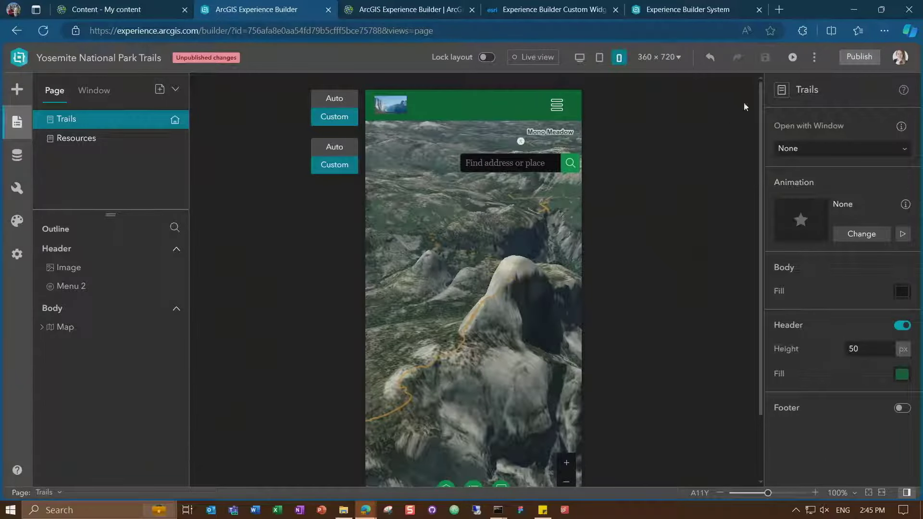
mouse_move(761, 86)
mouse_down()
mouse_move(756, 162)
mouse_move(753, 83)
mouse_up()
drag(761, 117, 755, 145)
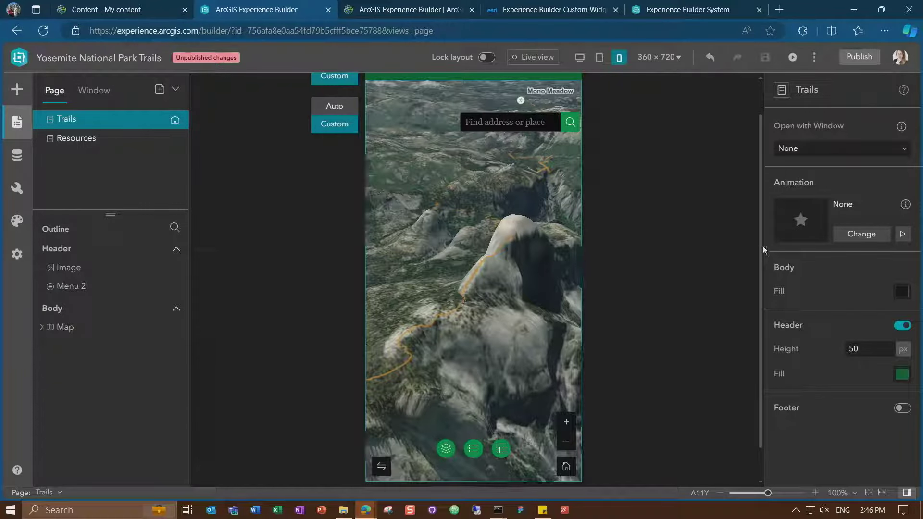
scroll(763, 246, up, 2)
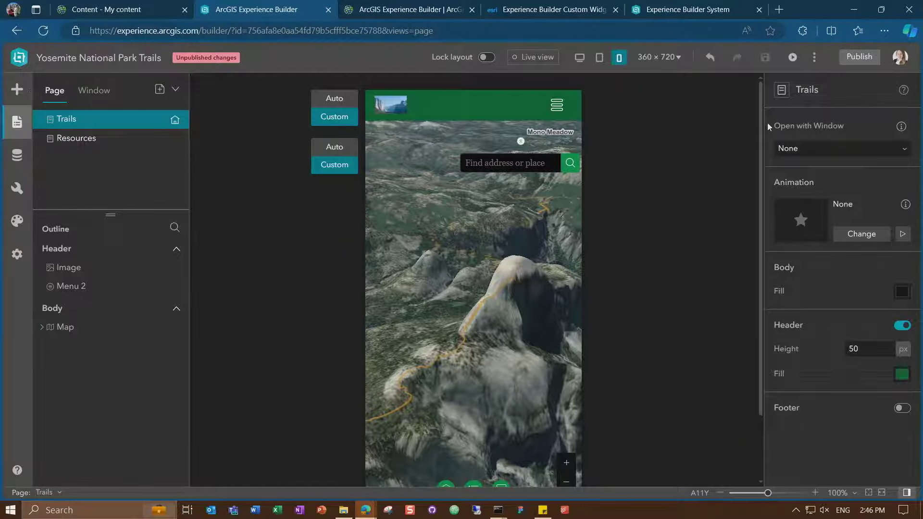
Place the pending Elevation Profile widget on the map in the small-screen layout
click(17, 89)
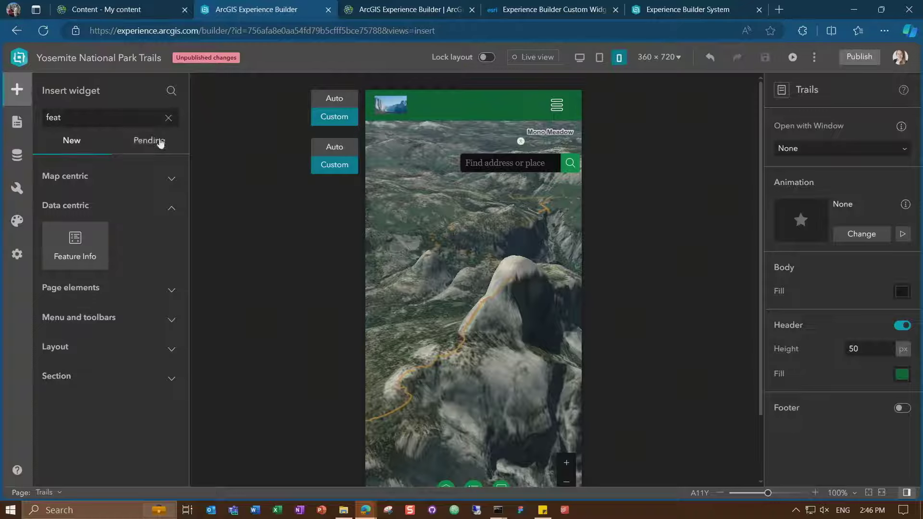
click(168, 118)
click(159, 143)
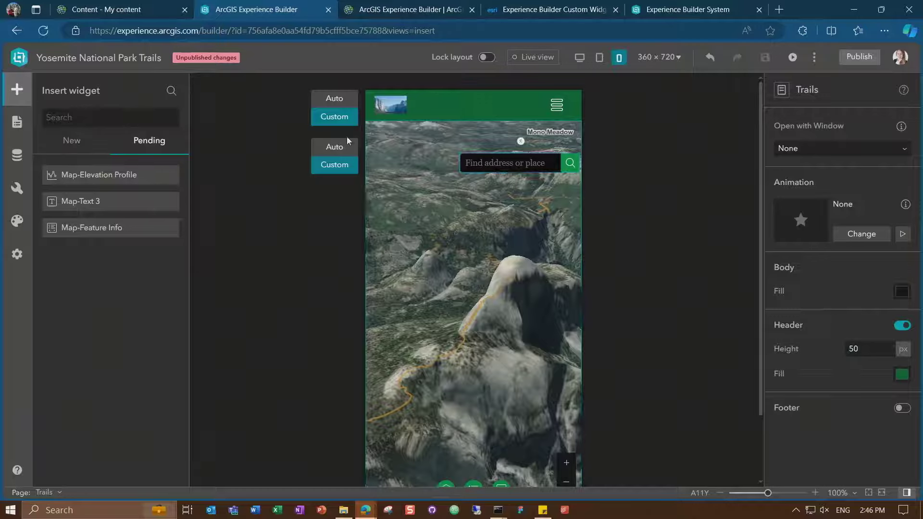
mouse_move(760, 172)
mouse_down()
mouse_move(756, 215)
mouse_move(748, 172)
mouse_up()
drag(81, 179, 445, 267)
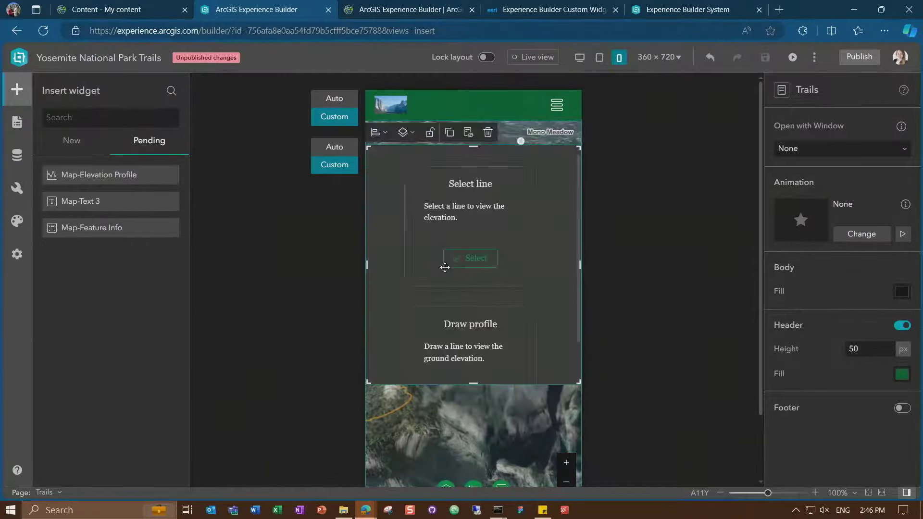
Move the Elevation Profile widget into the phone map's widget controller, between the legend and the table
scroll(762, 128, down, 3)
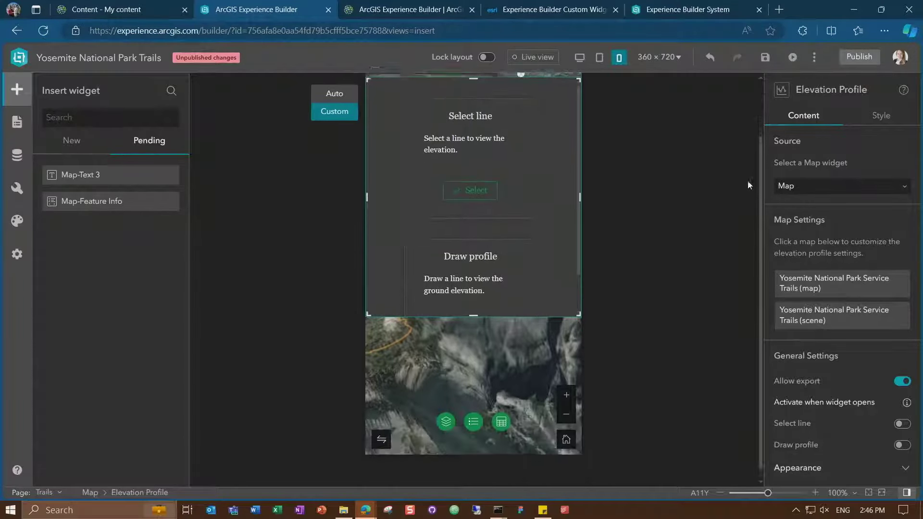
drag(495, 128, 494, 415)
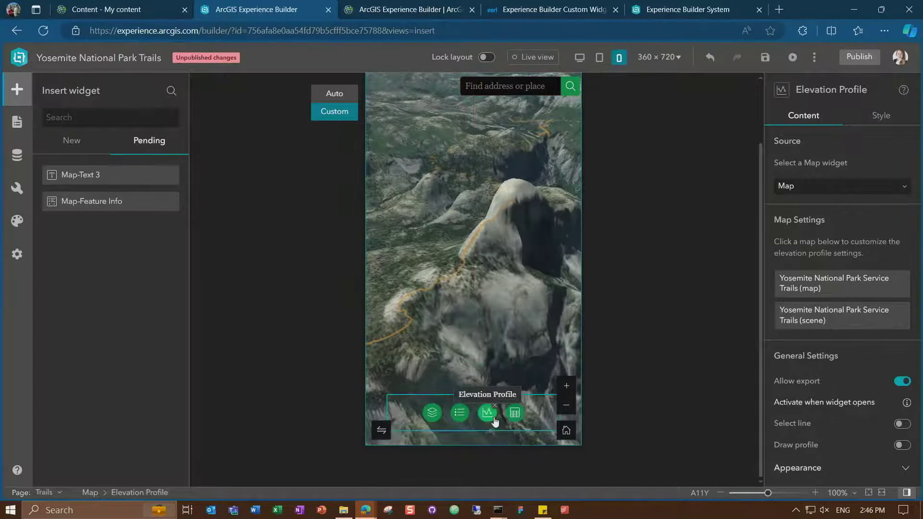
click(535, 420)
Move the Search widget up to the phone map's upper edge, directly below the header
drag(764, 384, 765, 316)
drag(553, 161, 520, 131)
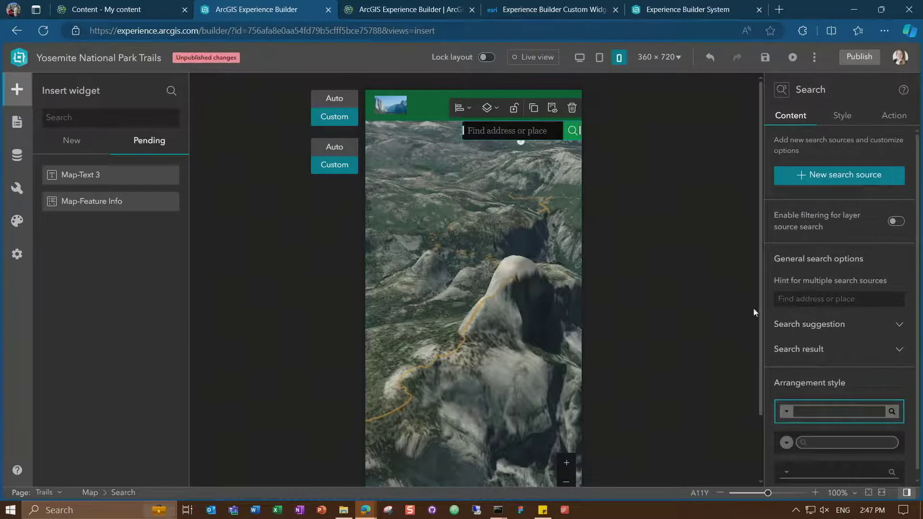
drag(760, 104, 761, 151)
Switch to the large-screen 1280 × 800 layout and check the widgets placed there against the phone layout
click(579, 59)
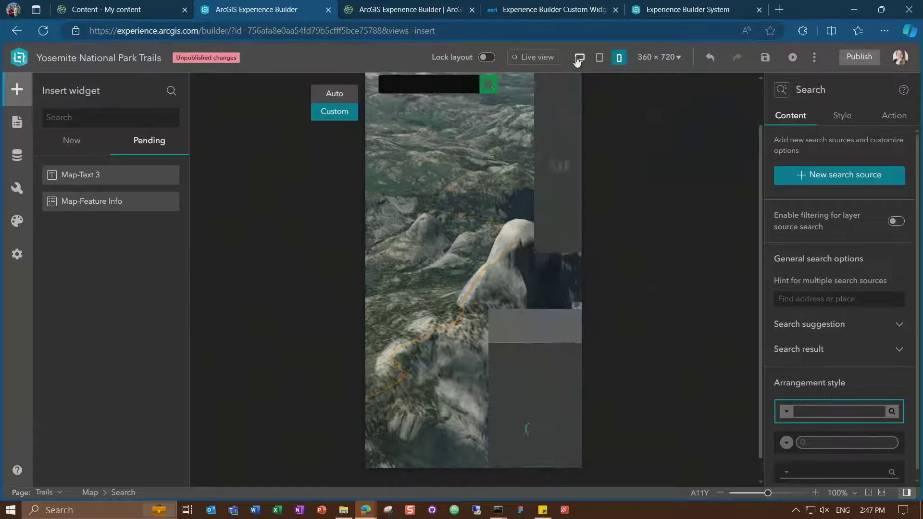
click(883, 493)
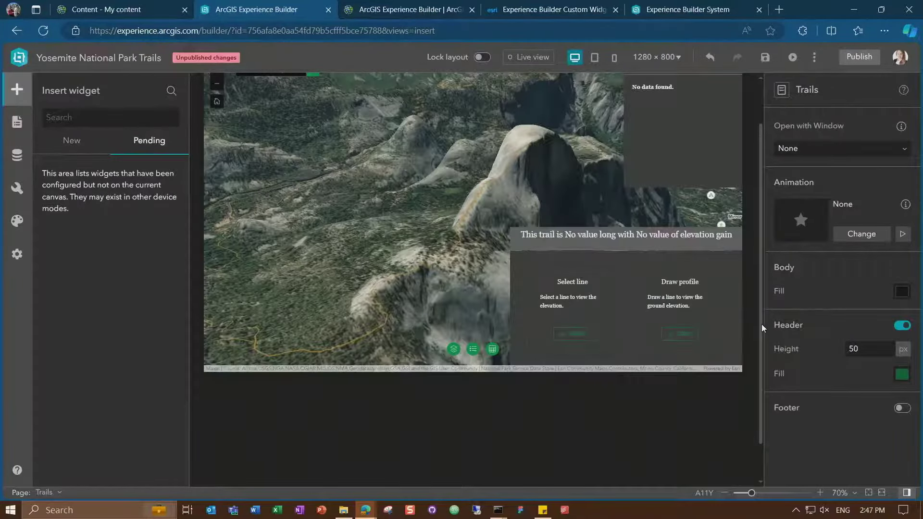
scroll(762, 329, up, 2)
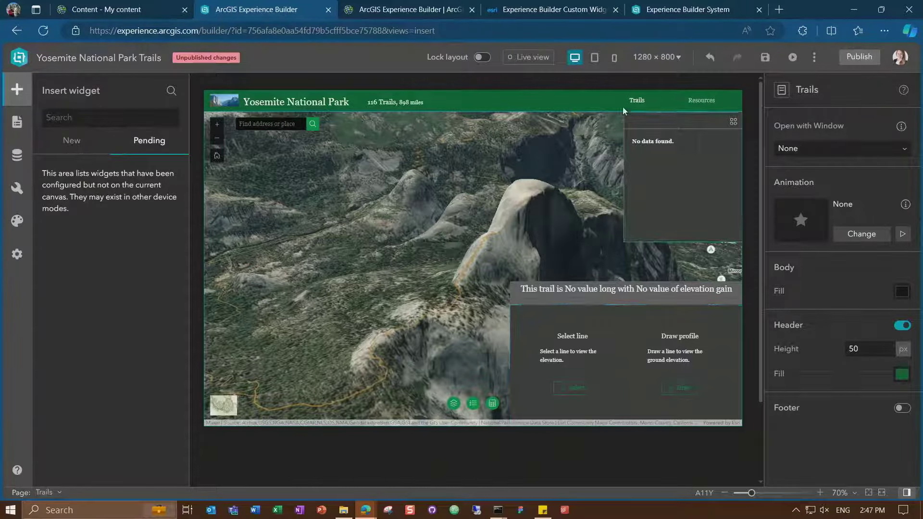
Return to the small-screen layout at 80% zoom and place the pending Text title widget in the page header
click(616, 61)
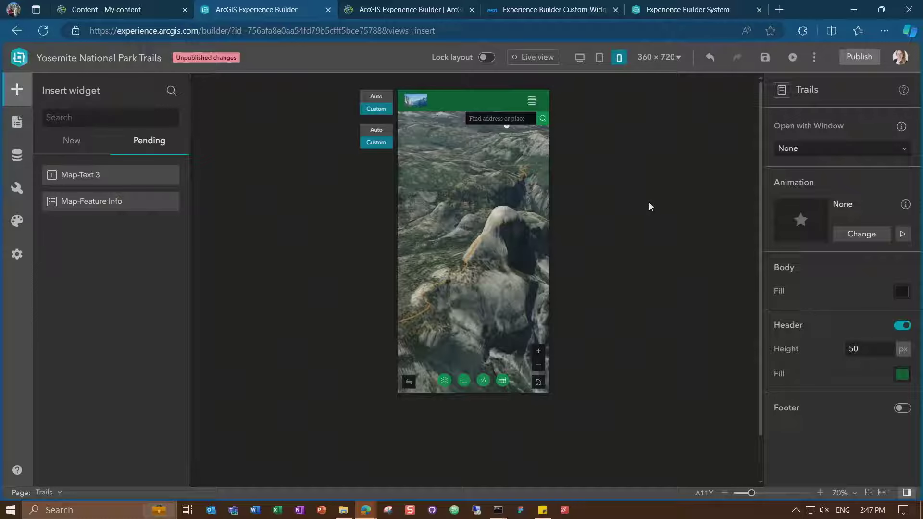
click(821, 494)
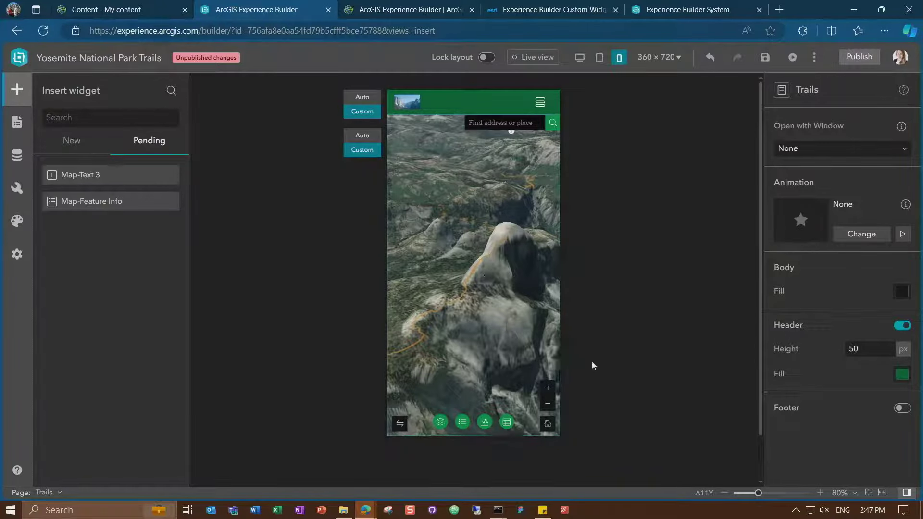
click(470, 109)
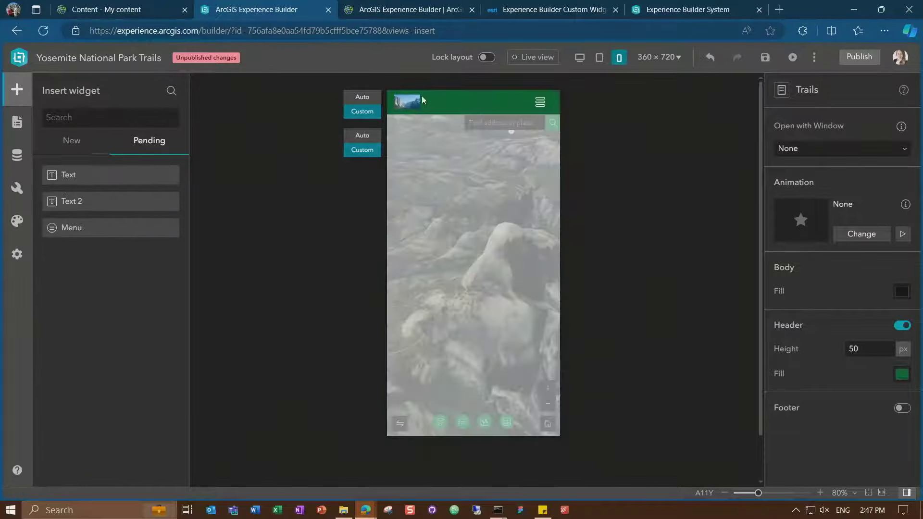
drag(72, 175, 460, 107)
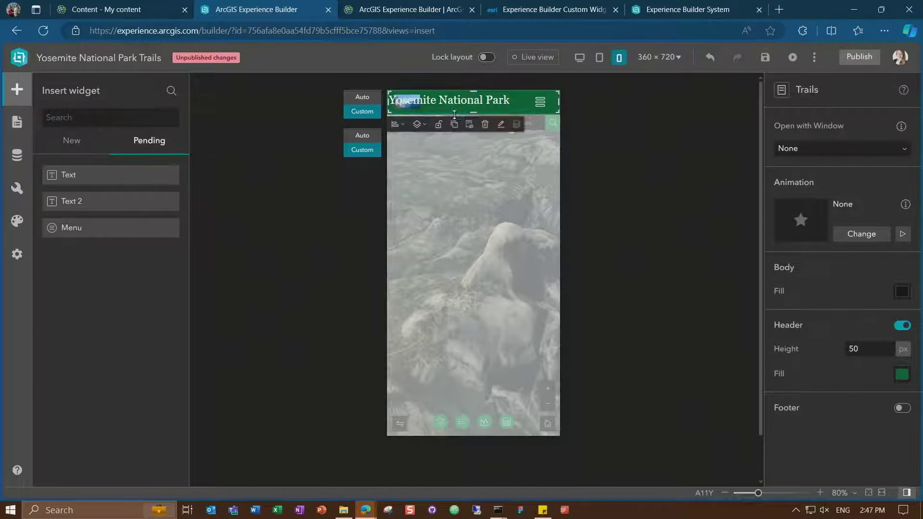
Shorten the phone header title to "Yosemite" and check the title in the large-screen layout
double_click(455, 100)
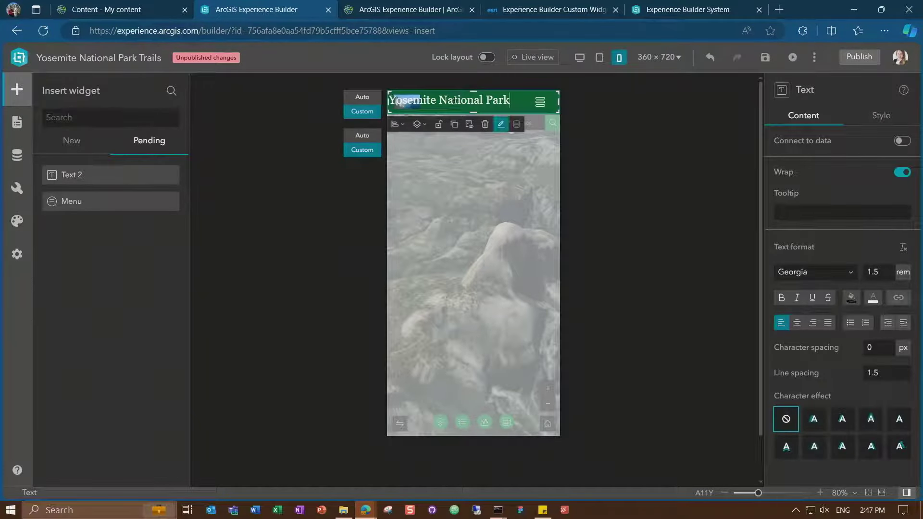
key(BackSpace)
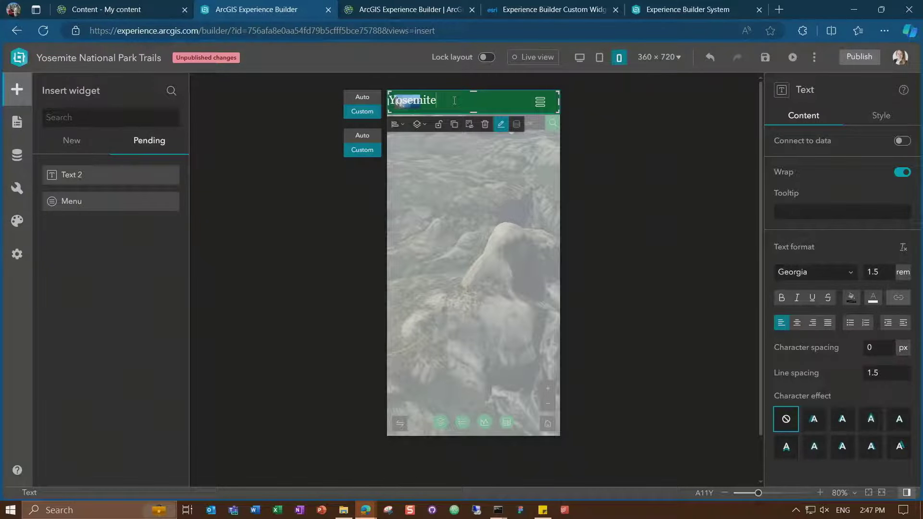
click(475, 180)
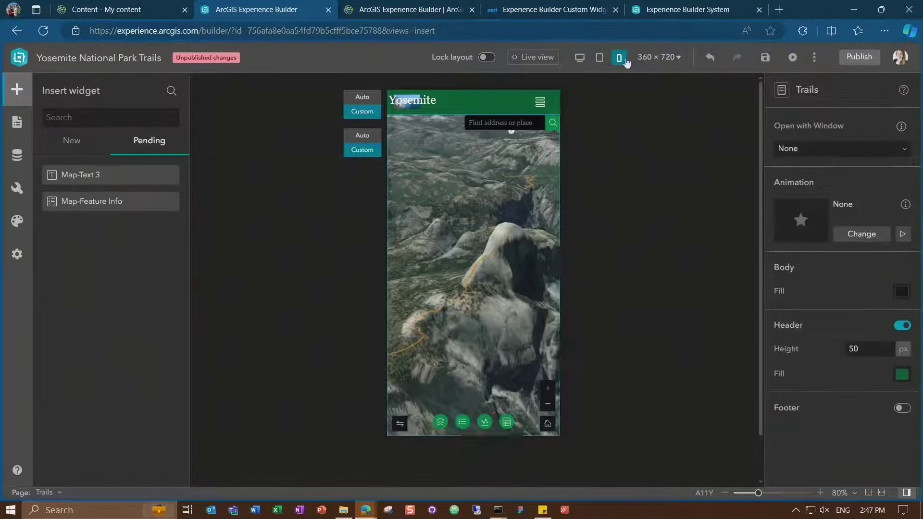
click(580, 57)
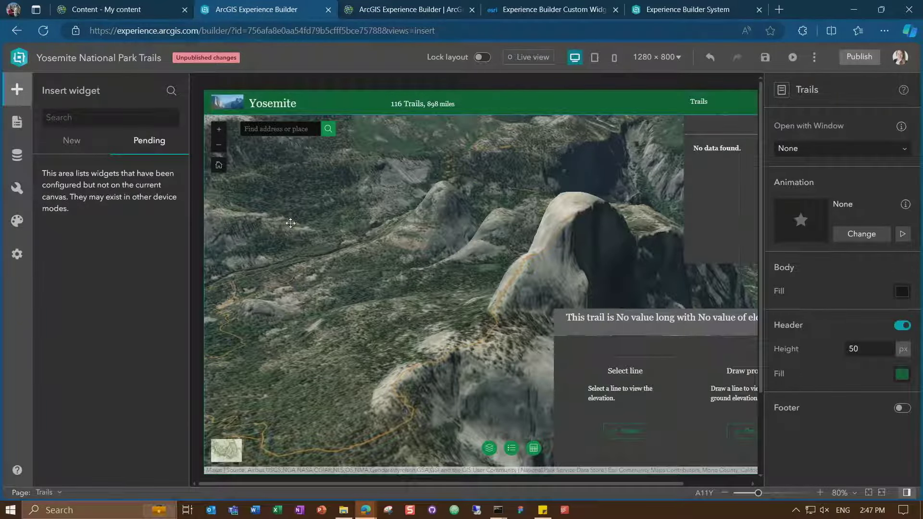
Return to the small-screen layout and undo the shortening of the header title
click(614, 58)
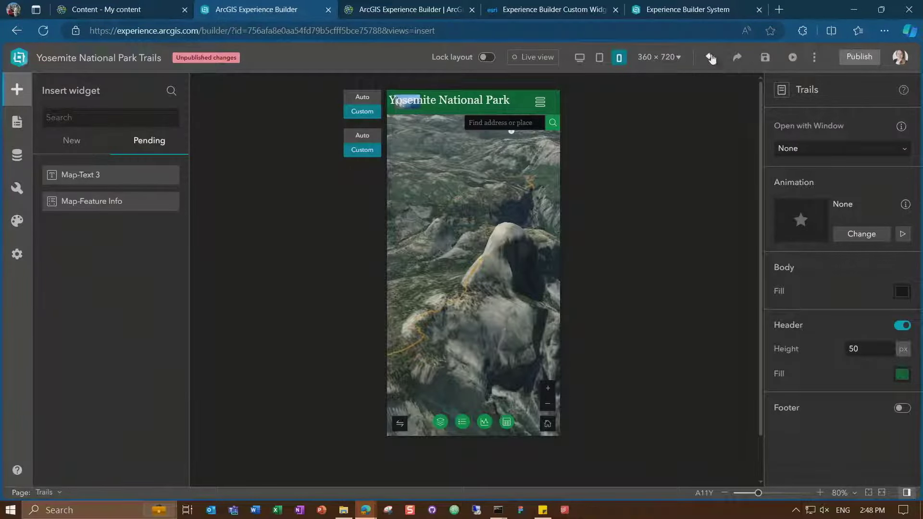
click(711, 58)
click(738, 57)
Duplicate the "Yosemite National Park" title text in the phone header
click(463, 102)
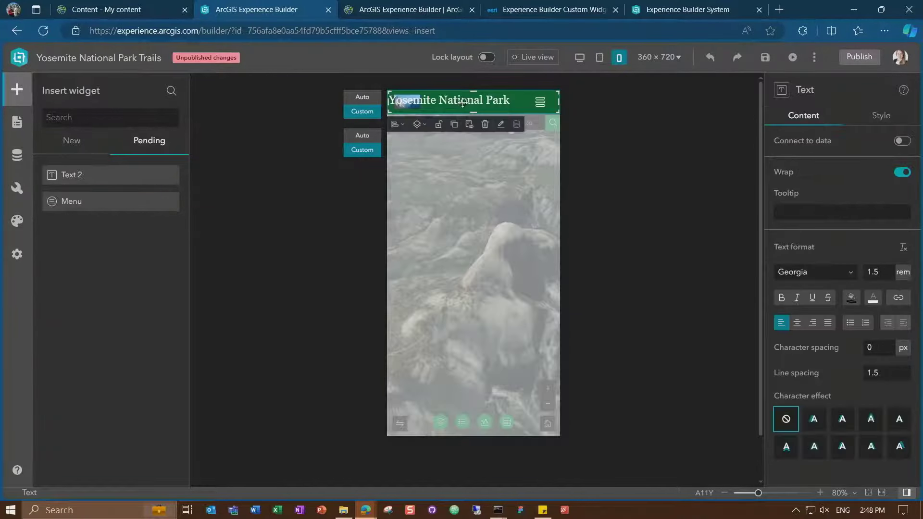
click(455, 125)
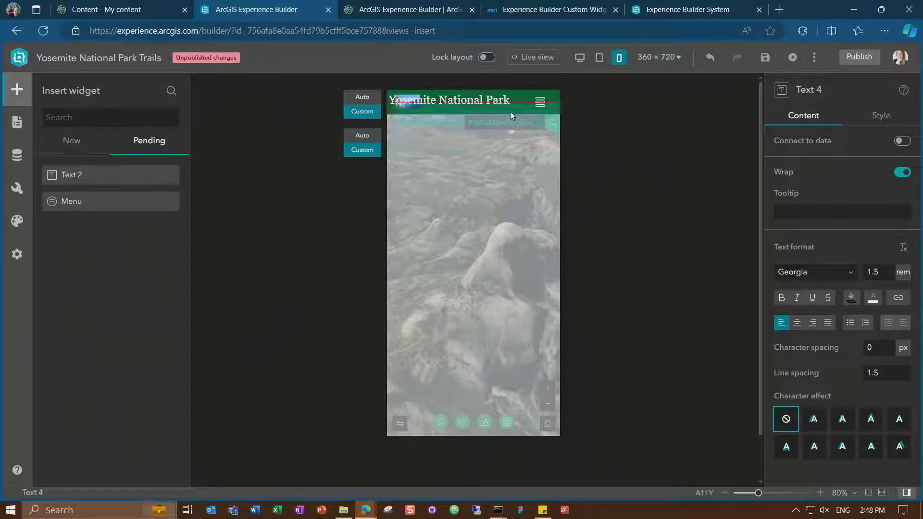
click(543, 102)
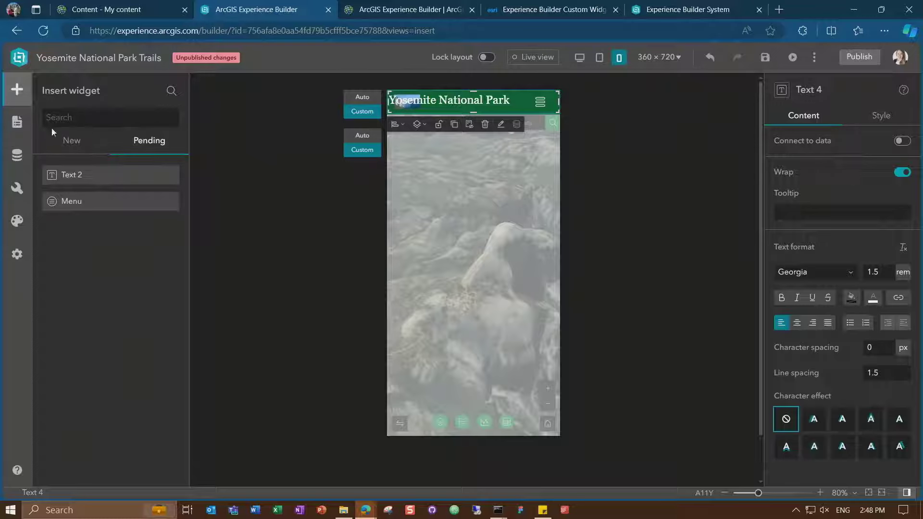
Move the original header Text widget back to the pending list, keeping only its duplicate on the phone layout
click(17, 121)
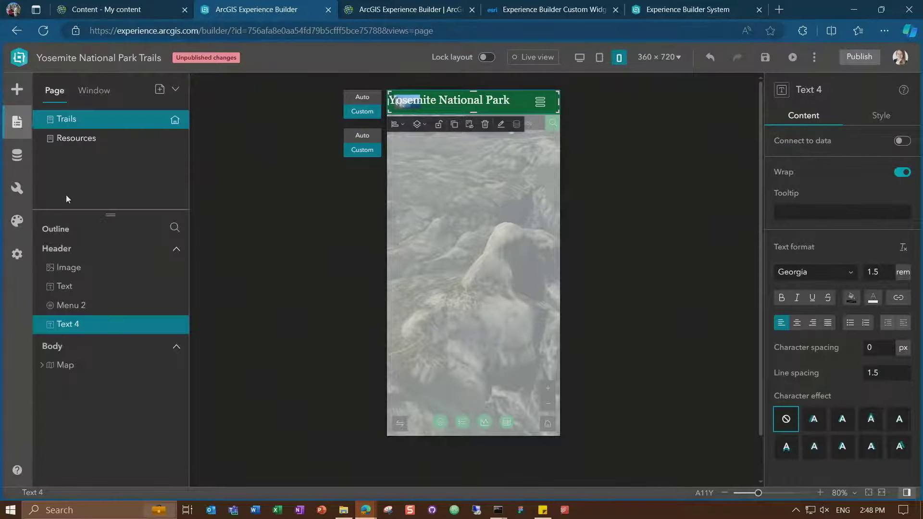
click(76, 293)
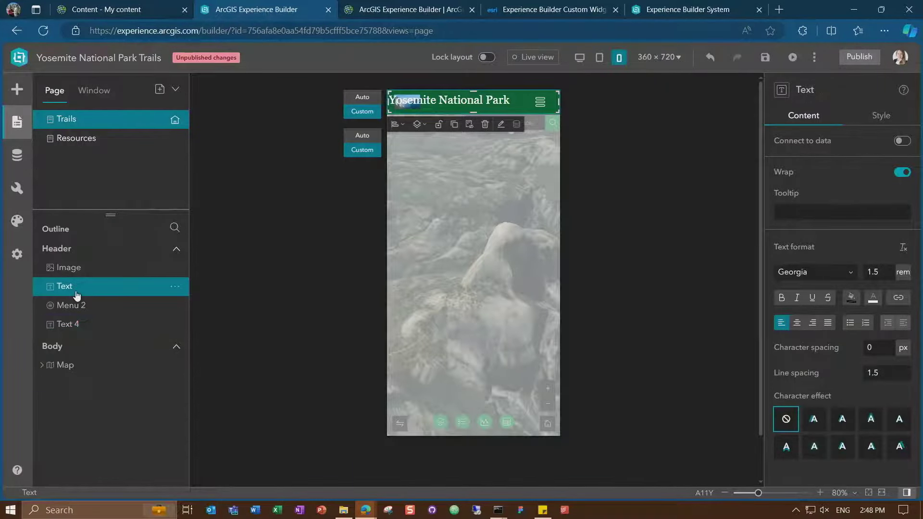
click(176, 287)
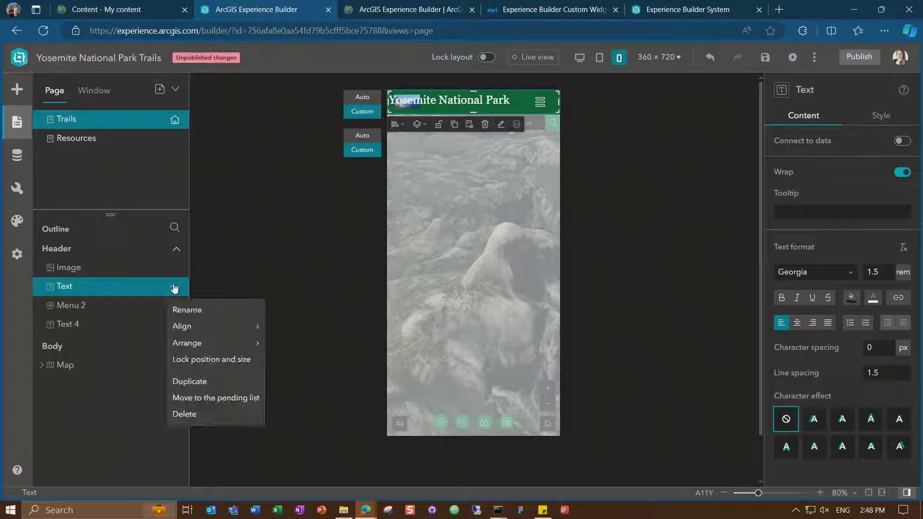
click(226, 398)
Shorten the duplicated phone header title, Text 4, to "Yosemite"
click(91, 313)
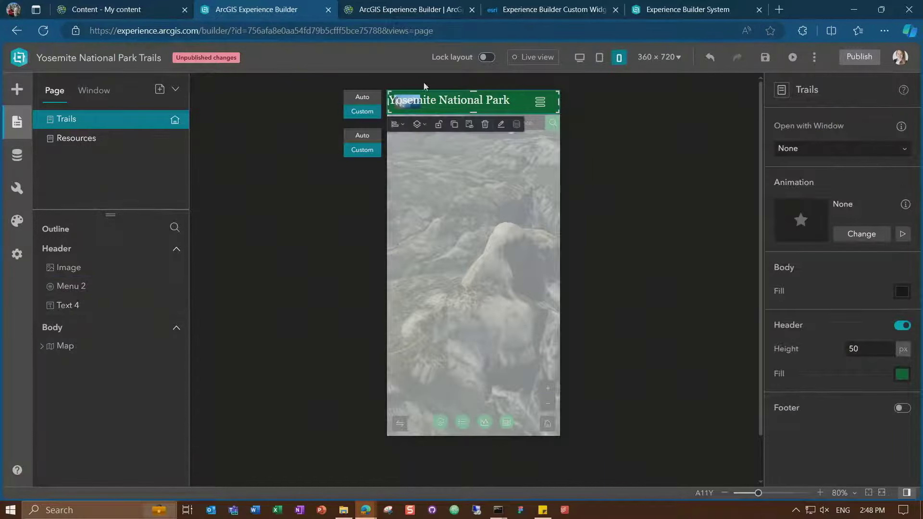
double_click(463, 101)
double_click(462, 100)
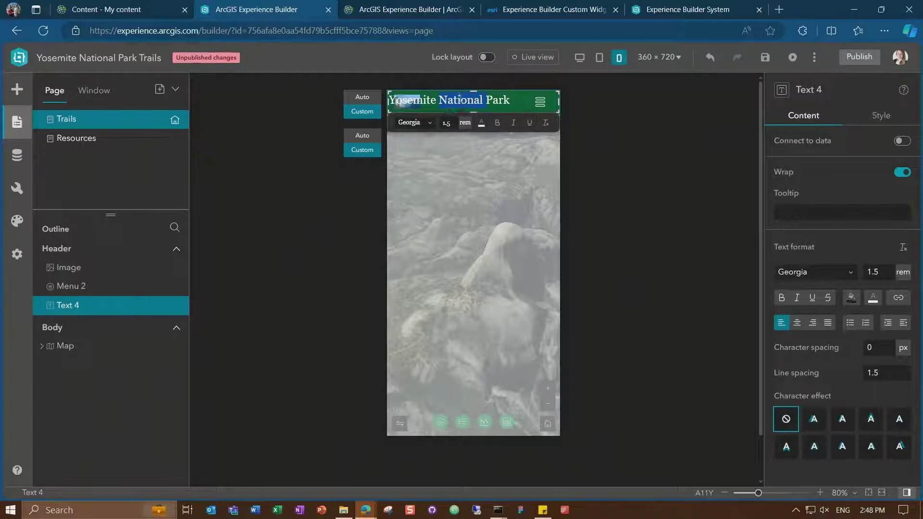
key(Delete)
key(Delete)
key(Delete)
key(Delete)
key(Delete)
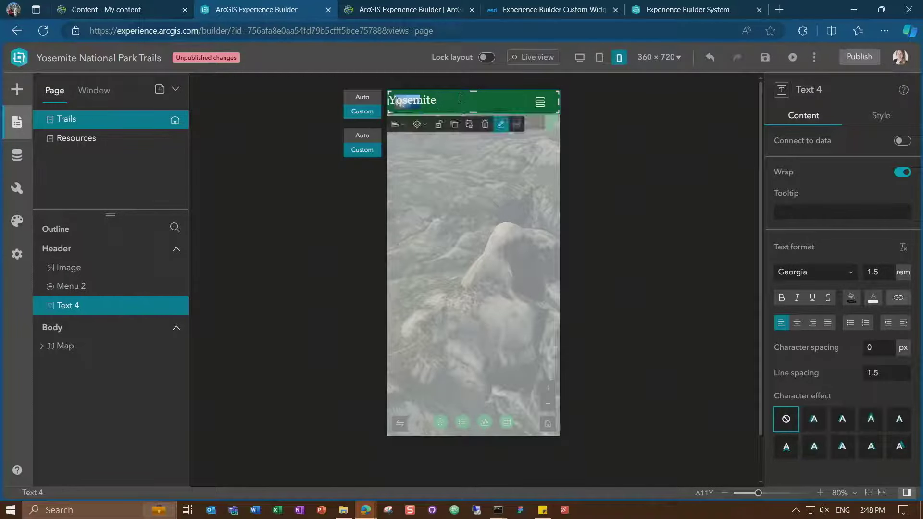
Place the "Yosemite" title beside the image in the phone header and compare it with the large-screen header
click(433, 102)
double_click(416, 100)
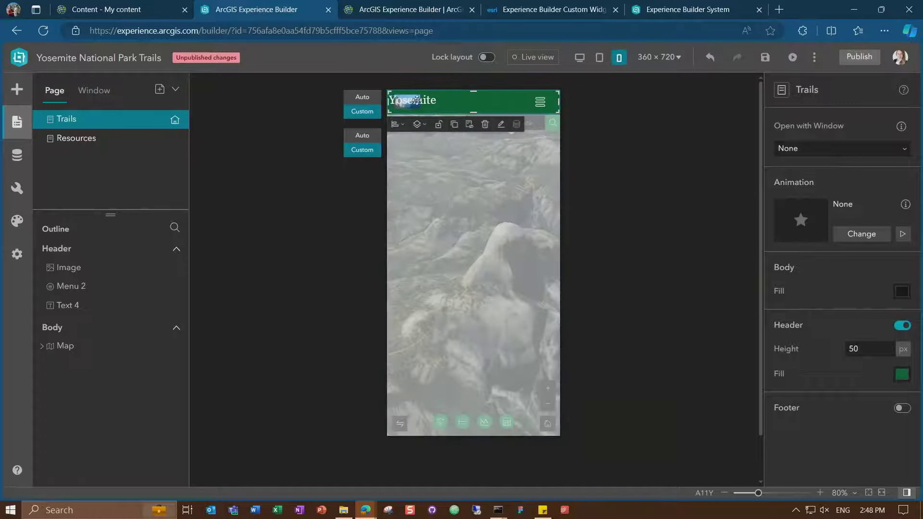
drag(416, 100, 566, 105)
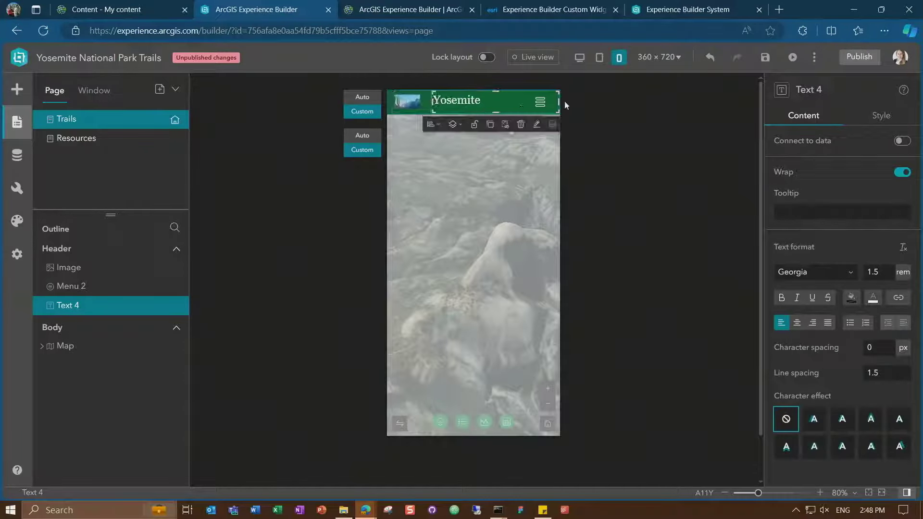
click(638, 77)
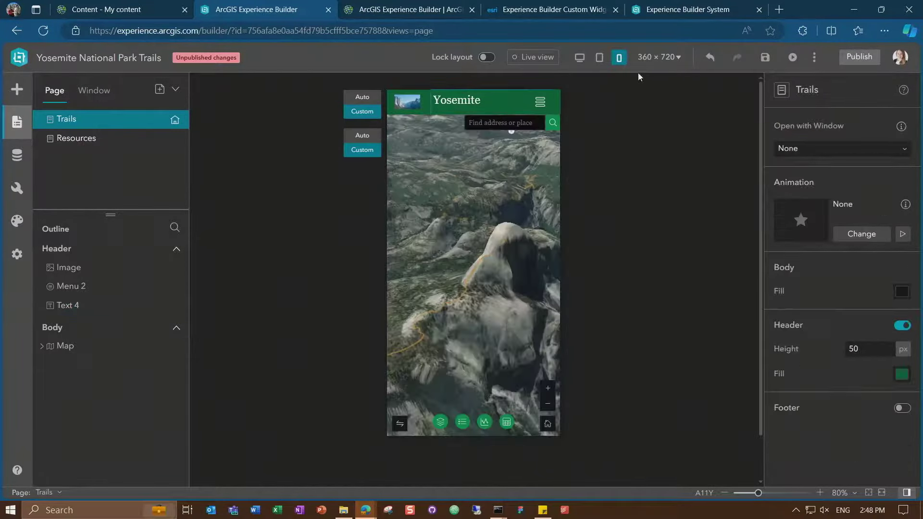
click(580, 57)
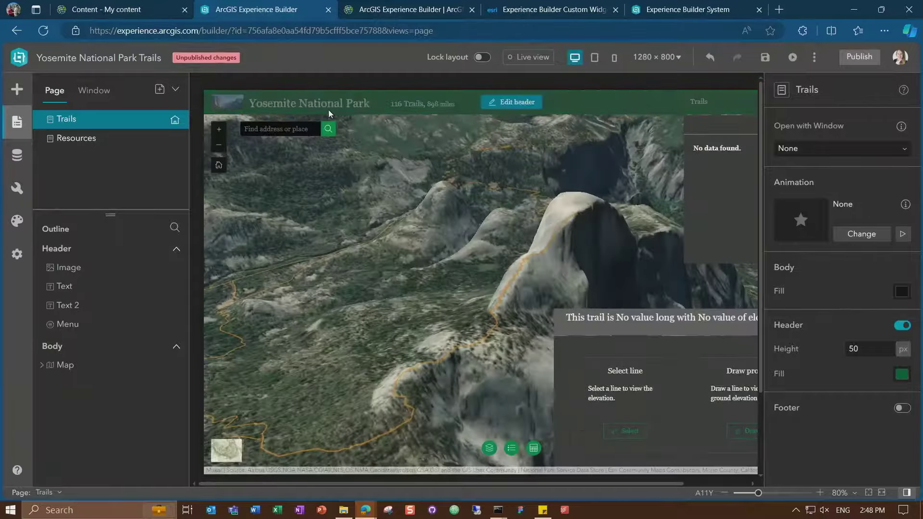
click(614, 57)
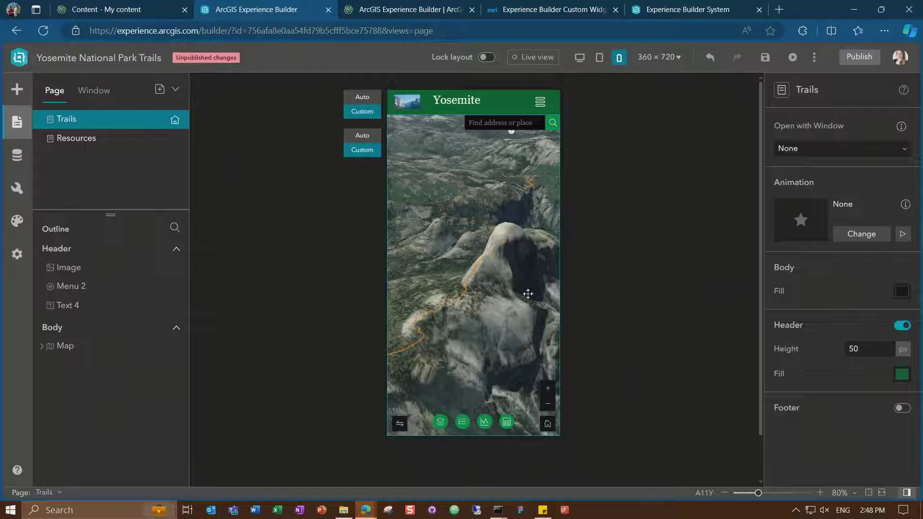
Move the phone layout's Table widget to the pending list, and save the experience after checking the large-screen table
click(506, 423)
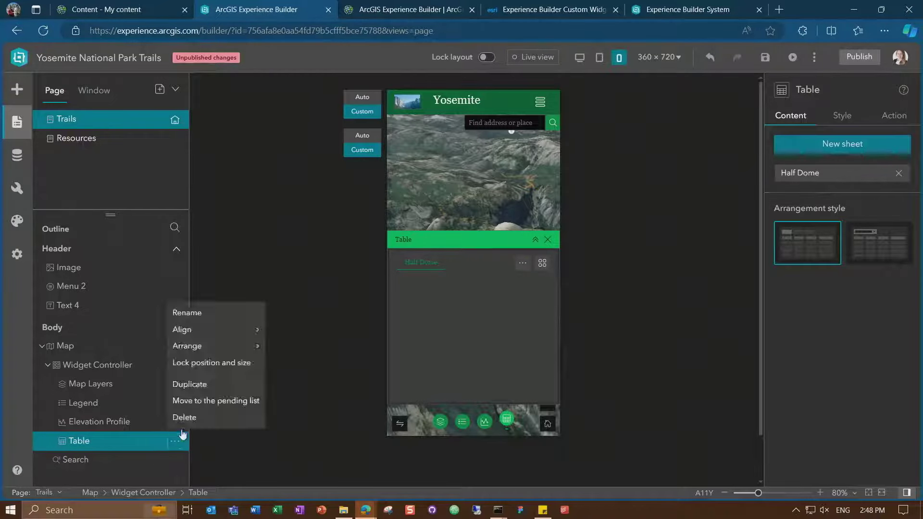
click(222, 400)
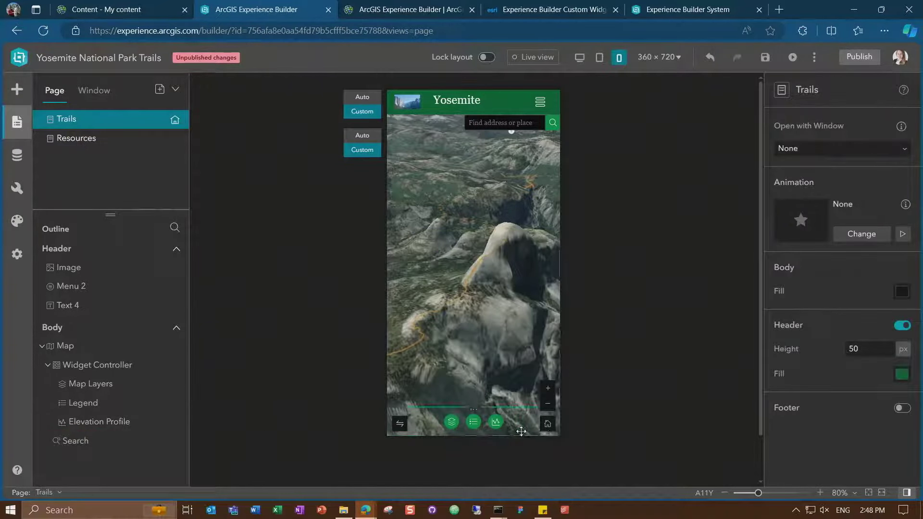
click(578, 62)
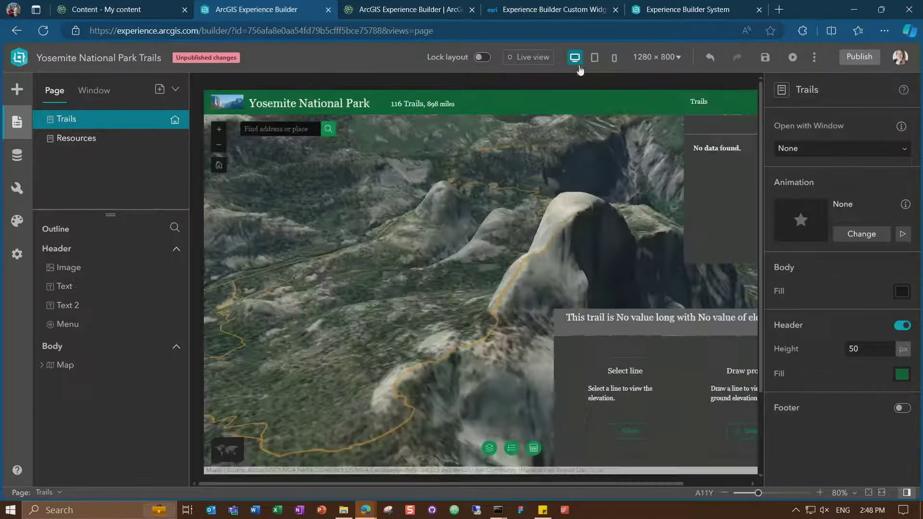
click(534, 448)
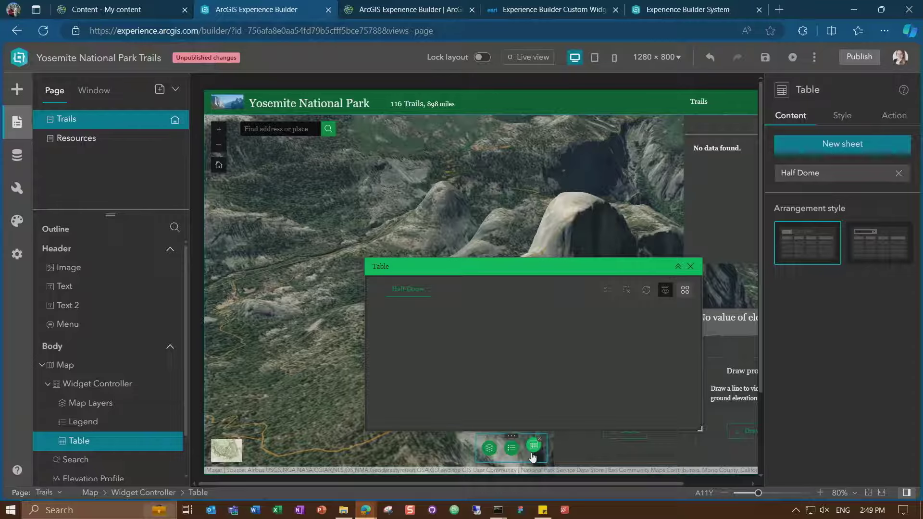
click(766, 57)
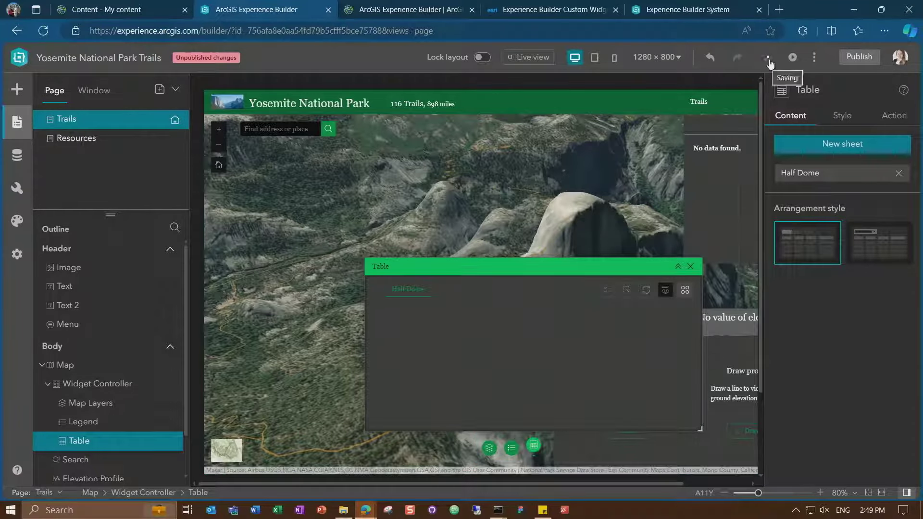
click(792, 58)
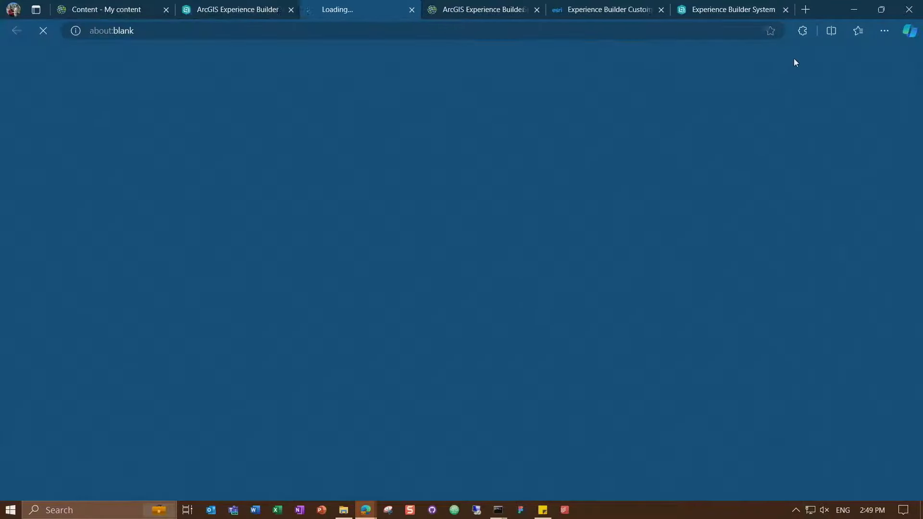
right_click(542, 103)
click(578, 326)
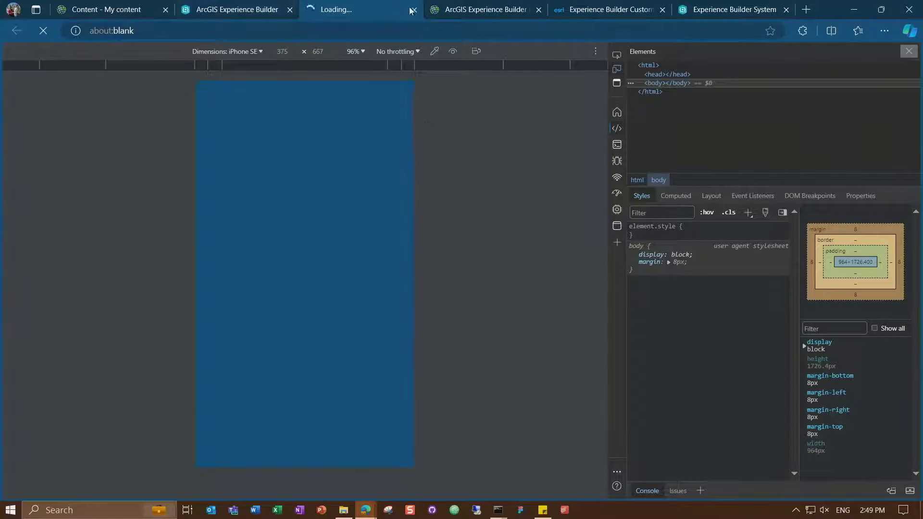
click(231, 10)
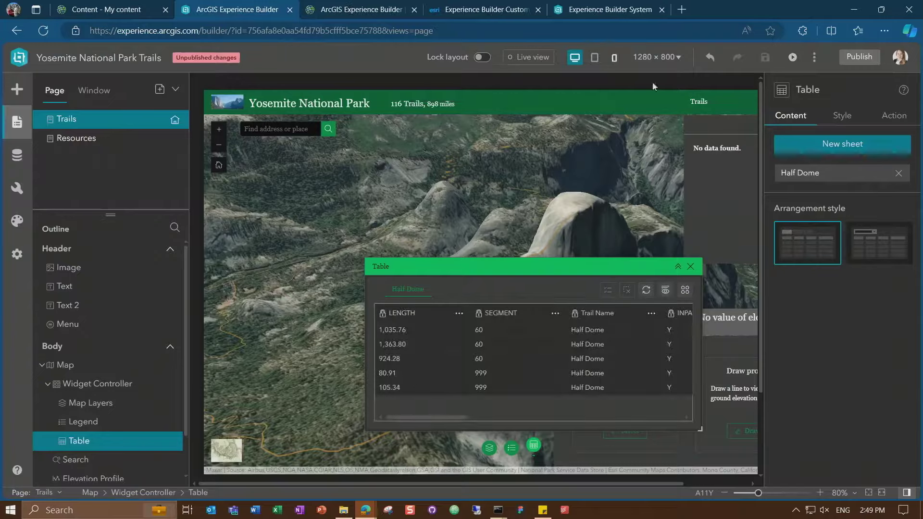
Preview the experience at iPhone SE size using the browser's page inspection tools
click(793, 57)
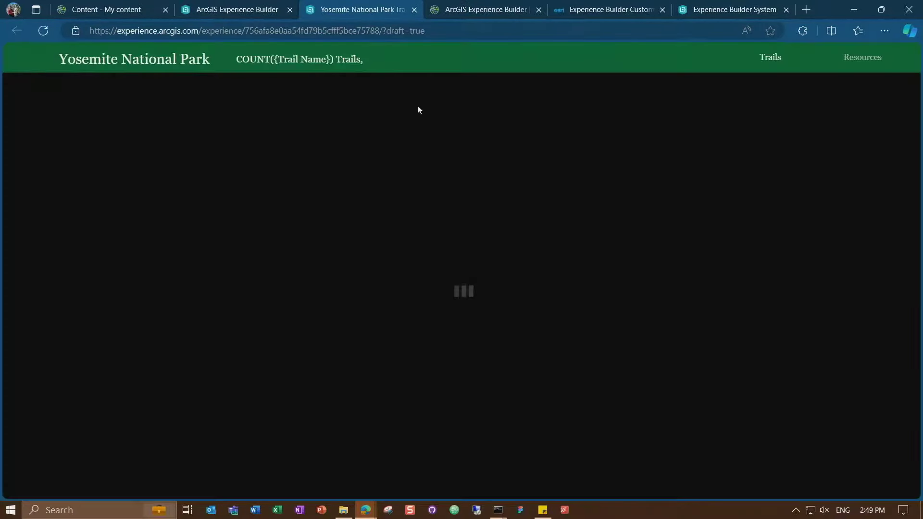
right_click(417, 106)
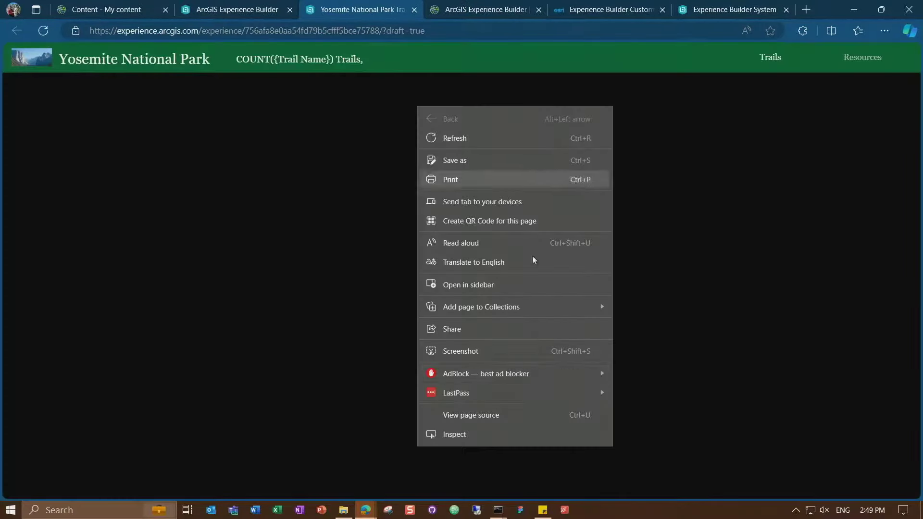
click(468, 434)
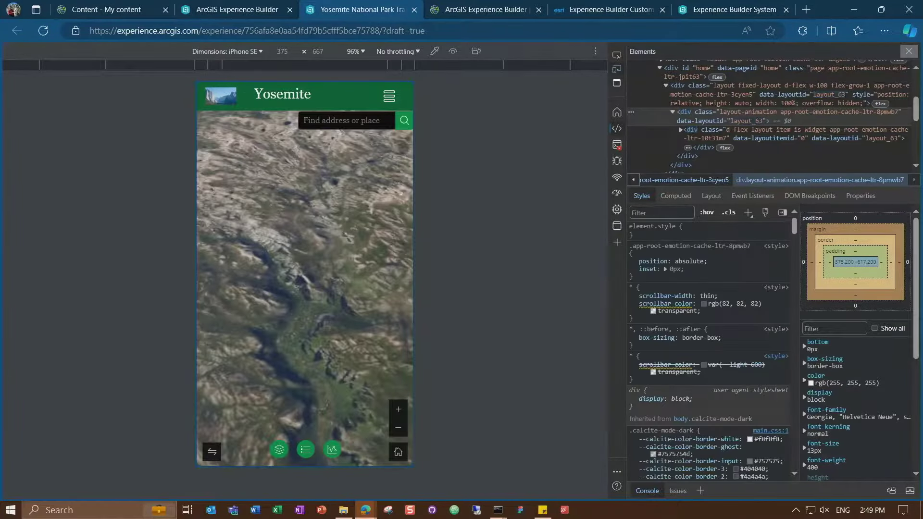
Test the phone preview by opening and collapsing the Elevation Profile, and view the Resources page's Expeditions and Information views
click(331, 450)
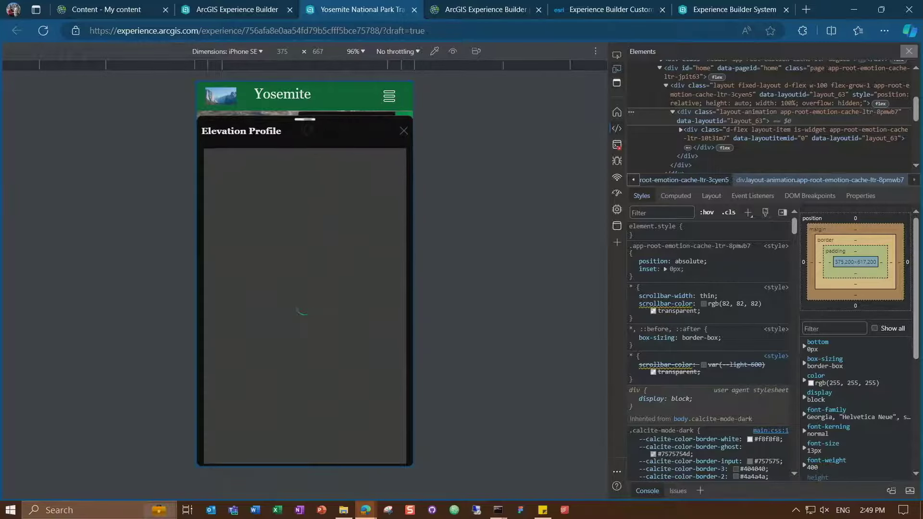
click(308, 142)
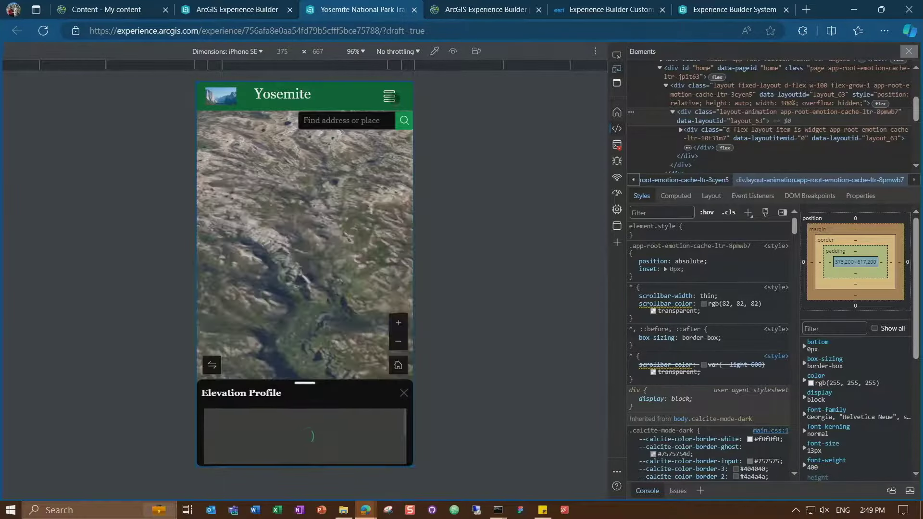
click(389, 96)
click(299, 128)
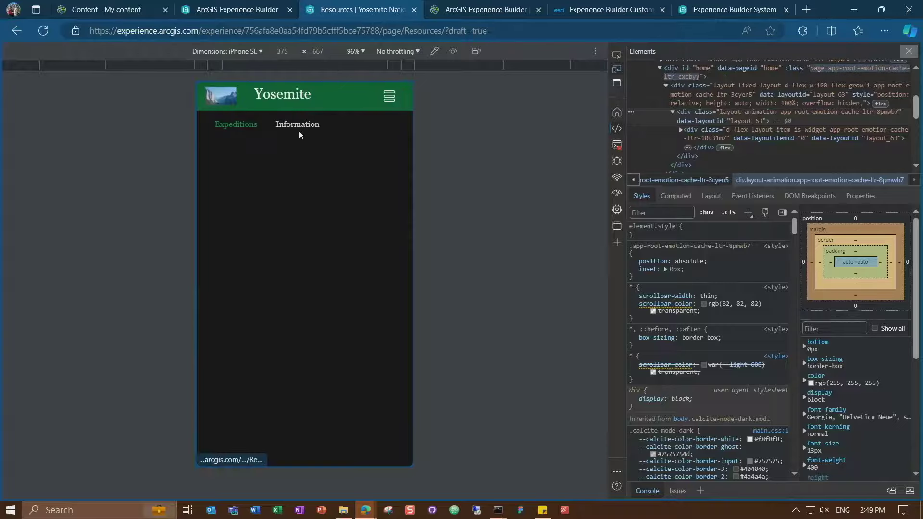
click(298, 124)
click(255, 127)
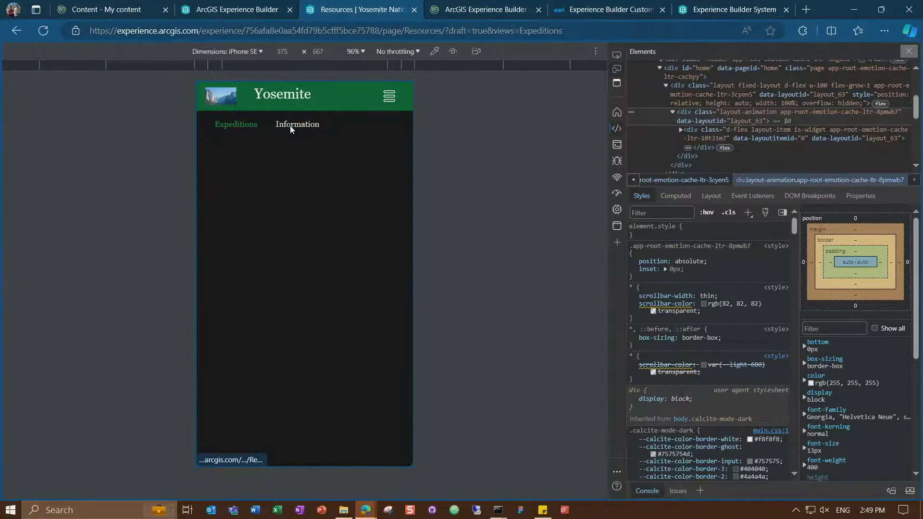
click(289, 125)
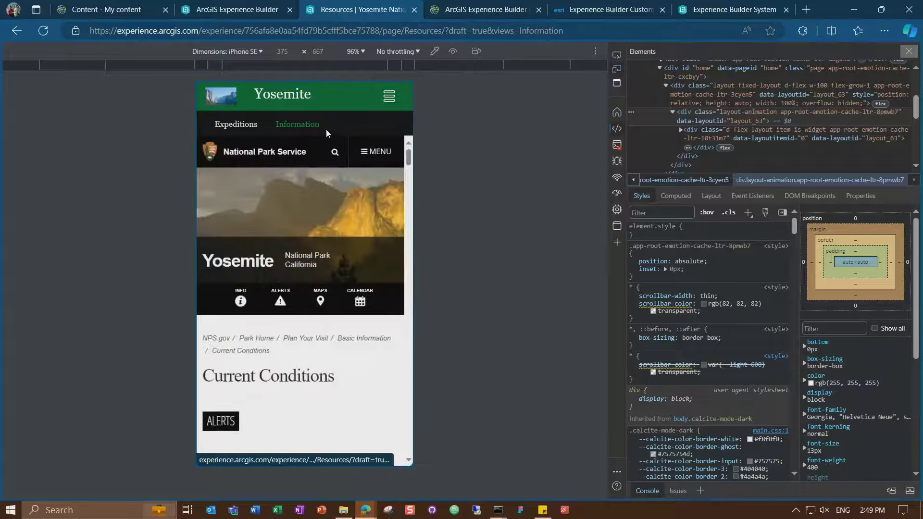
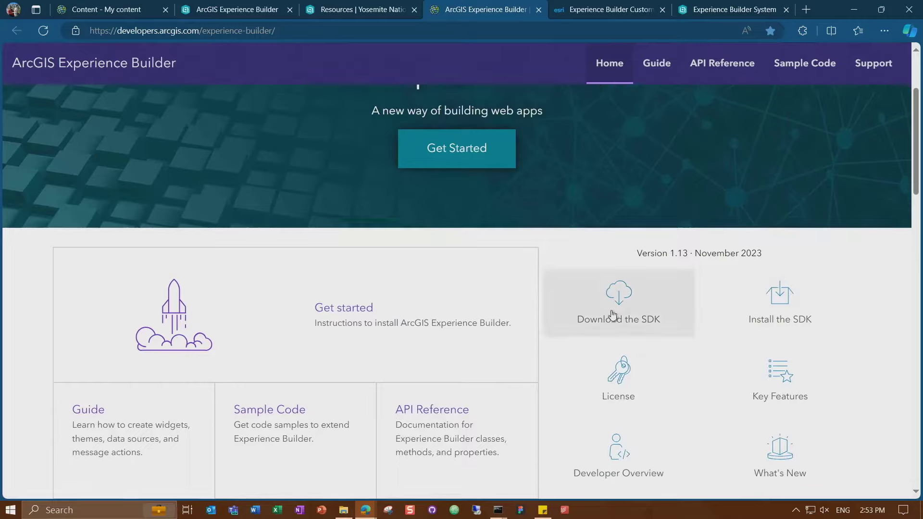
Open the Experience Builder SDK downloads page and show the running server and webpack command windows together
click(620, 313)
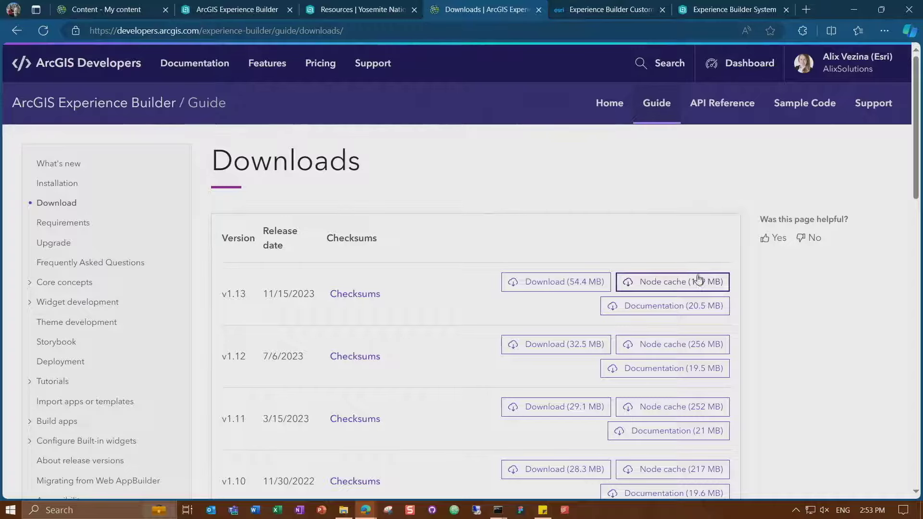
mouse_move(498, 510)
click(433, 459)
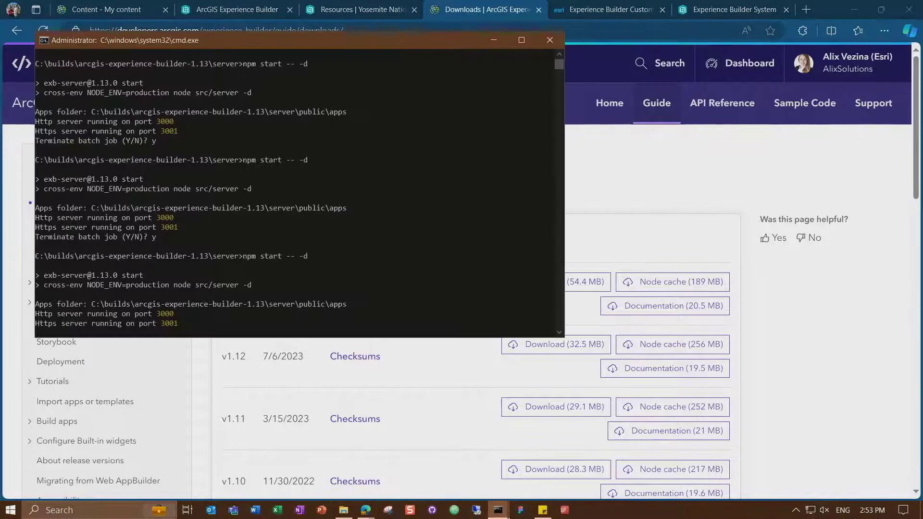
click(563, 461)
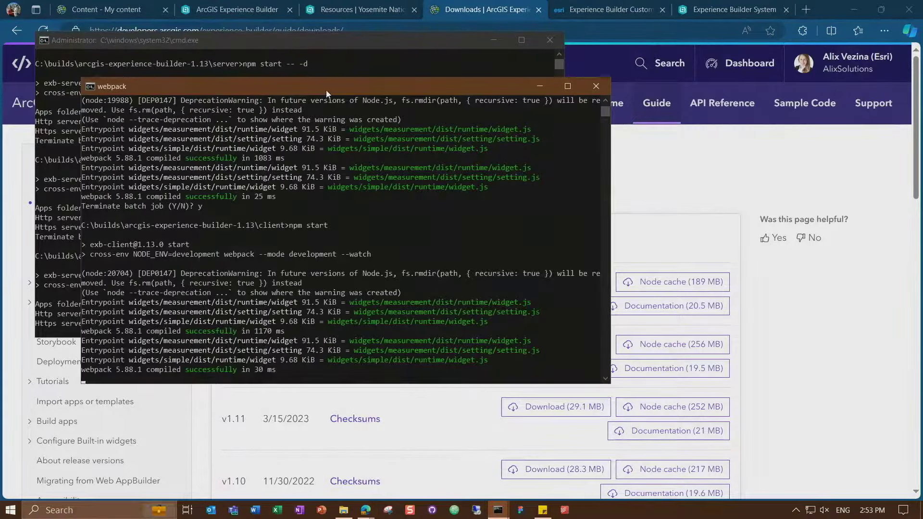
drag(326, 90, 544, 157)
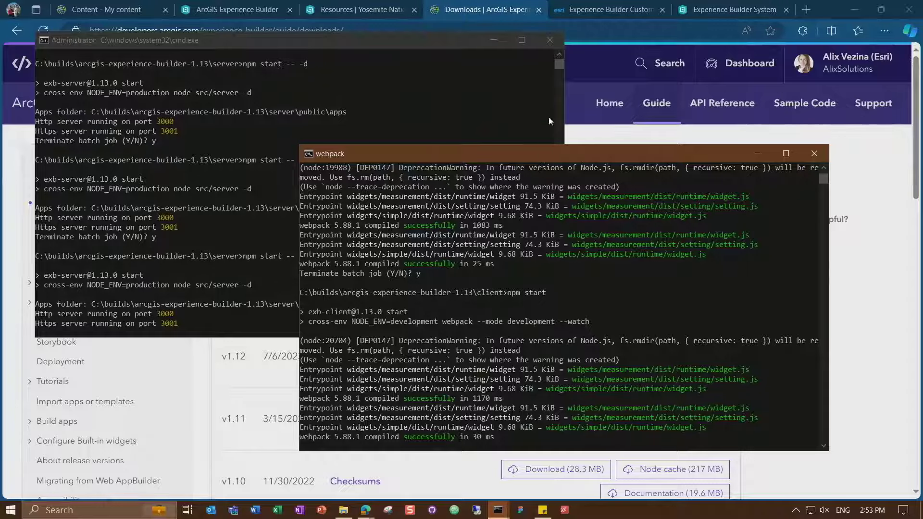
Switch to the local Experience Builder Developer Edition, sign in to its ArcGIS Online organization and grant the requested account access
click(716, 6)
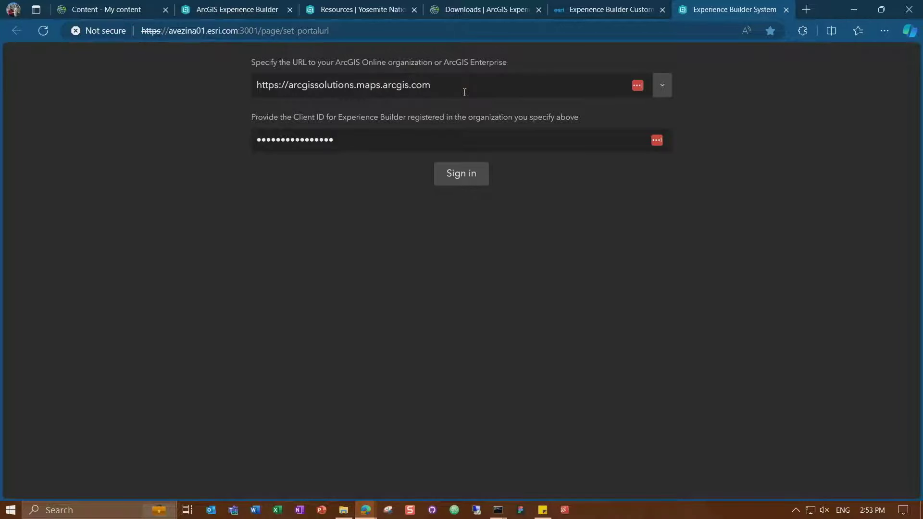
click(459, 179)
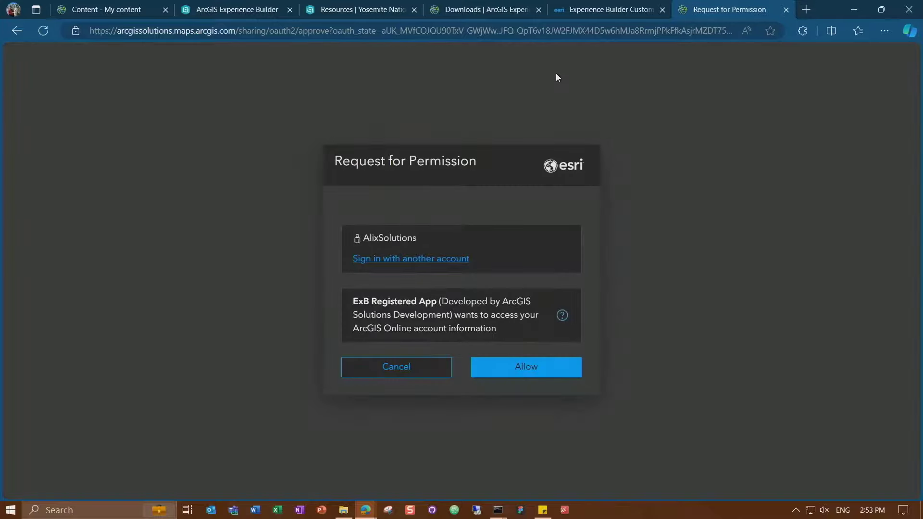
click(525, 369)
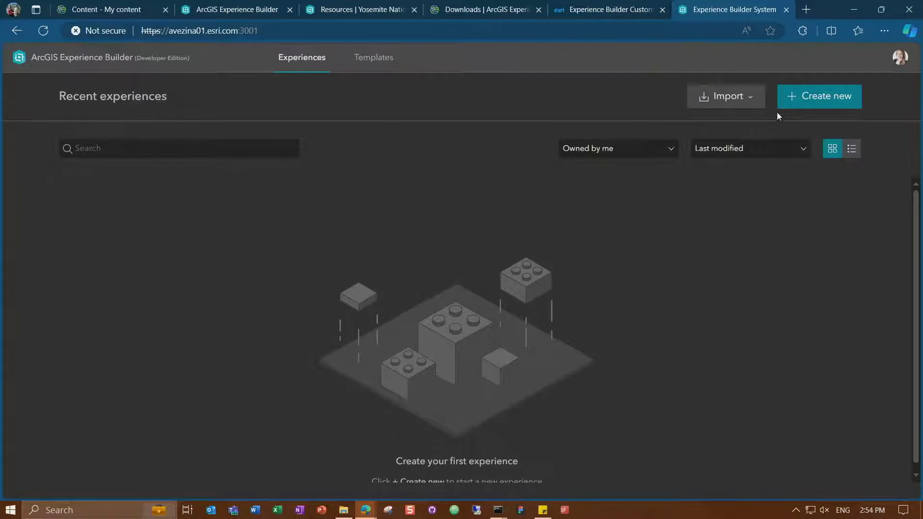
Import the Rocky Mountain National Park Trails experience dated 10/26/2023 from the account, searching the content for "trail"
click(750, 108)
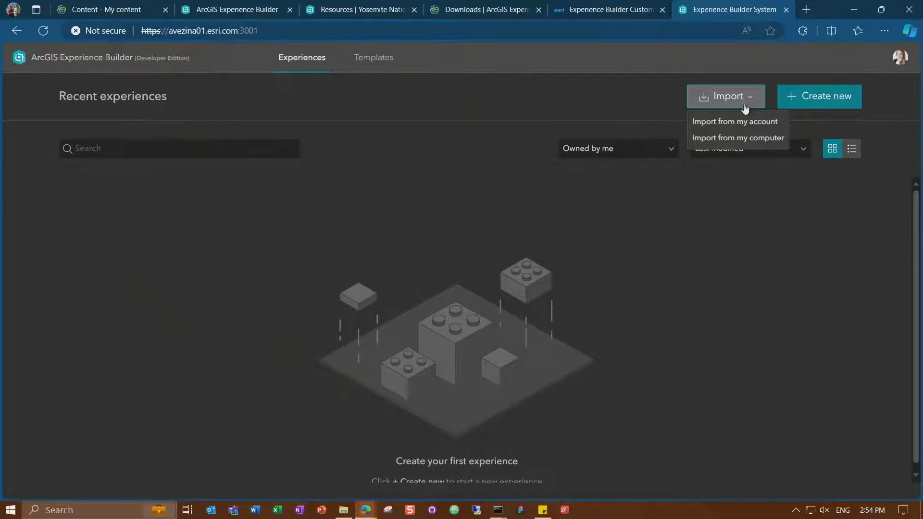
click(732, 122)
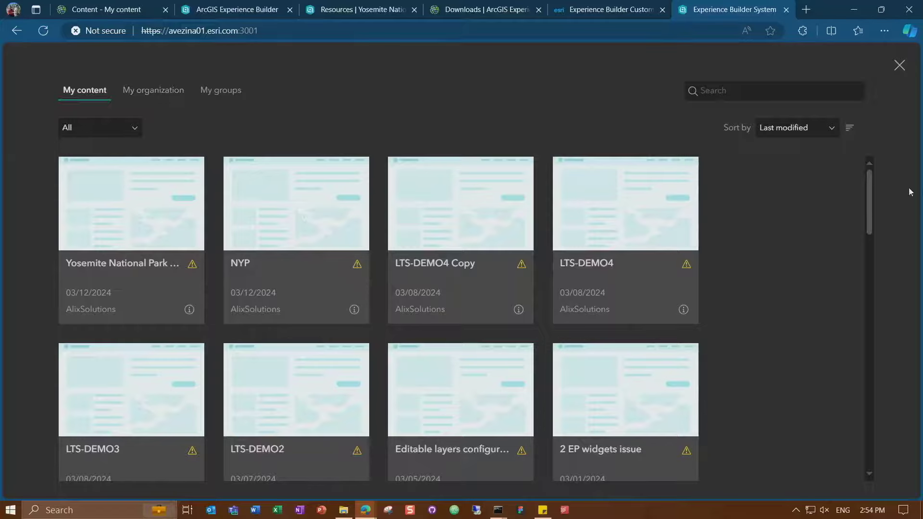
scroll(806, 186, down, 6)
scroll(784, 178, up, 7)
click(741, 95)
text(trail)
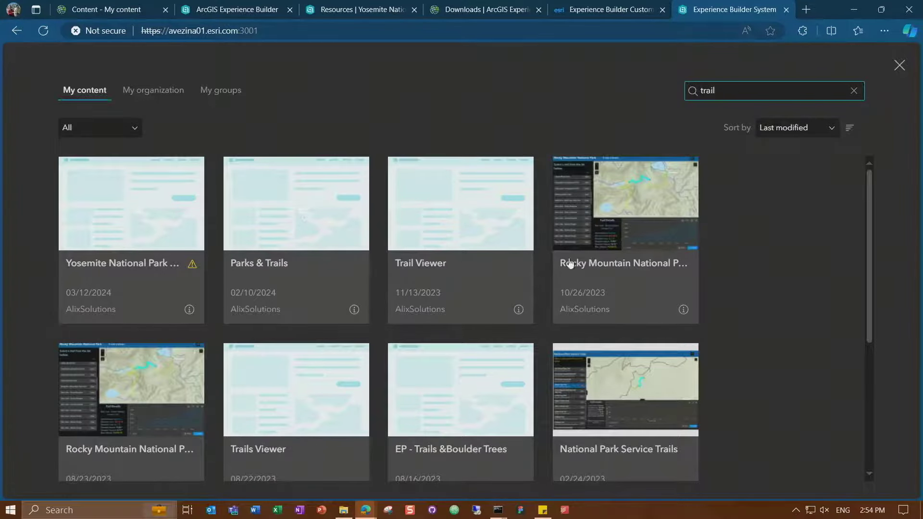
click(625, 243)
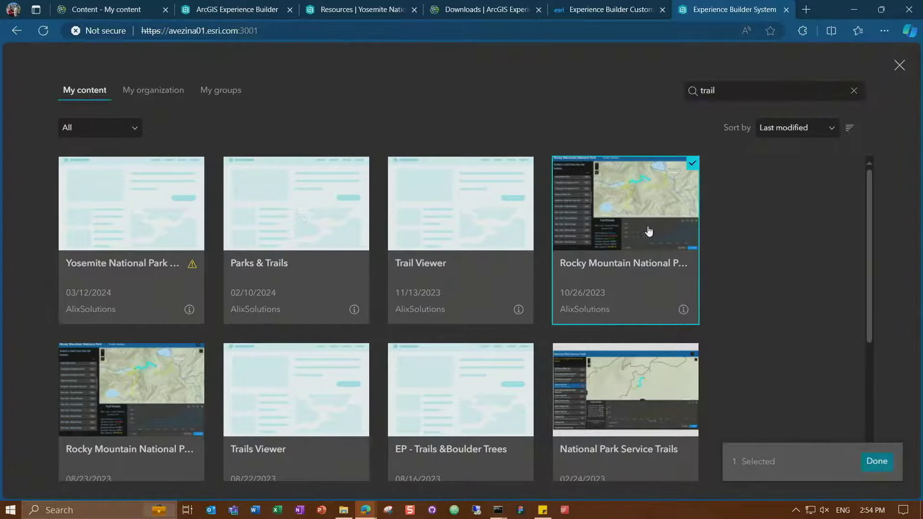
click(878, 462)
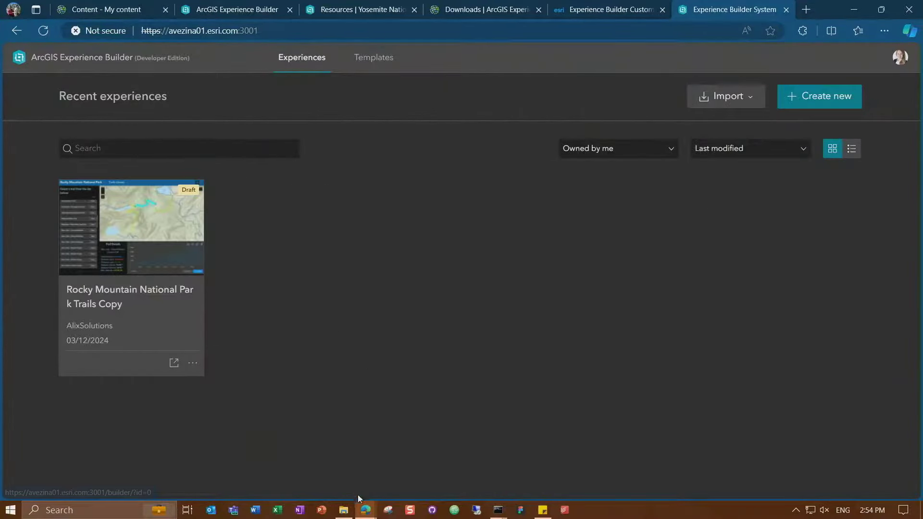
Open the imported Rocky Mountain National Park Trails Copy experience for editing and fit its page to the canvas width
click(343, 510)
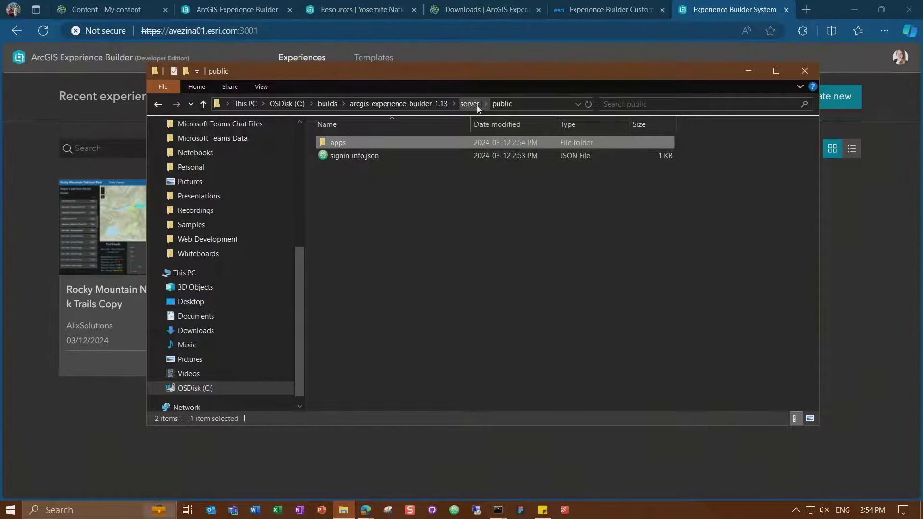
click(748, 70)
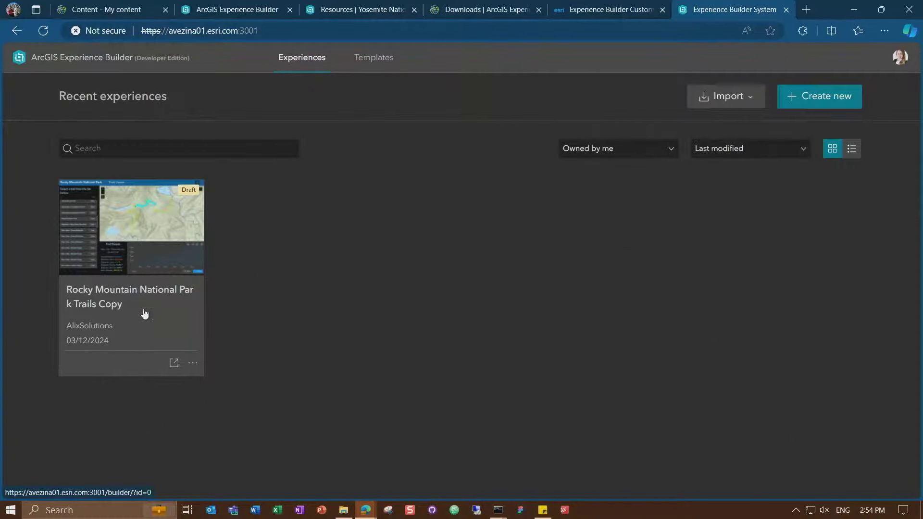
click(152, 239)
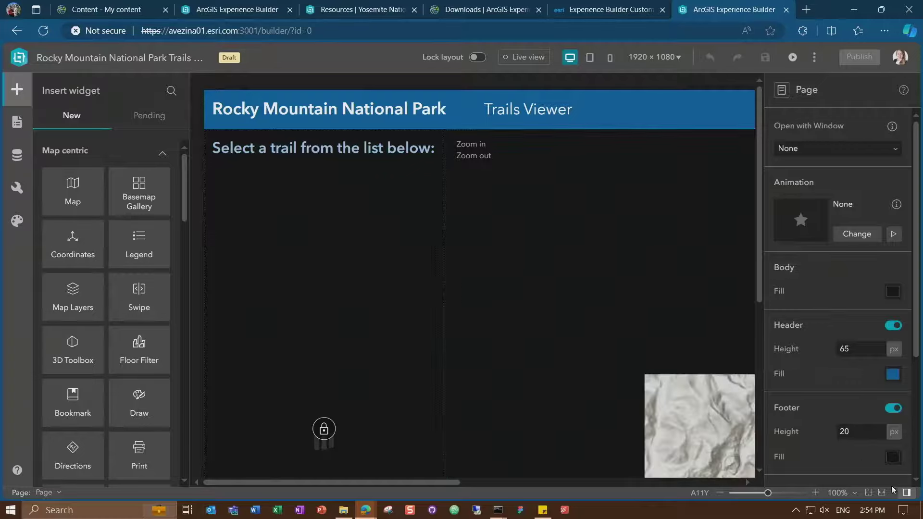
click(881, 492)
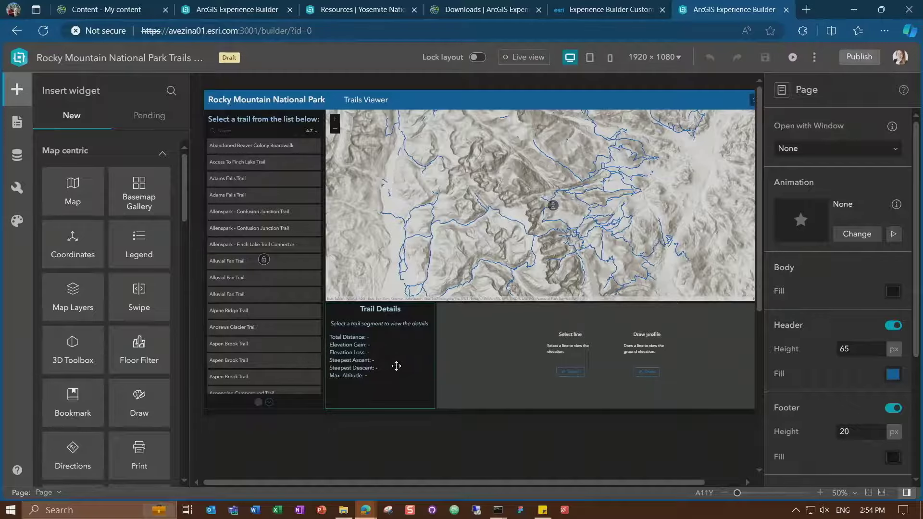
Browse the Esri Community's Experience Builder Custom Widgets documents and open the Measurement Widget EB 1.9.0 post
click(628, 9)
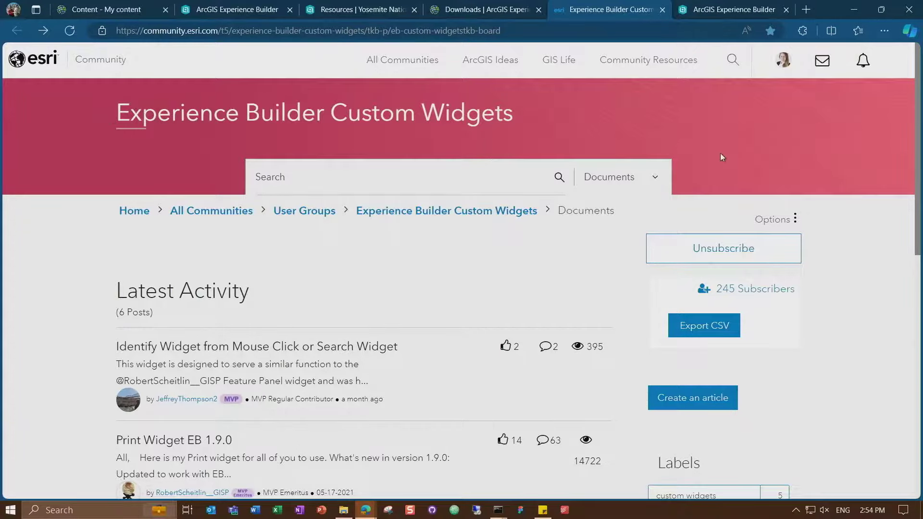
scroll(721, 154, down, 4)
scroll(295, 257, down, 5)
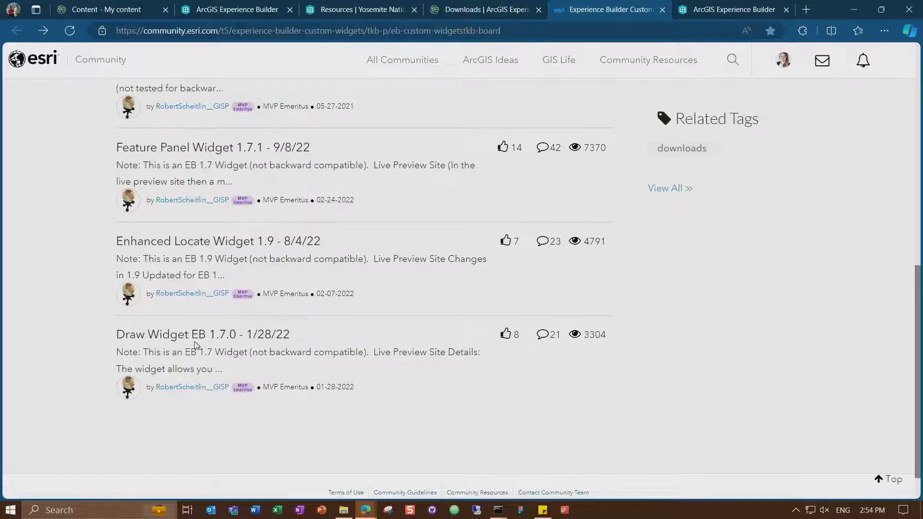
scroll(226, 313, up, 7)
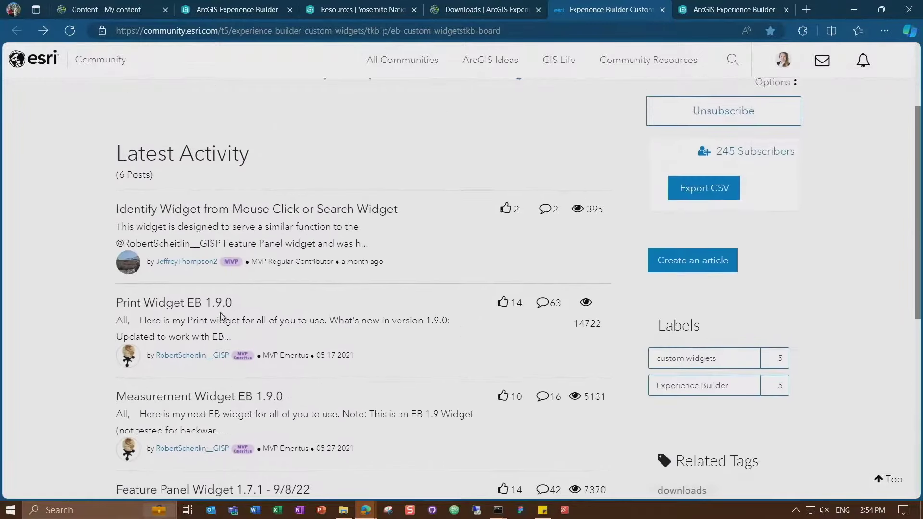
scroll(149, 218, down, 3)
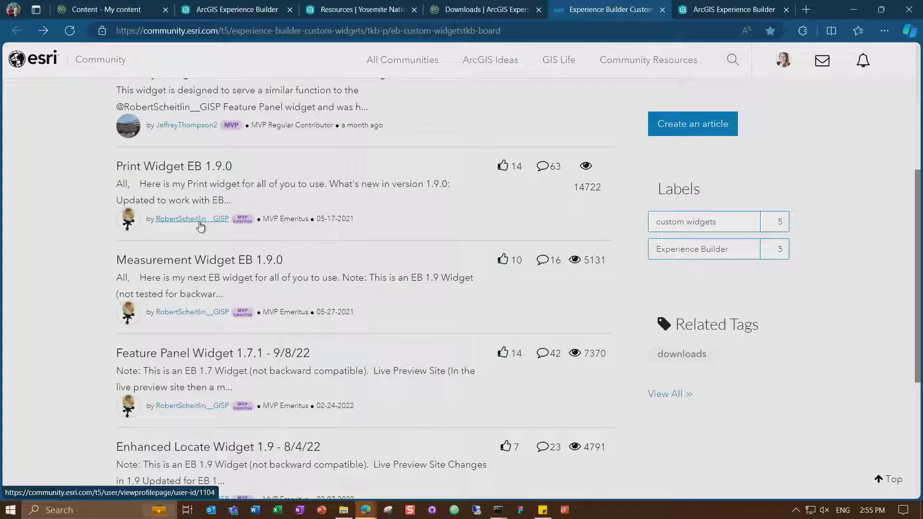
scroll(200, 226, down, 1)
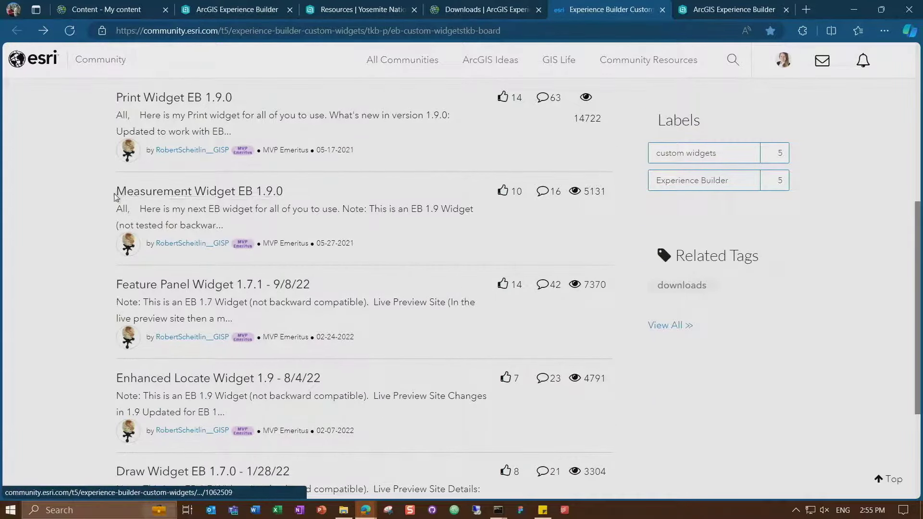
click(213, 195)
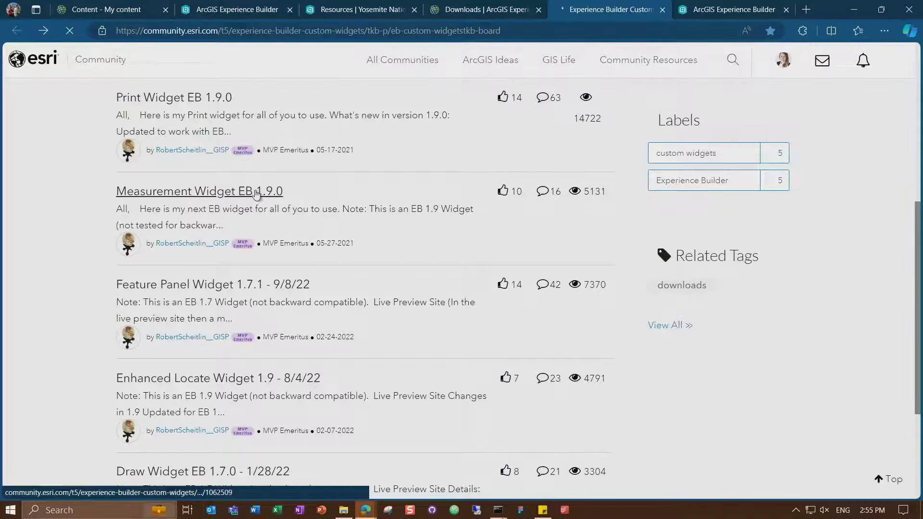
click(188, 195)
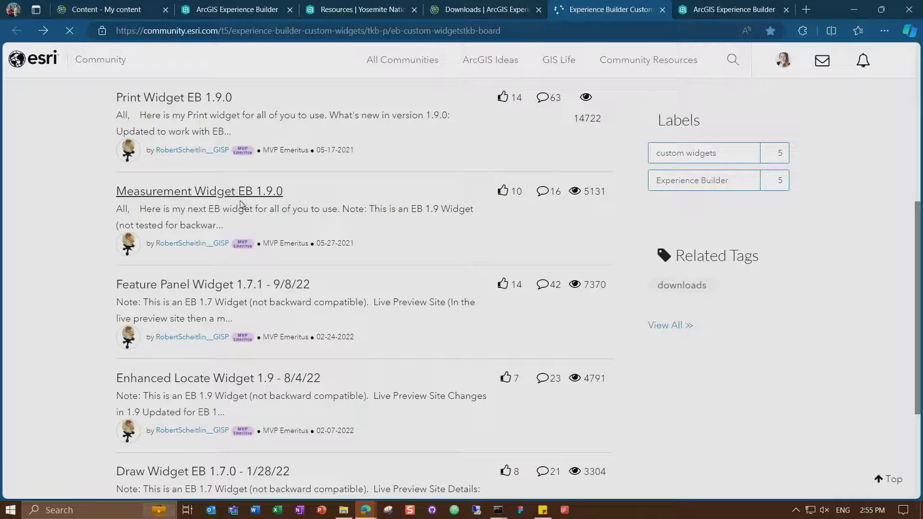
scroll(237, 220, up, 1)
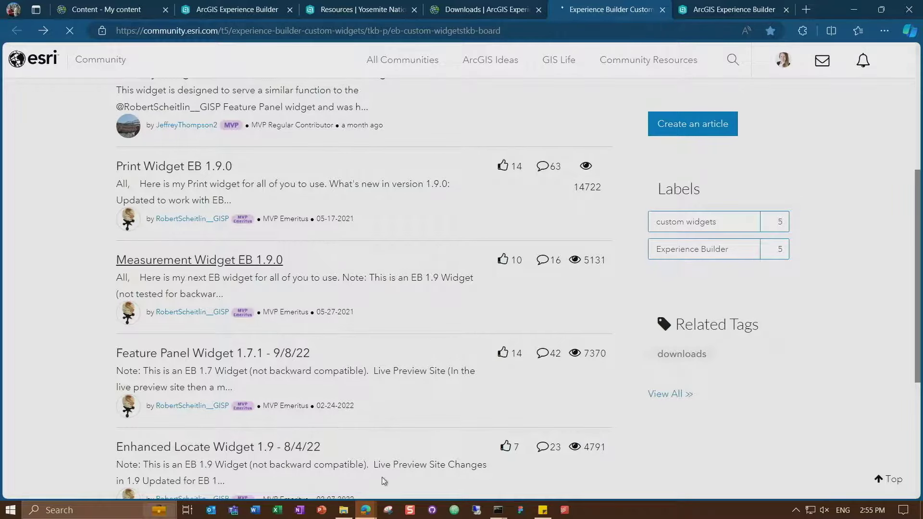
Switch to File Explorer and open the client\your-extensions\widgets folder of arcgis-experience-builder-1.13 to view the measurement widget folder
click(344, 510)
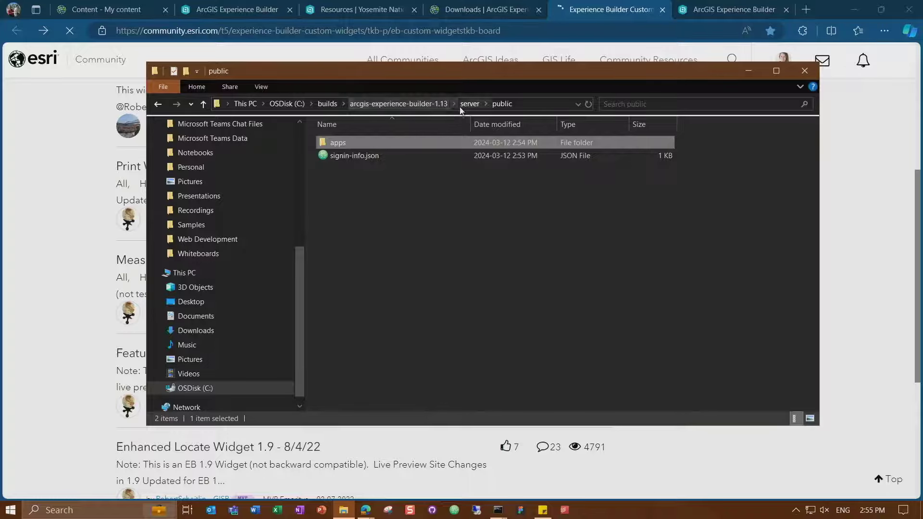
click(399, 103)
double_click(349, 143)
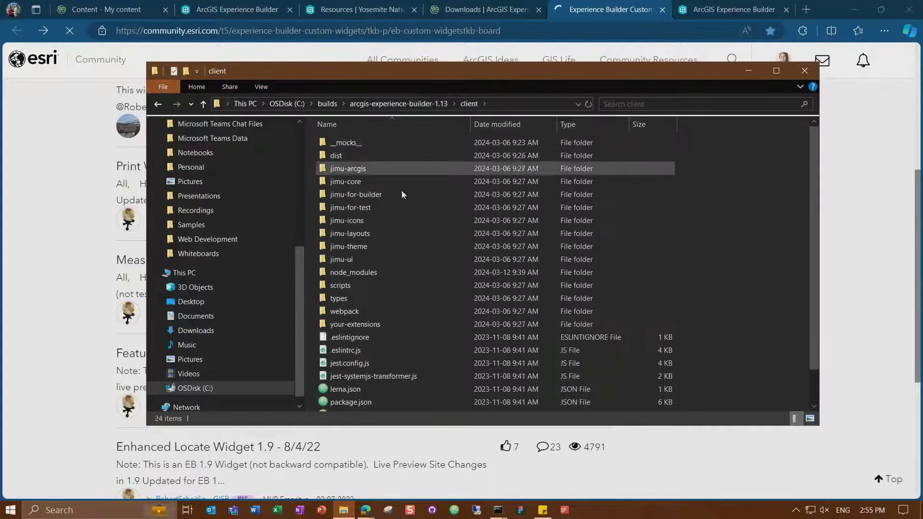
double_click(365, 324)
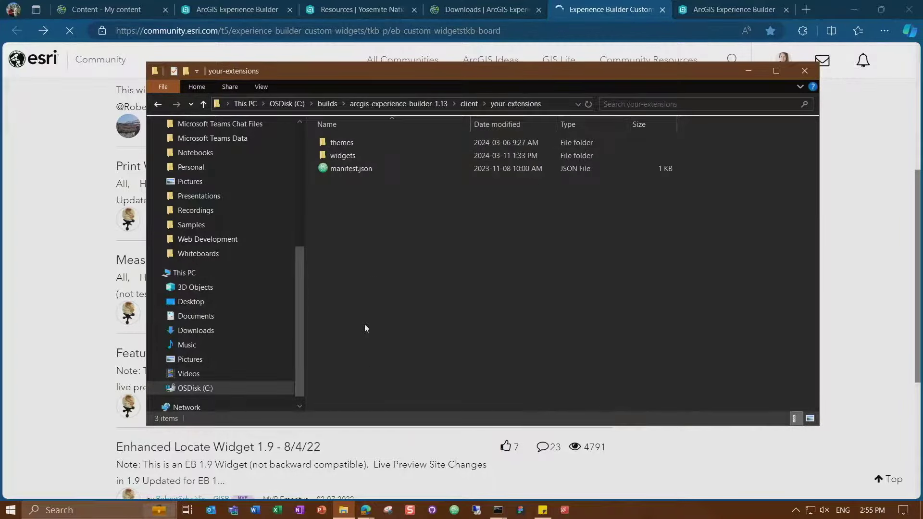
double_click(346, 156)
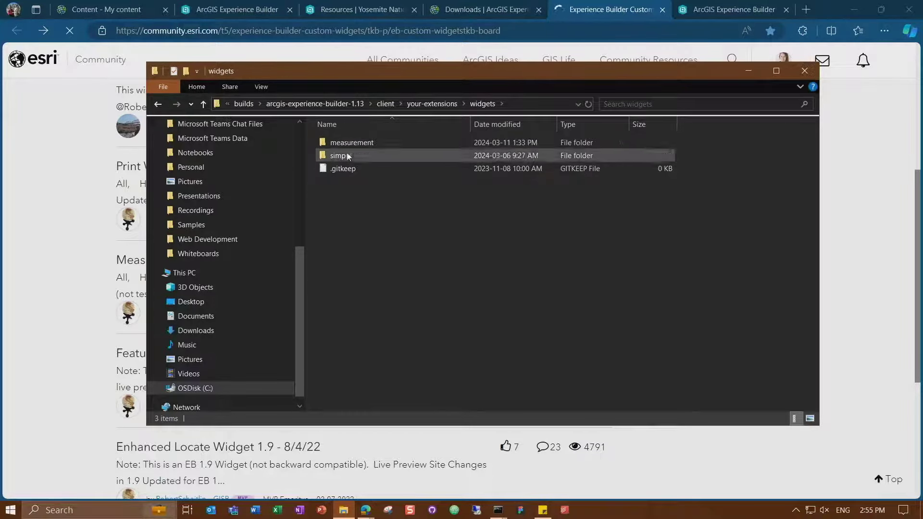
mouse_move(361, 143)
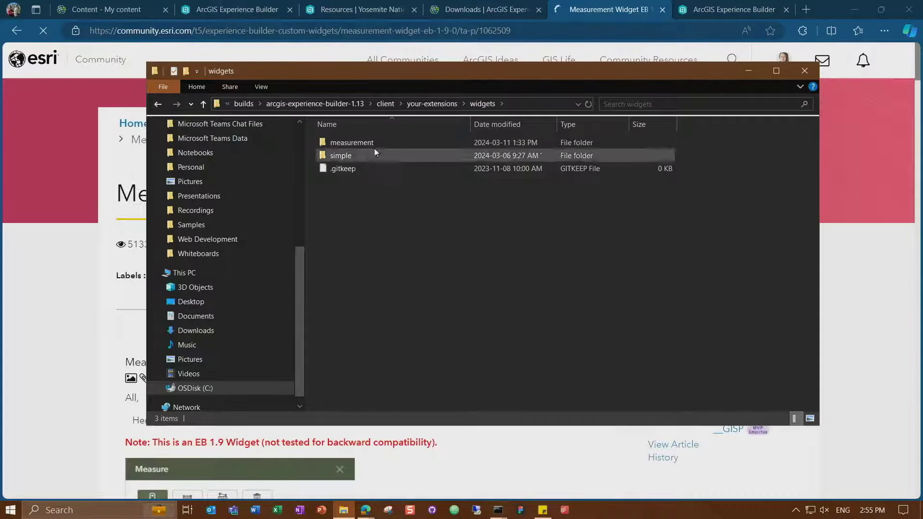
View the measurement.zip attachment in the Measurement Widget post, moving the widgets folder window aside and back
drag(415, 71, 743, 77)
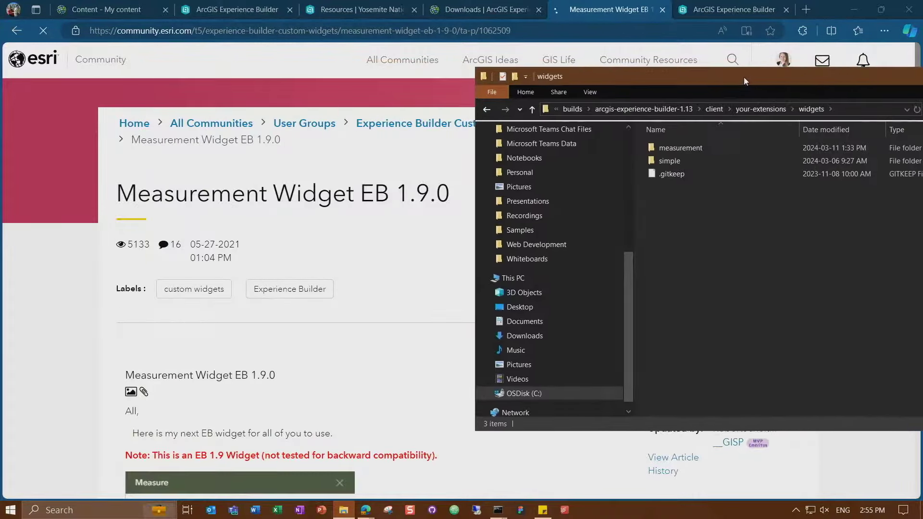
scroll(298, 317, down, 15)
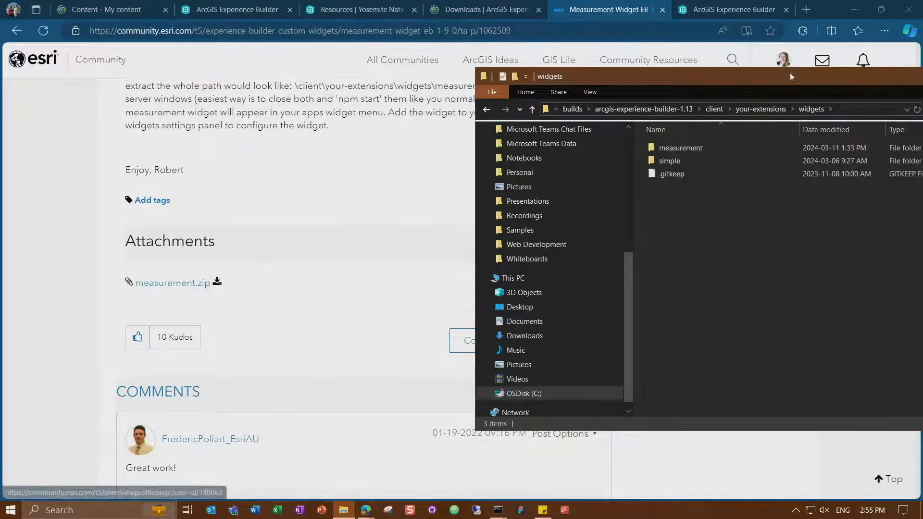
drag(791, 76, 425, 48)
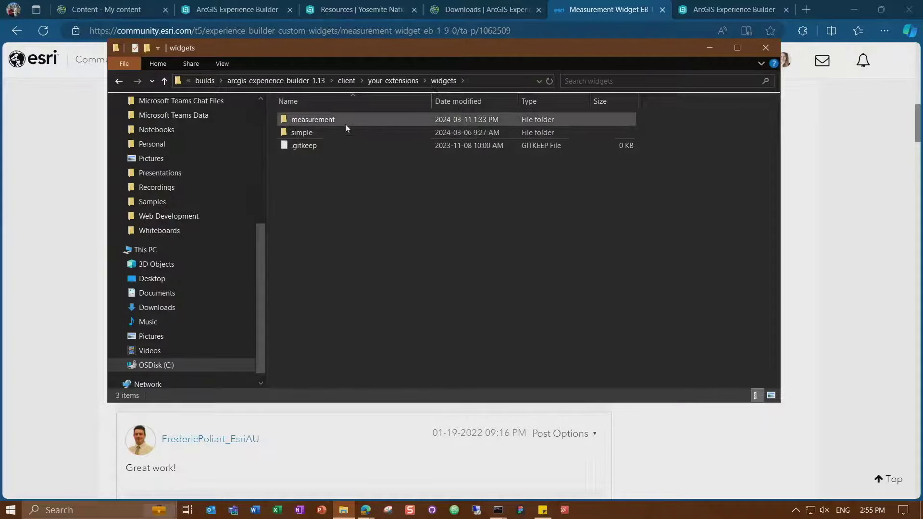
Bring up the Experience Builder server and webpack command windows over the widgets folder
click(498, 510)
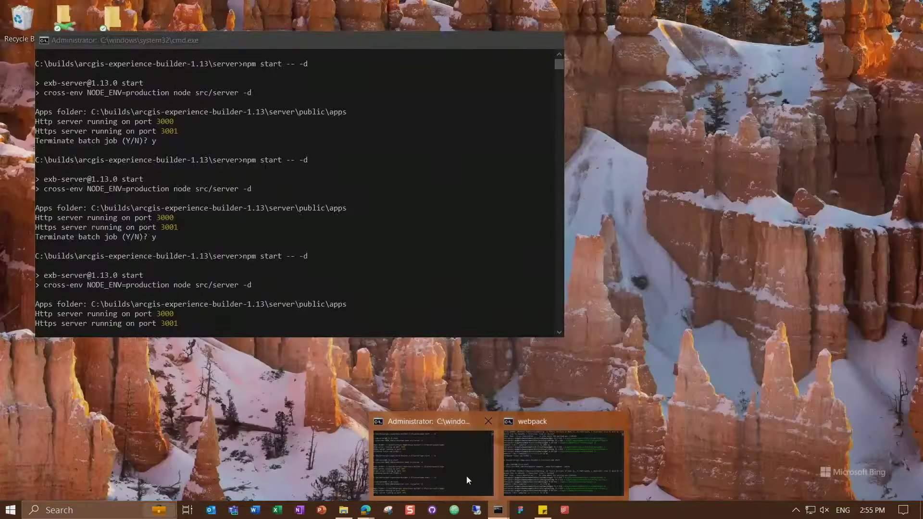
click(465, 476)
click(563, 461)
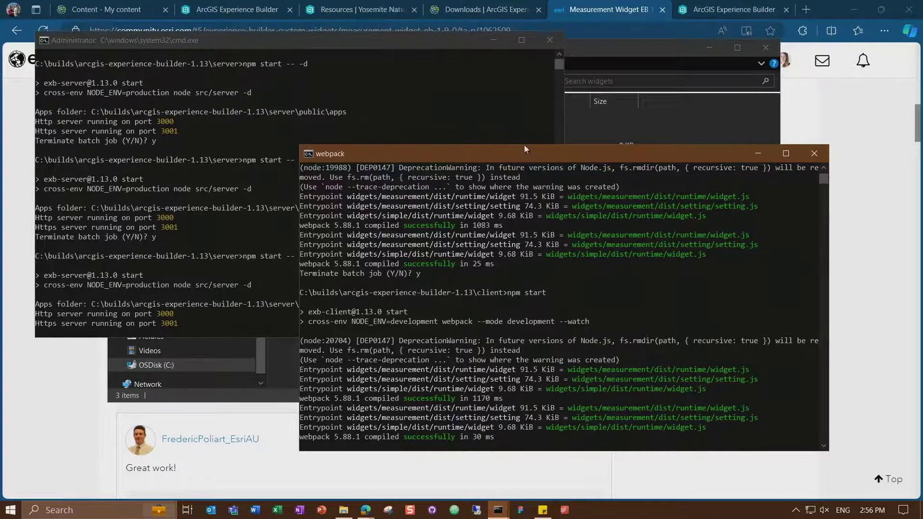
Return to the local Rocky Mountain experience and place the custom Measurement widget on the map, unlocking the map
click(240, 9)
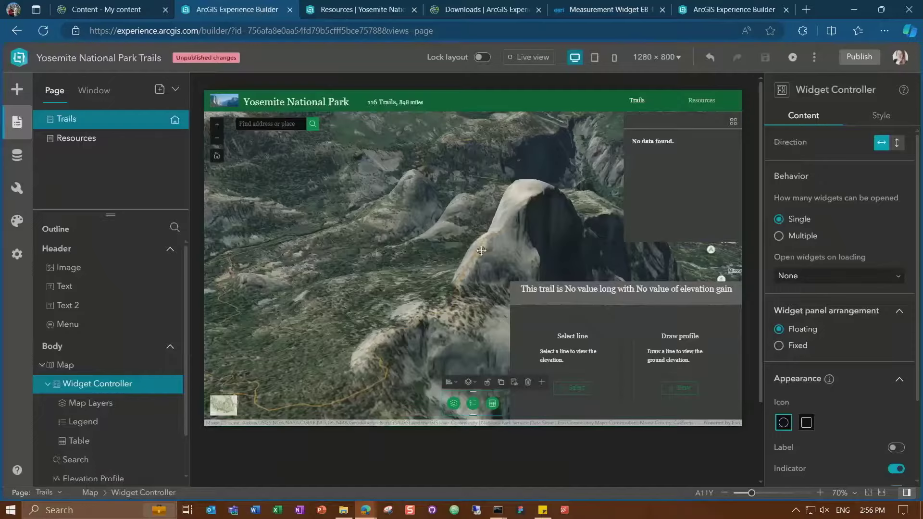
click(720, 5)
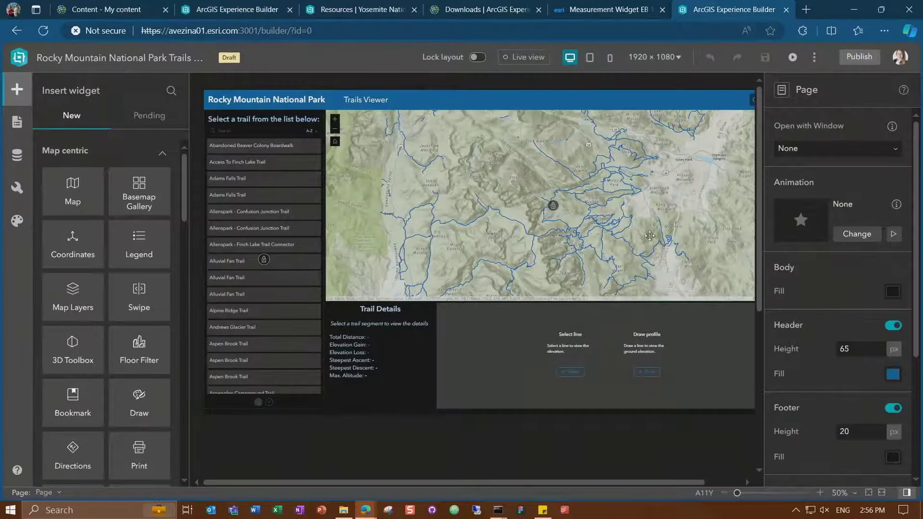
mouse_move(289, 108)
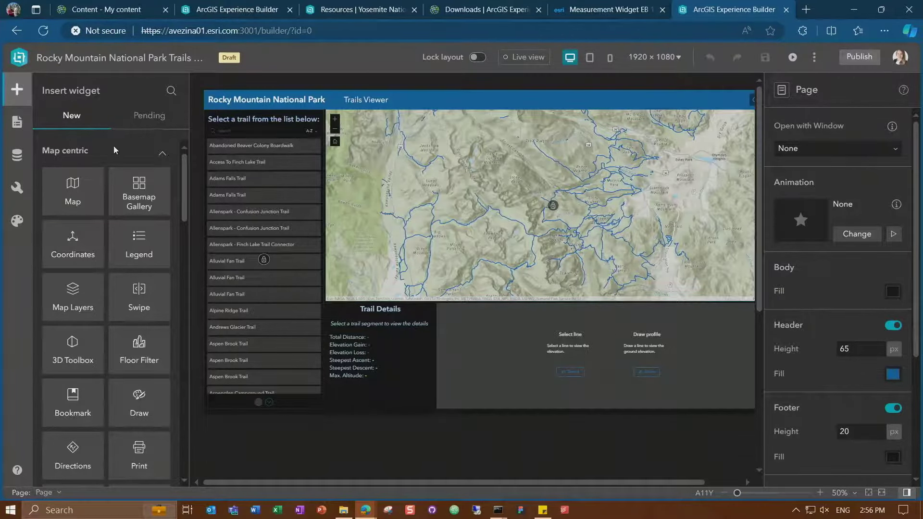
drag(185, 161, 175, 428)
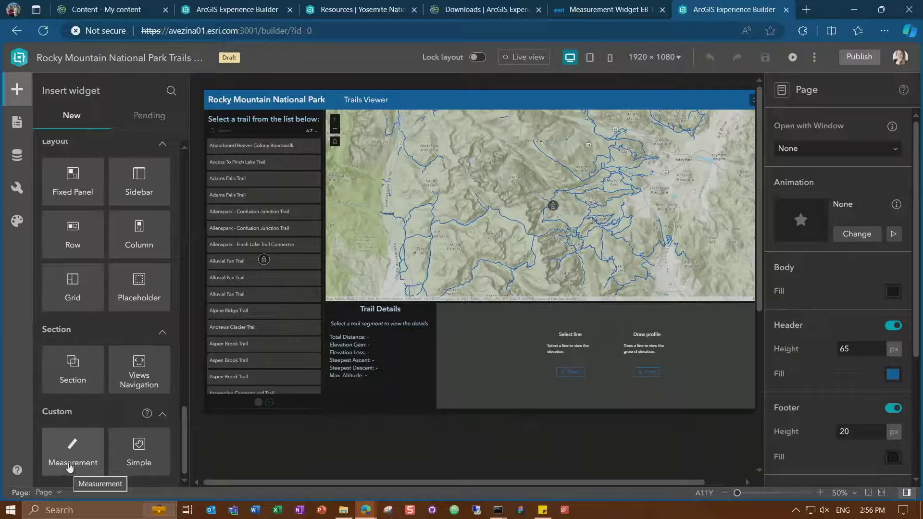
drag(70, 469, 435, 168)
click(552, 206)
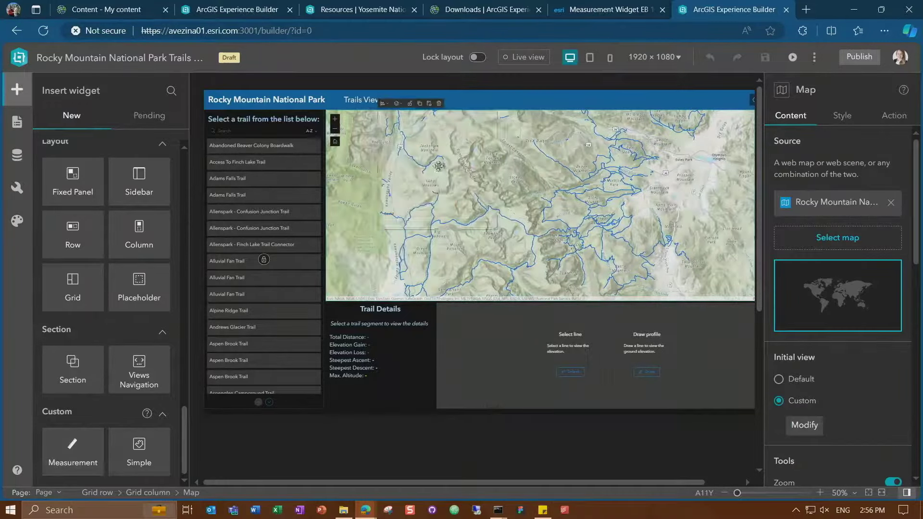